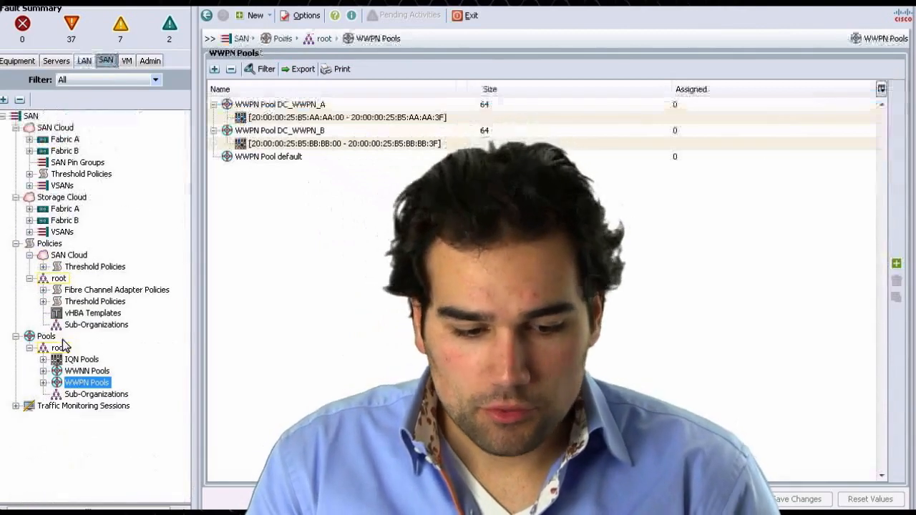
- Open the VMWare Fibre Channel adapter policy under root policies and expand its Resources section
left_click(98, 294)
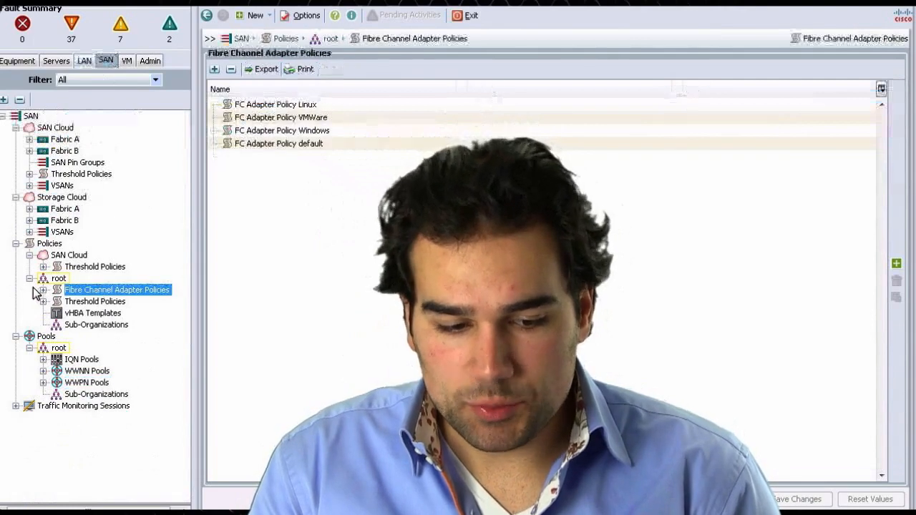
left_click(43, 290)
left_click(119, 314)
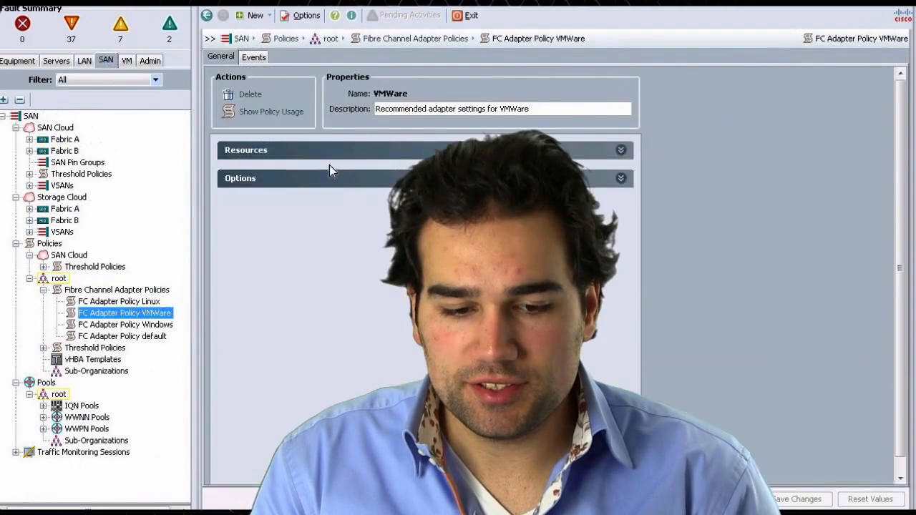
left_click(262, 155)
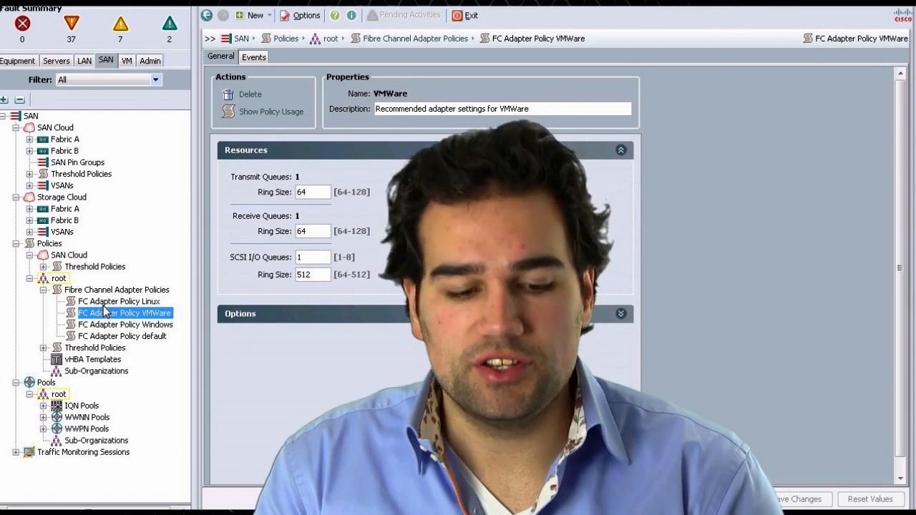
- Open the vHBA Templates, then expand the uplink FC interfaces of Fabric A and Fabric B under SAN Cloud
left_click(93, 359)
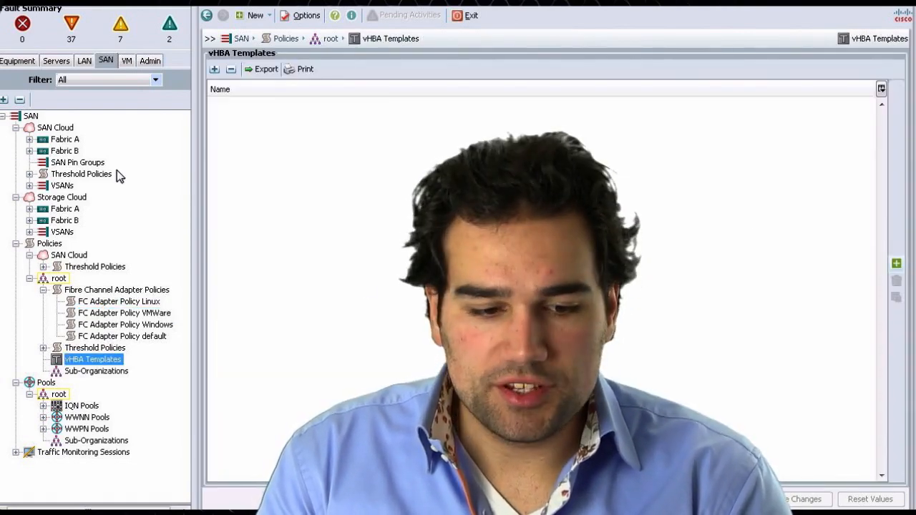
left_click(29, 151)
left_click(30, 139)
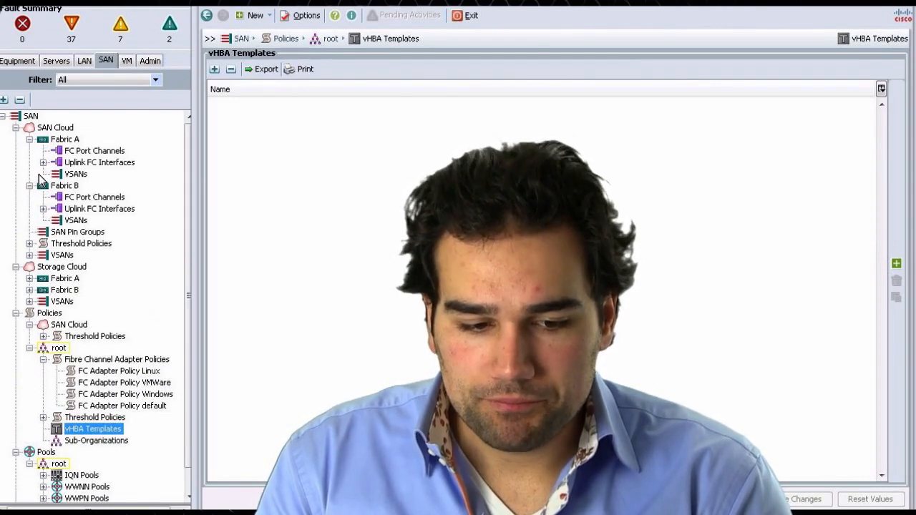
left_click(43, 163)
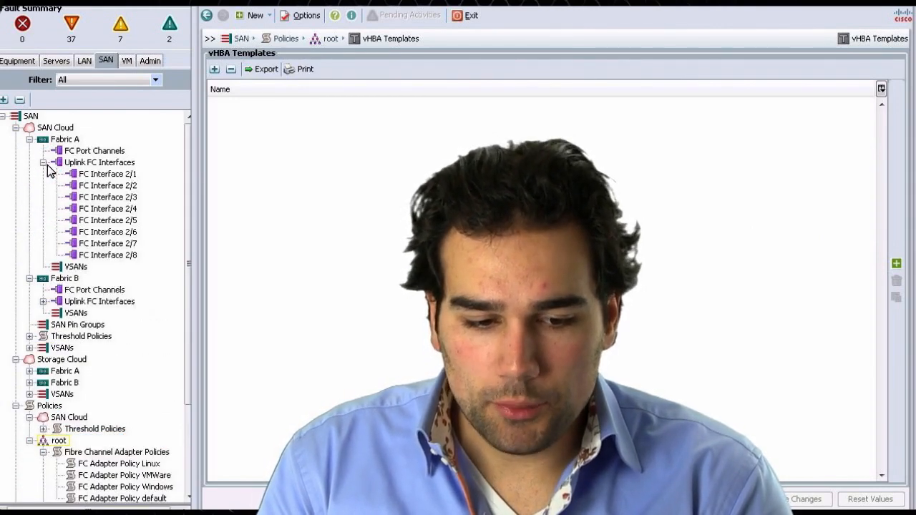
left_click(43, 302)
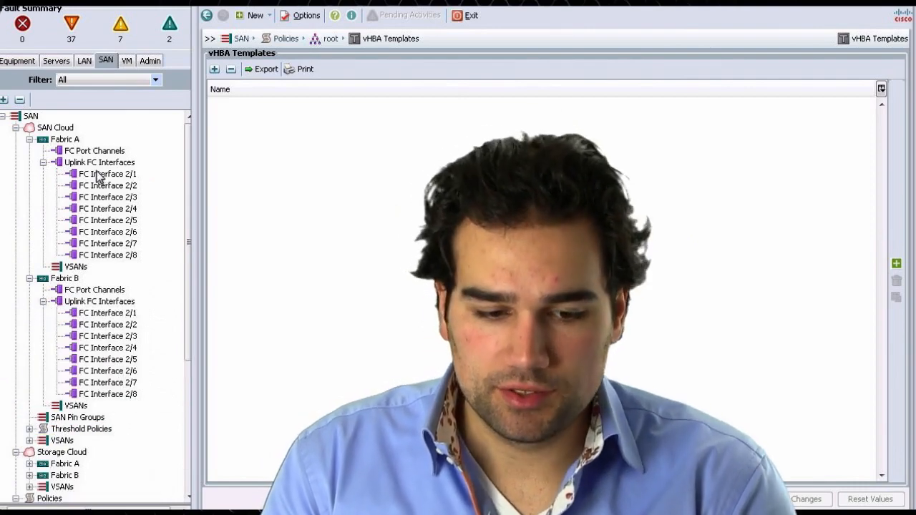
scroll(104, 264, "down", 3)
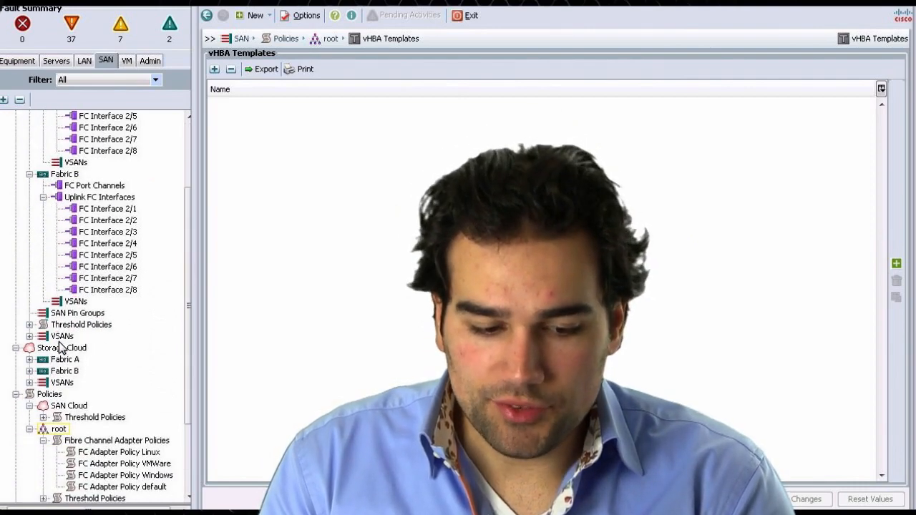
- Open the SAN Cloud VSANs list and start creating a new VSAN named 100
left_click(62, 336)
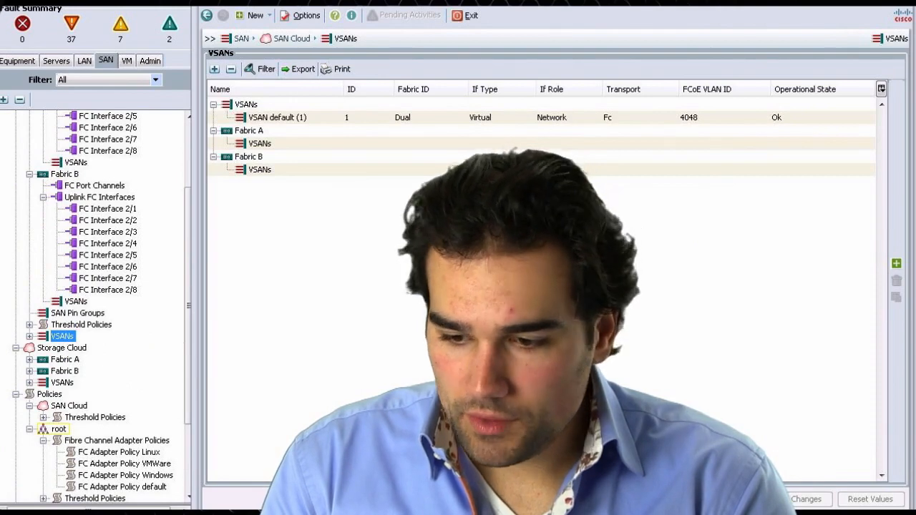
left_click(896, 263)
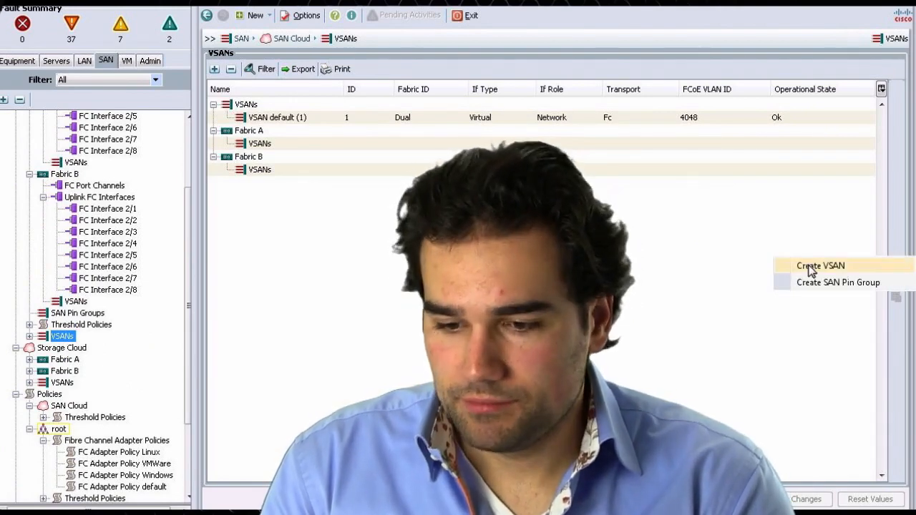
left_click(794, 268)
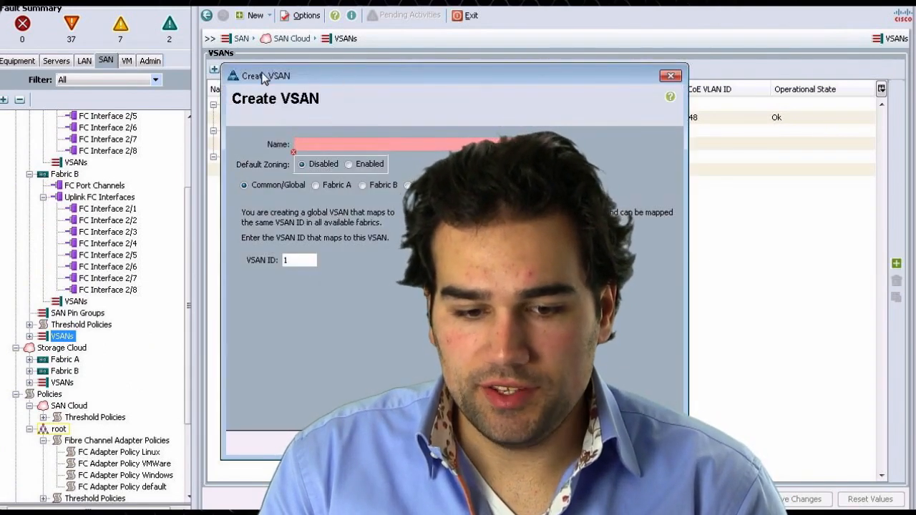
left_click_drag(264, 78, 176, 74)
type("100")
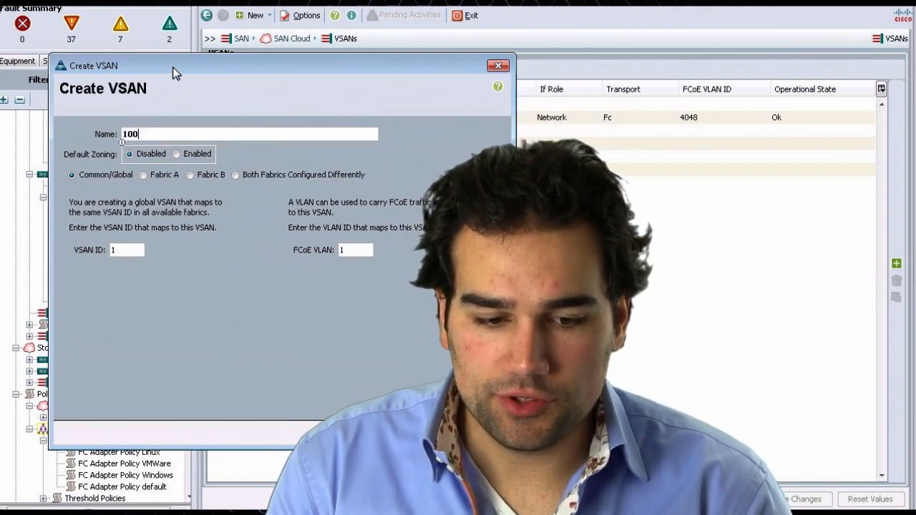
- Set the VSAN to Common/Global with VSAN ID 100 and FCoE VLAN 100, and create it
left_click(144, 175)
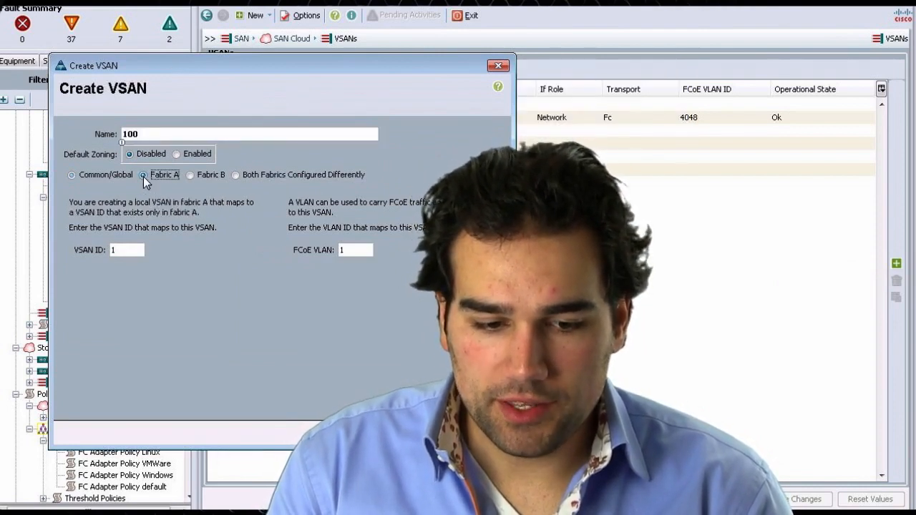
double_click(118, 253)
type("10")
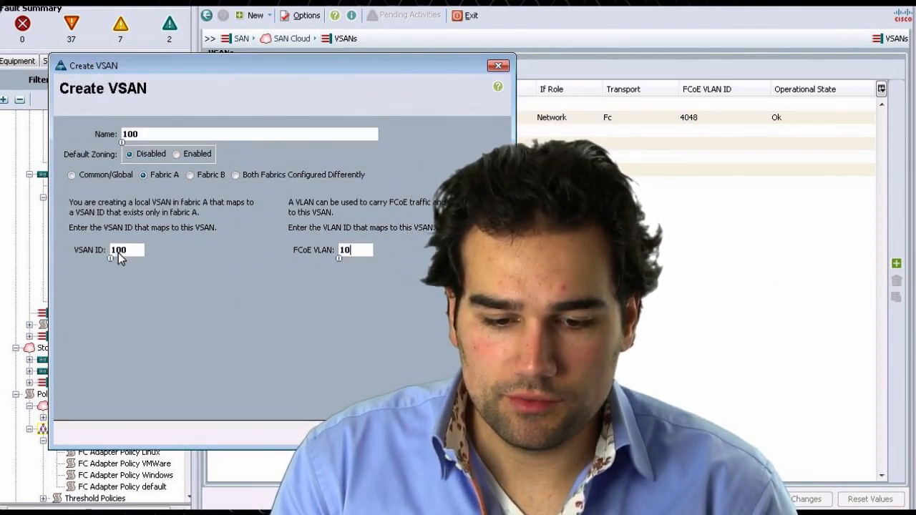
type("0")
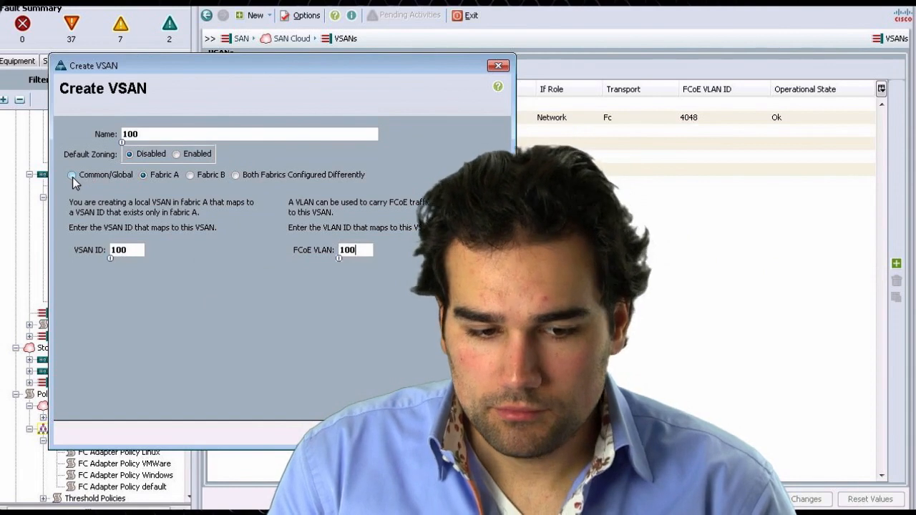
left_click(72, 176)
double_click(126, 252)
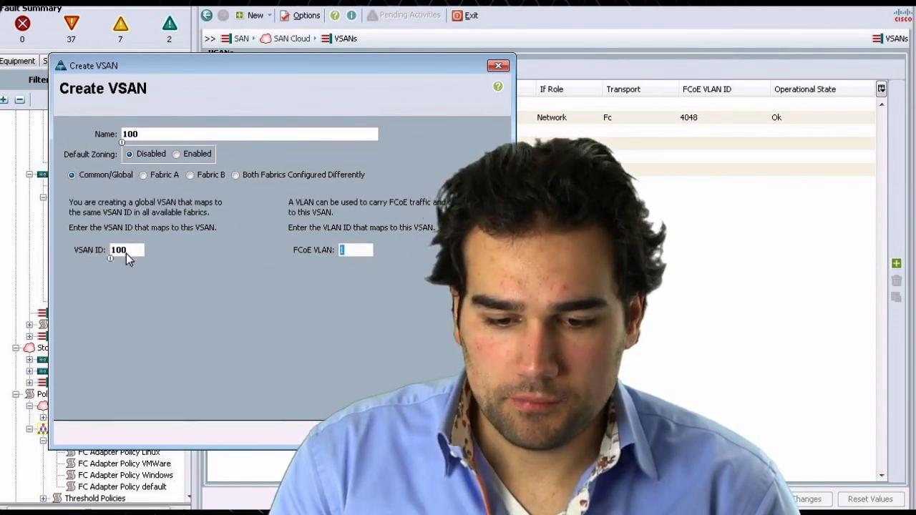
type("100")
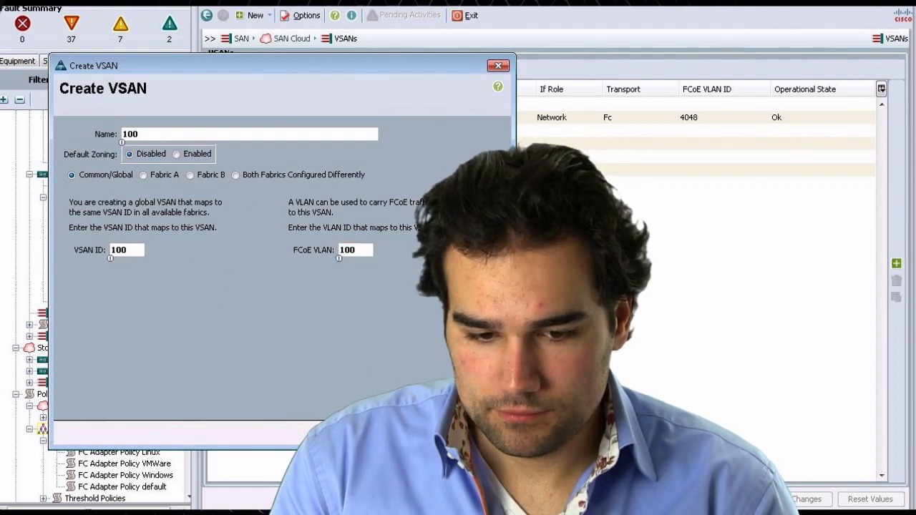
left_click(422, 434)
left_click(281, 275)
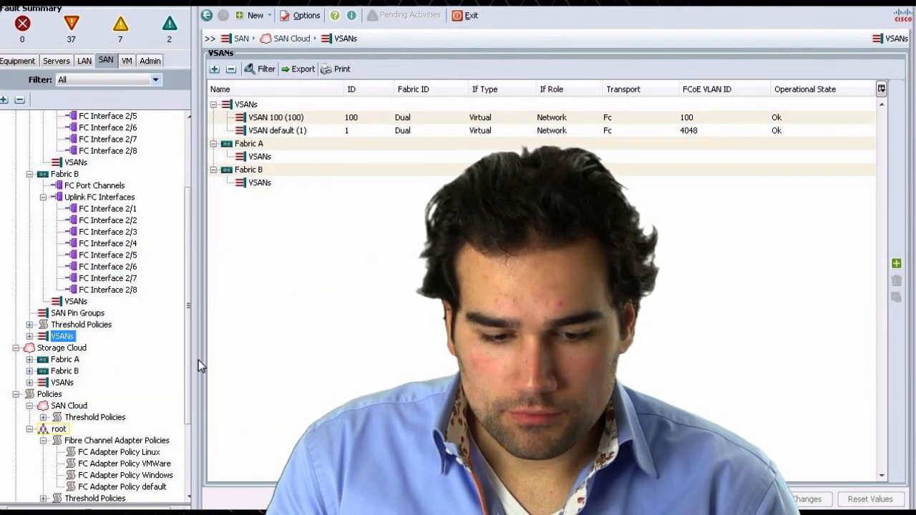
- Enable FC uplink trunking on Fabric A under SAN Cloud and confirm it
left_click_drag(189, 359, 187, 242)
left_click(106, 174)
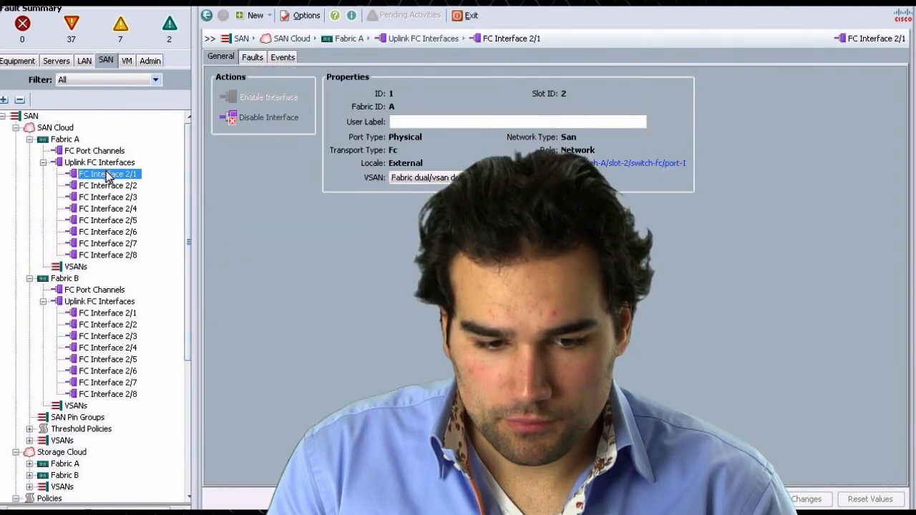
left_click(97, 163)
left_click(57, 127)
left_click(66, 141)
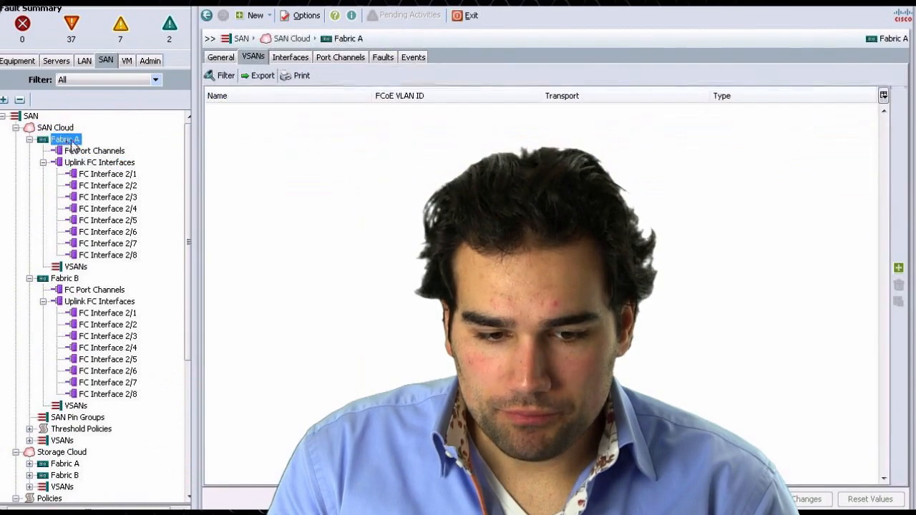
left_click(232, 56)
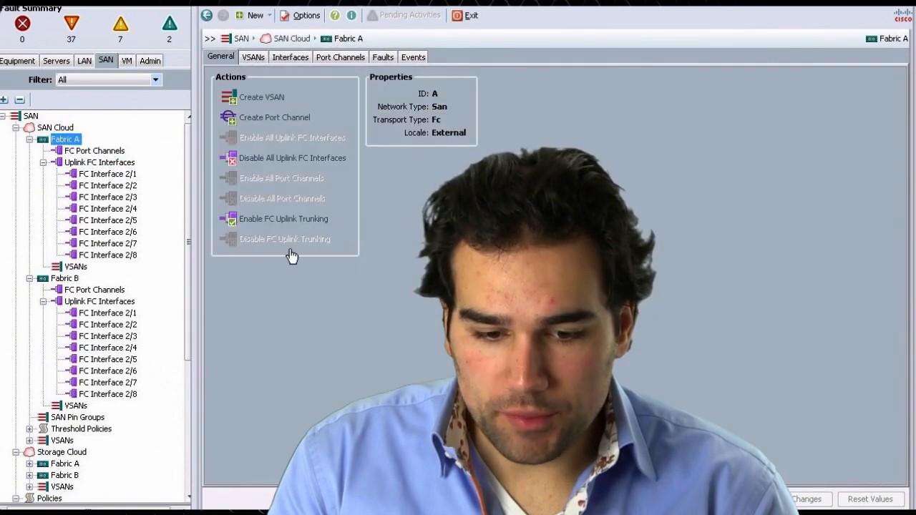
left_click(283, 219)
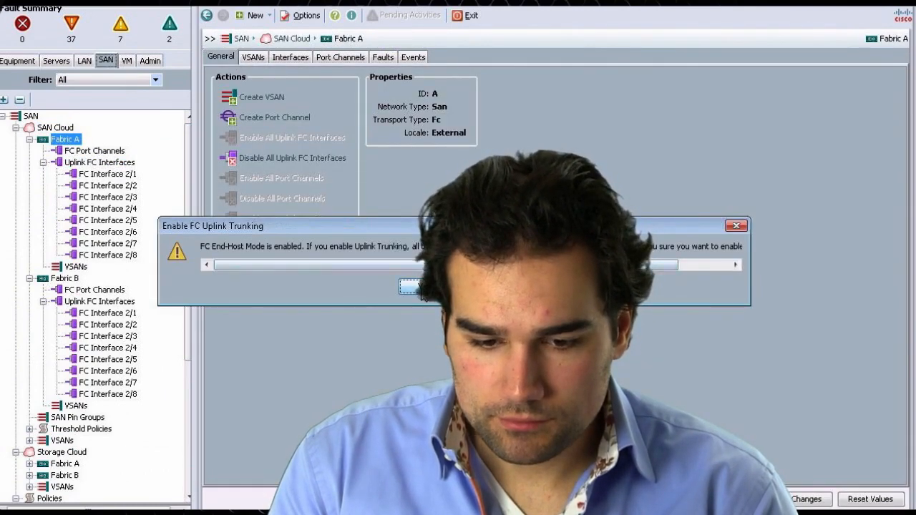
left_click(419, 287)
key("Return")
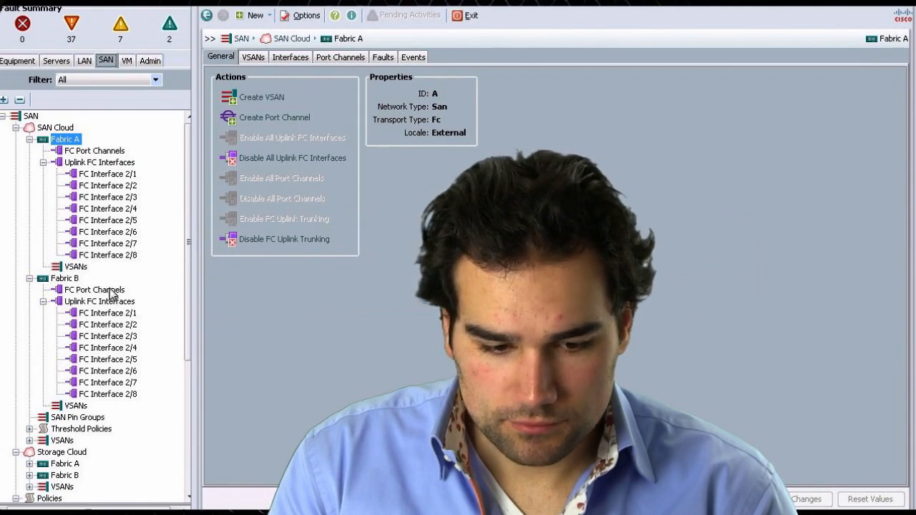
- Enable FC uplink trunking on Fabric B and confirm it
left_click(64, 278)
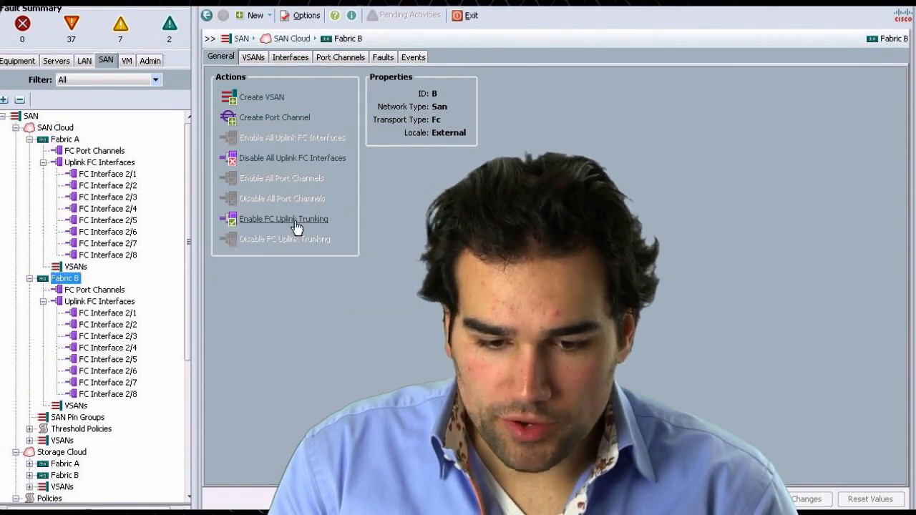
left_click(290, 219)
left_click(418, 287)
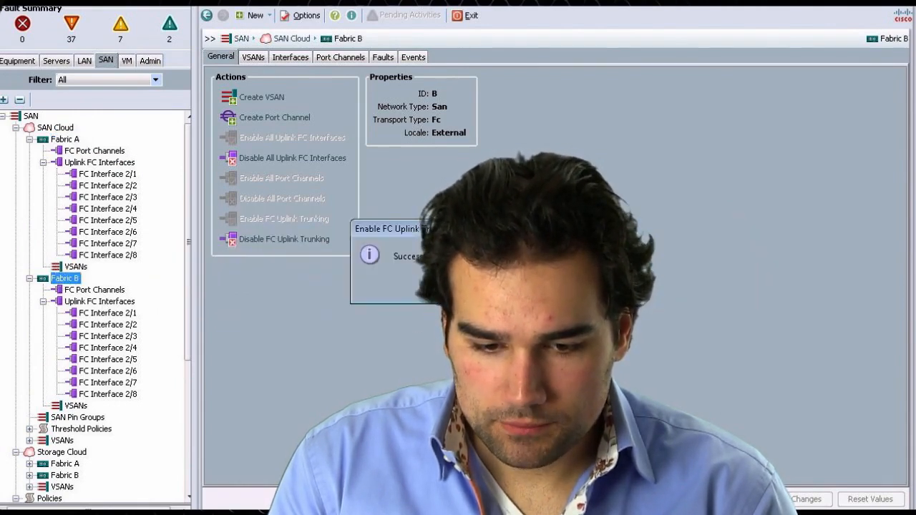
key("Return")
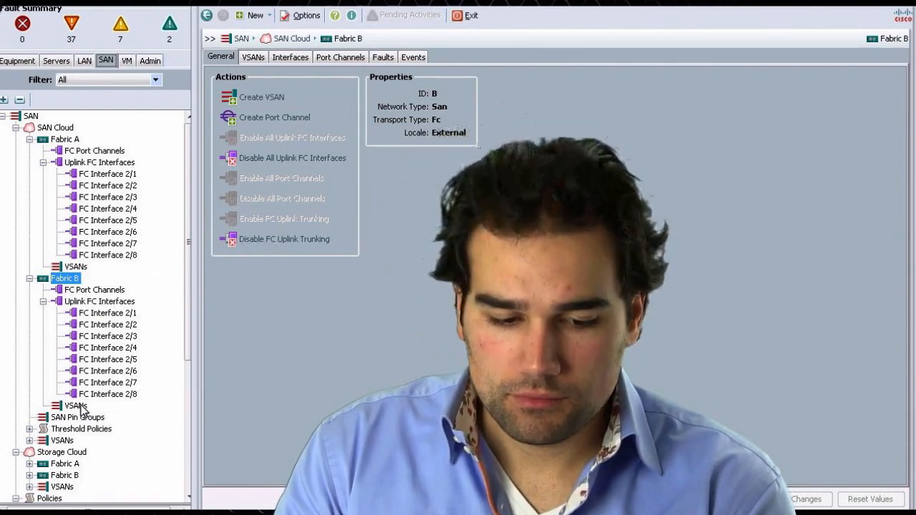
- Expand the SAN Cloud VSANs and inspect the VSAN choices for Fabric A's FC Interface 2/1
left_click(29, 440)
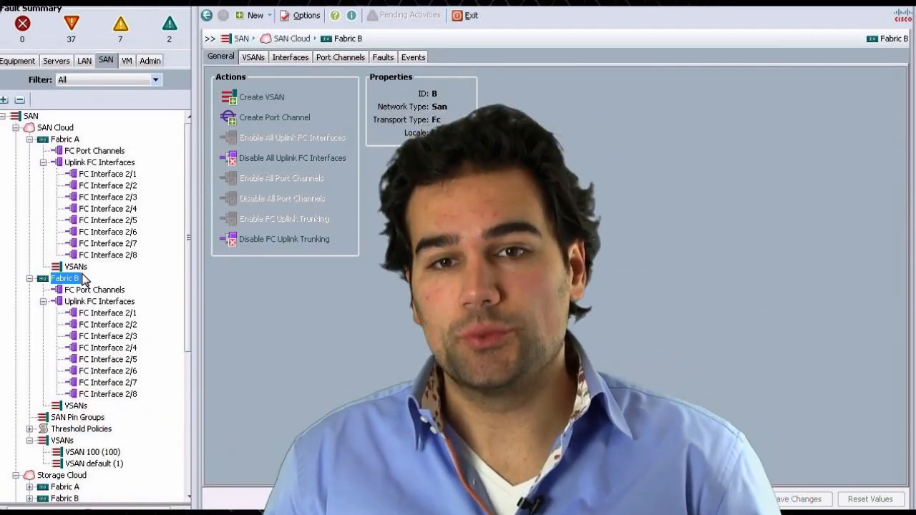
left_click(108, 174)
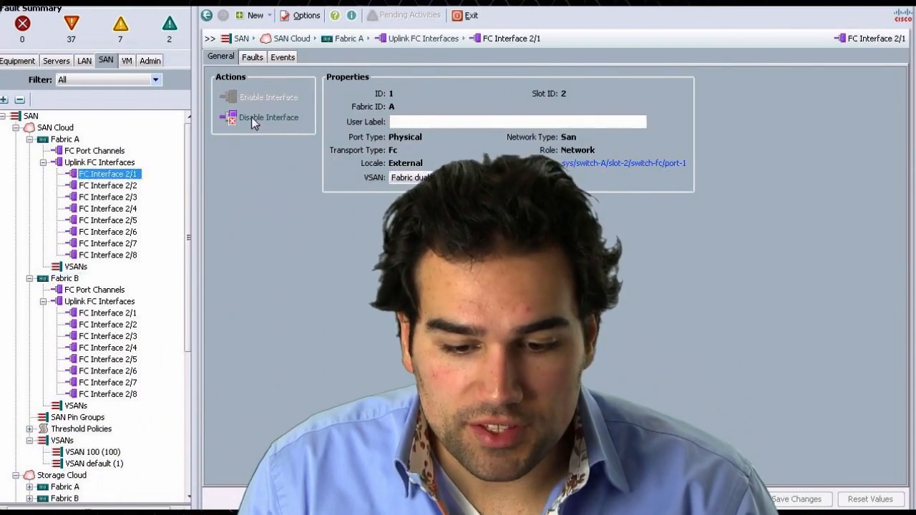
left_click(108, 185)
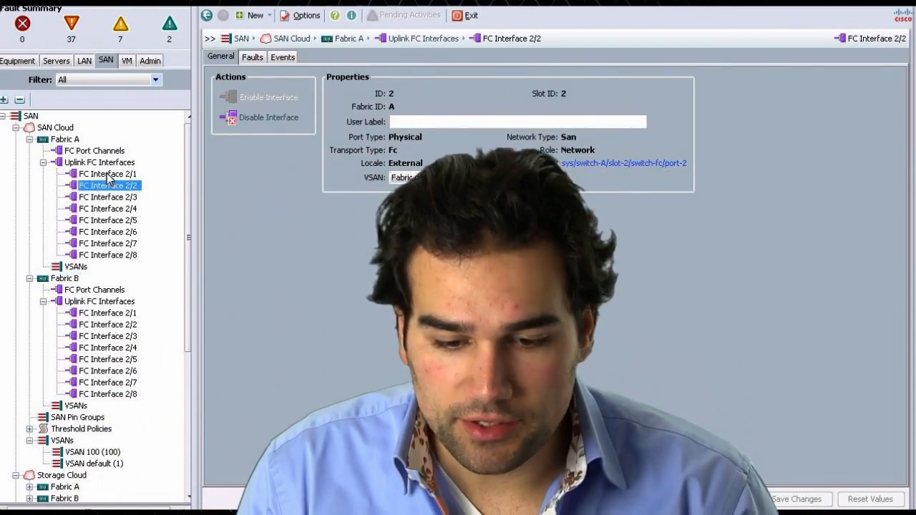
left_click(107, 175)
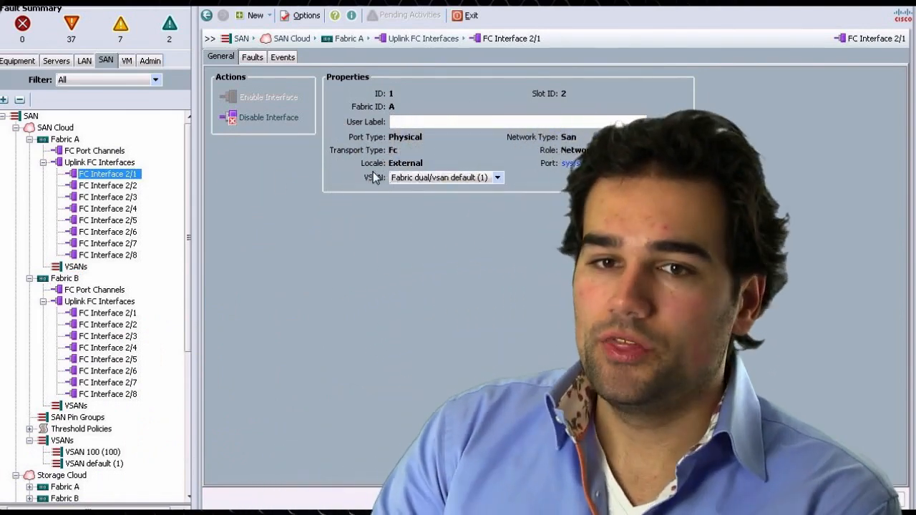
left_click(411, 179)
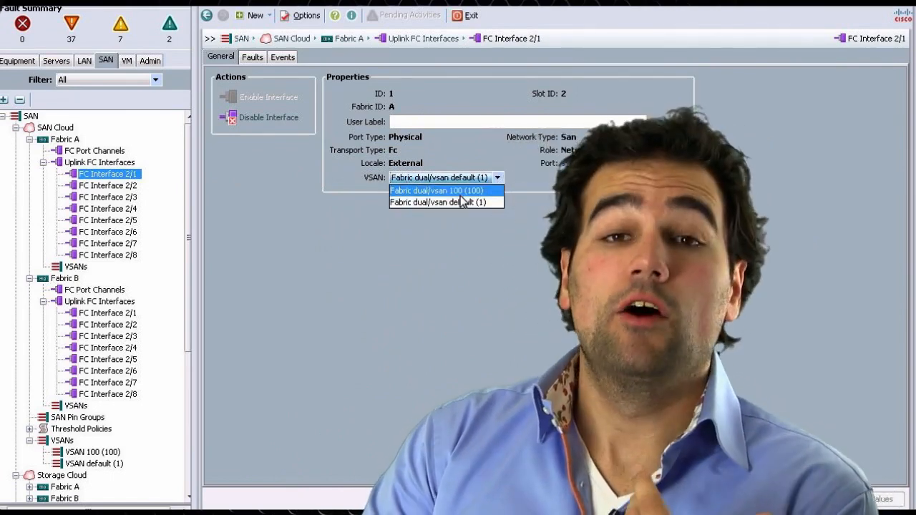
left_click(385, 287)
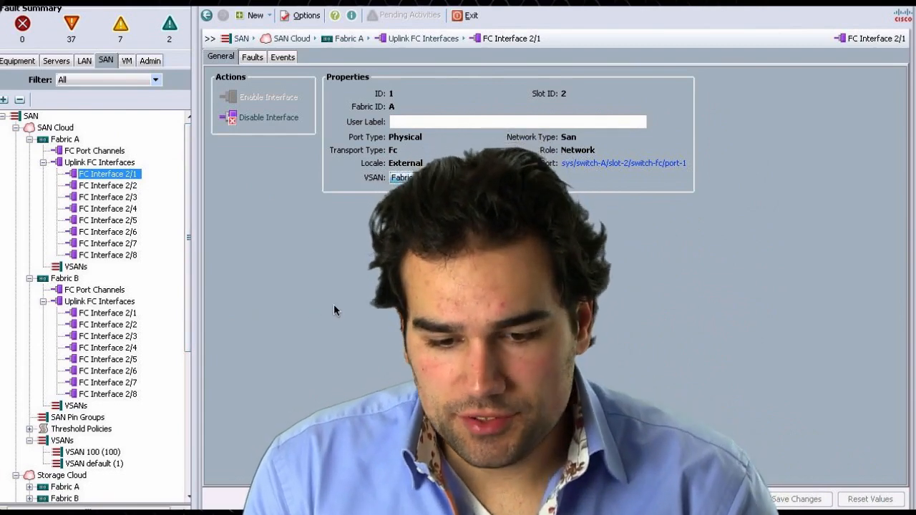
- Open a new terminal window and browse the saved SSH connection profiles
key("super+n")
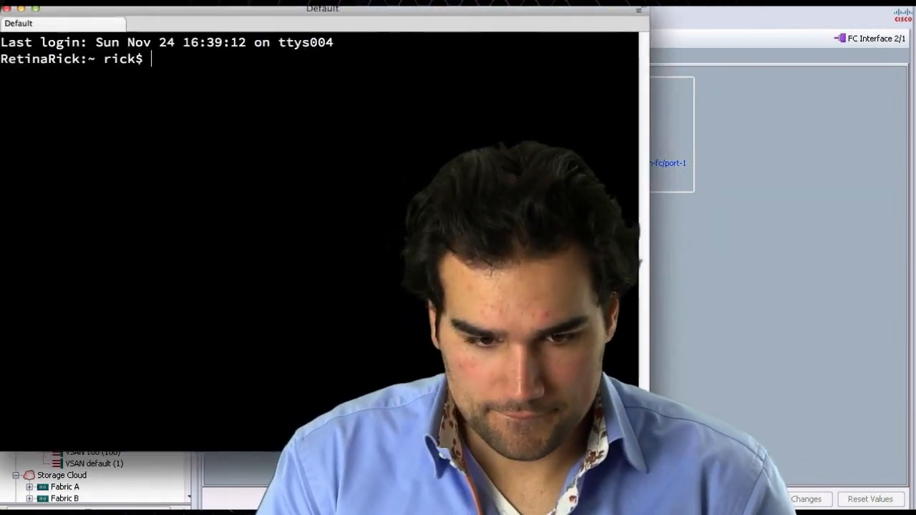
key("super+Return")
key("super+o")
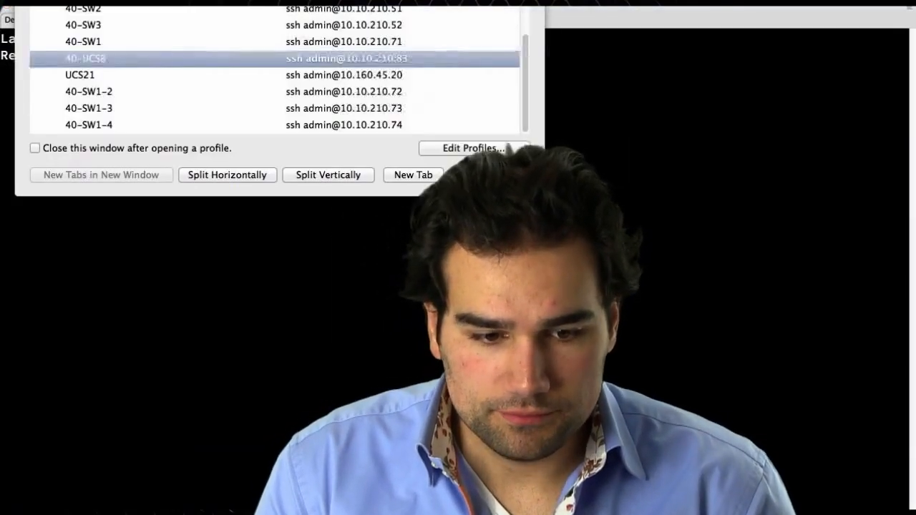
left_click(168, 63)
scroll(303, 67, "up", 3)
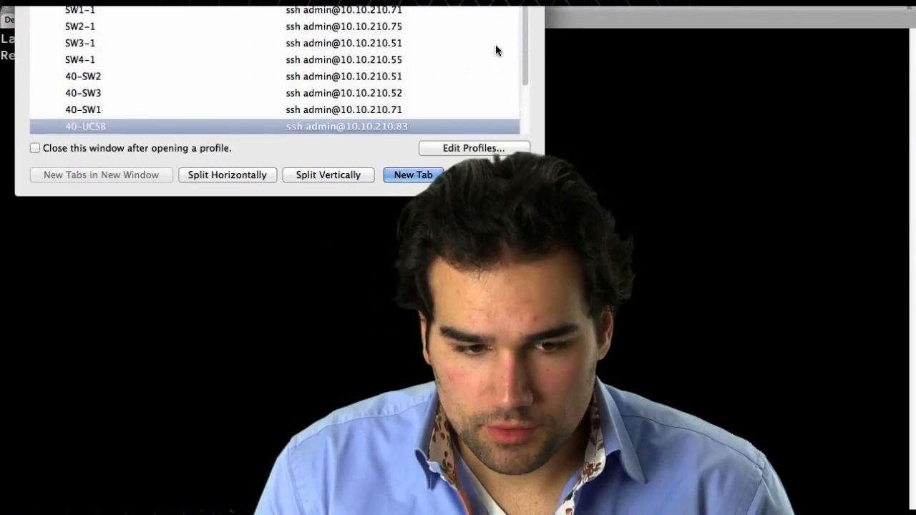
scroll(227, 45, "down", 3)
scroll(227, 45, "up", 2)
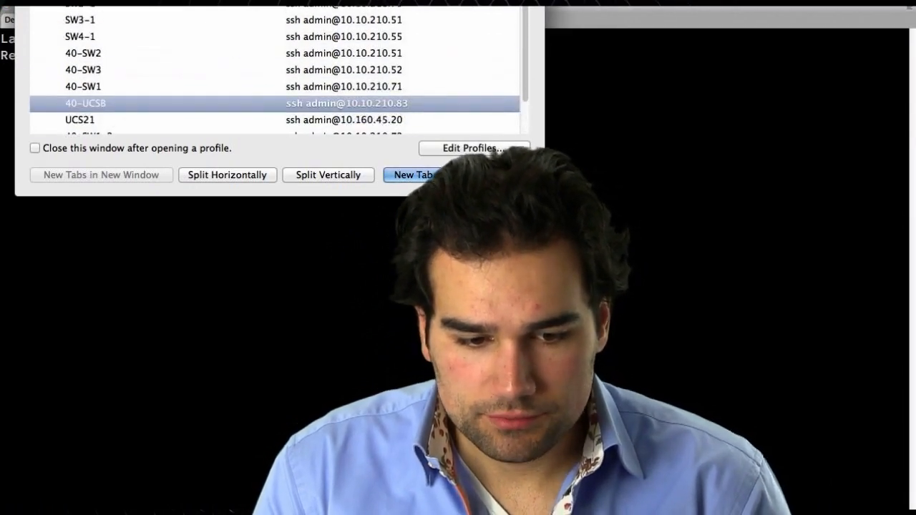
left_click(218, 198)
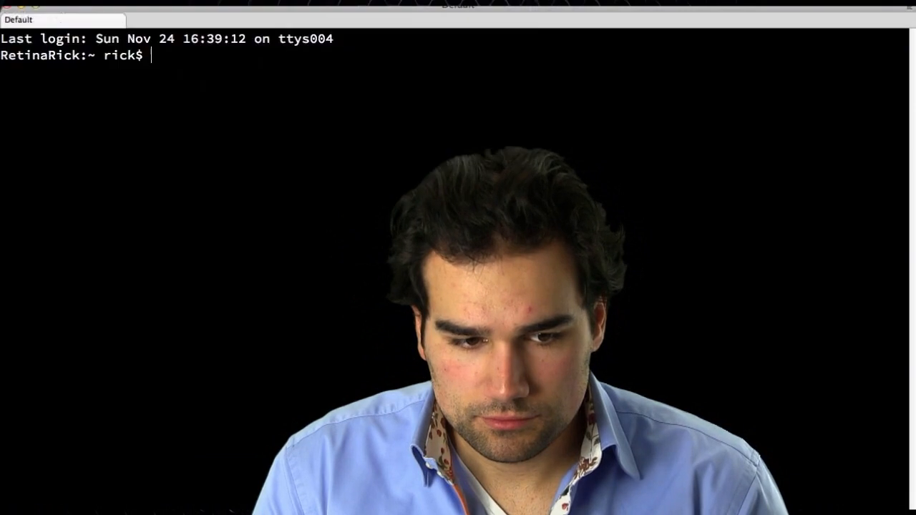
- SSH into the MDS1 switch at 10.10.210.41 as admin, accept the host key and enter the account password
type("sh admin@10.10.210.41")
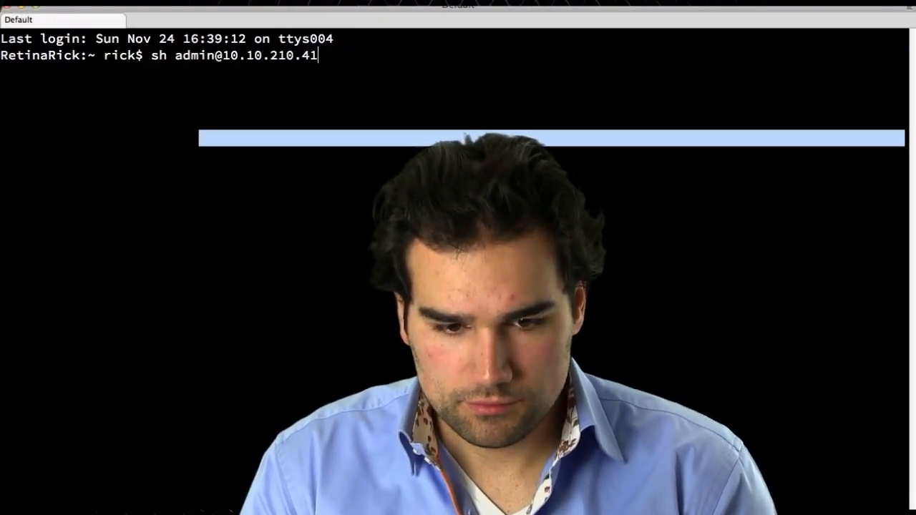
key("Return")
key("Up")
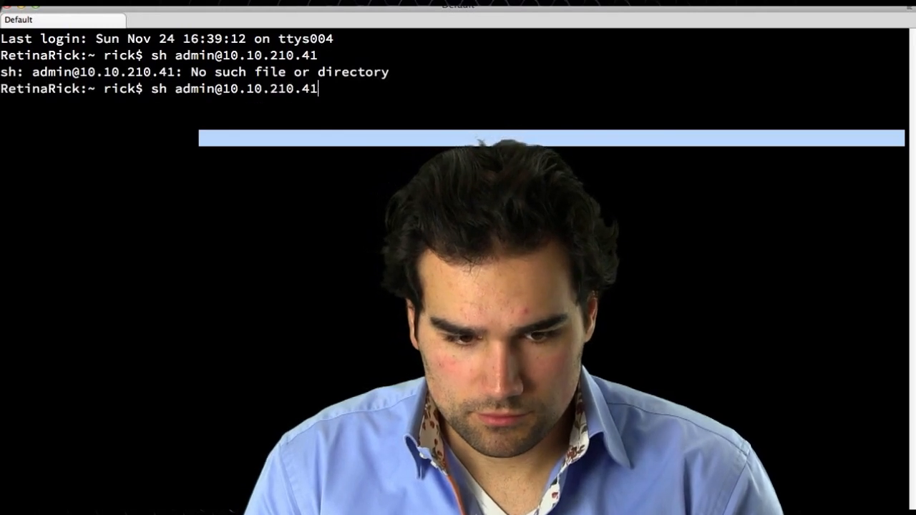
type("s")
key("Return")
left_click(622, 257)
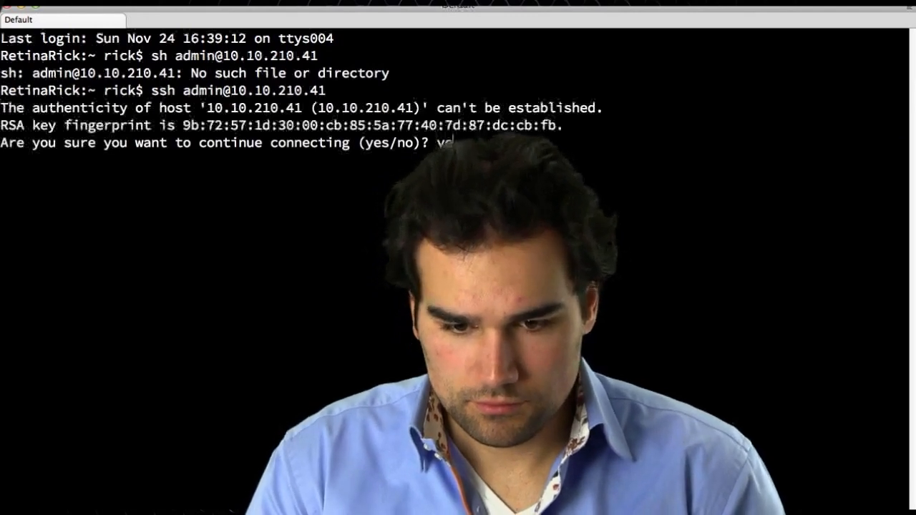
key("Return")
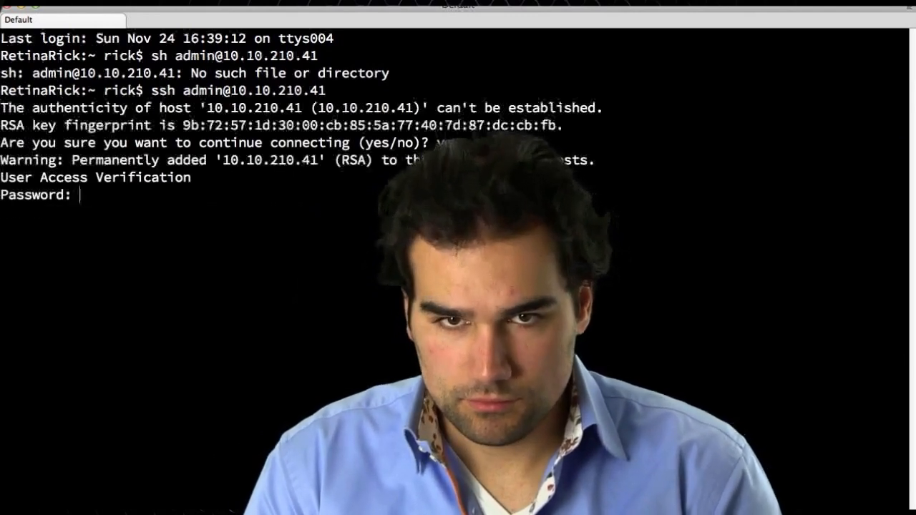
key("super+plus")
key("Return")
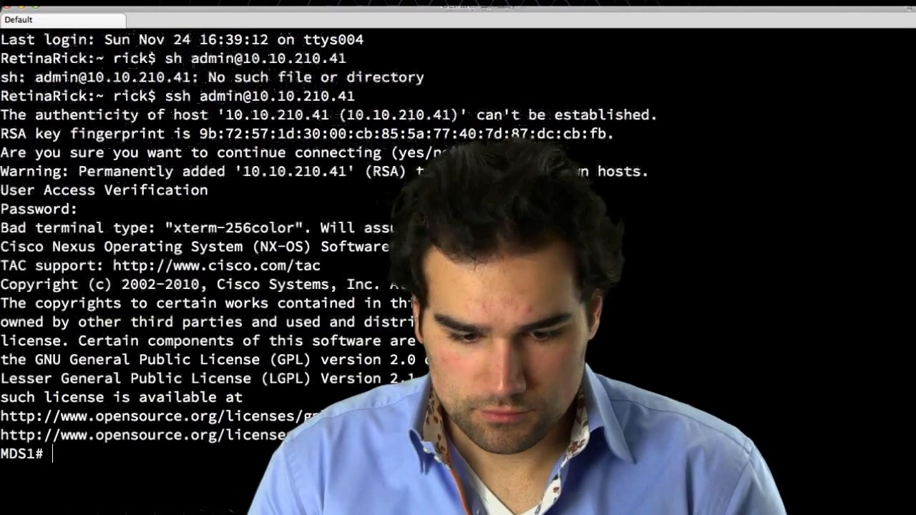
key("Return")
type("'")
key("Return")
key("Return")
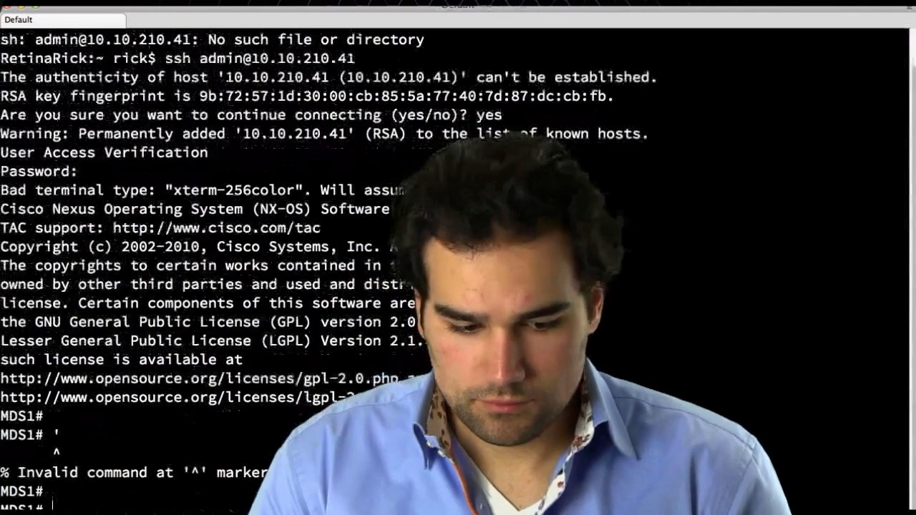
key("Return")
key("Return")
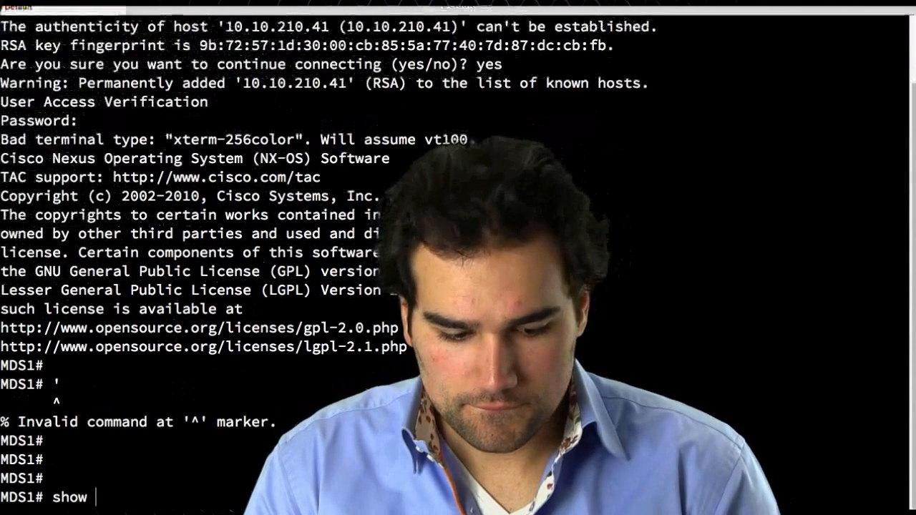
- Display the running configuration of interfaces fc1/9-10 on MDS1
type("show run ")
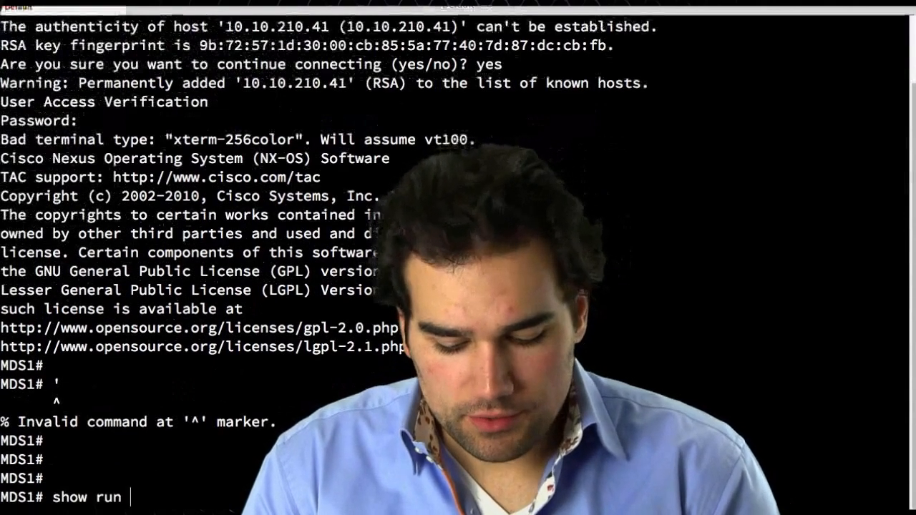
type("int fc1/9-10")
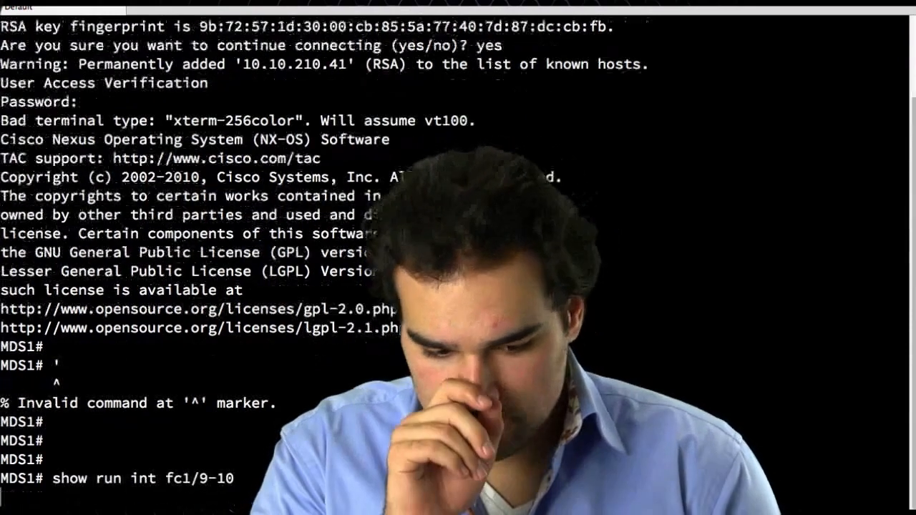
key("Return")
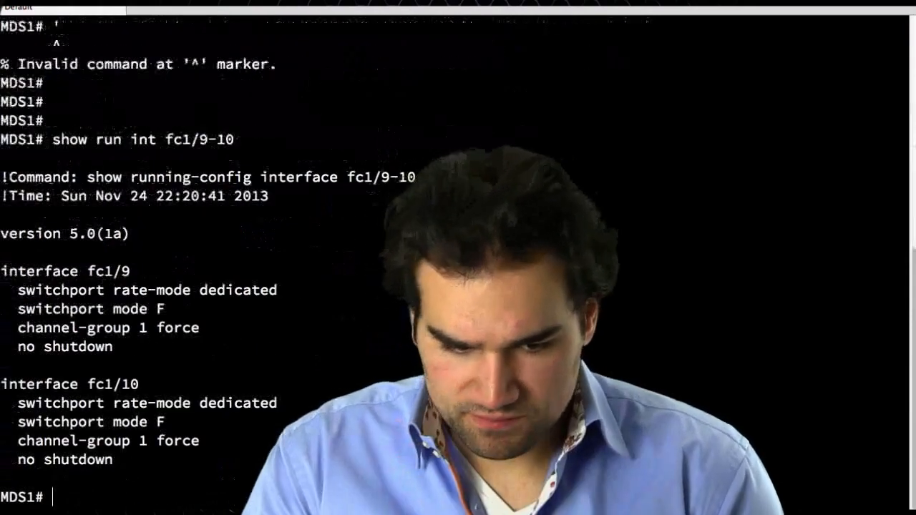
- Enter configuration mode and display the running configuration of port-channel 1, highlighting its settings
type("conf t")
key("Return")
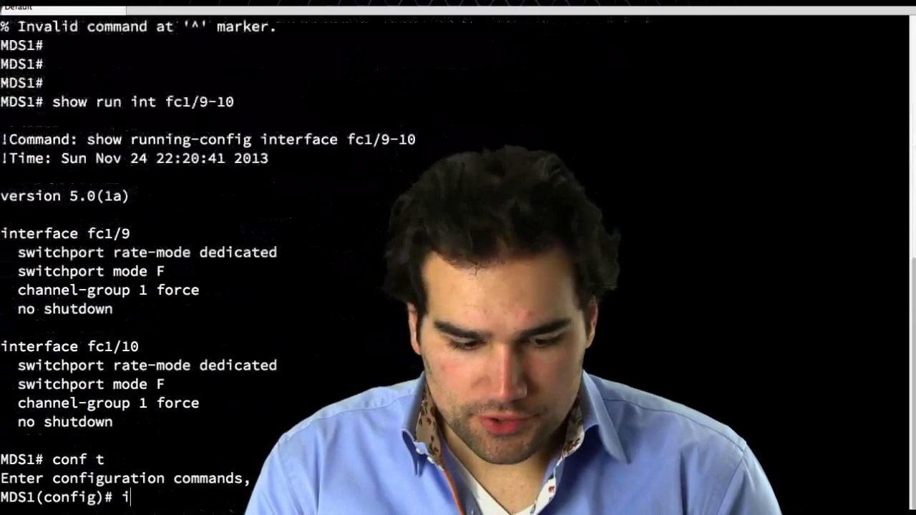
key("BackSpace")
type("show run int po1")
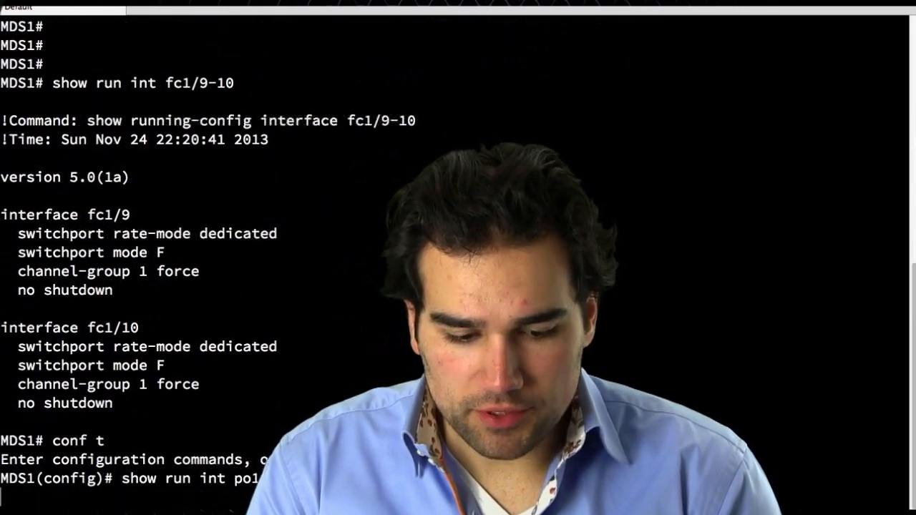
key("Return")
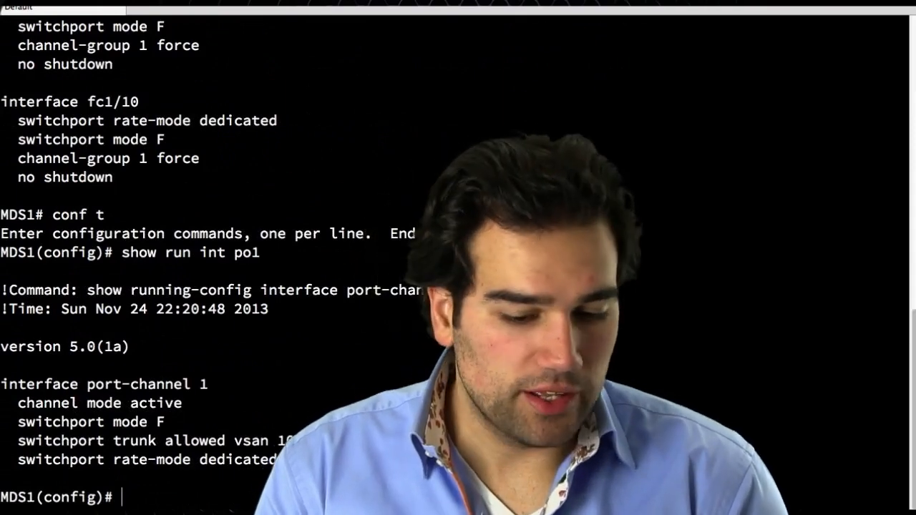
left_click_drag(273, 460, 53, 403)
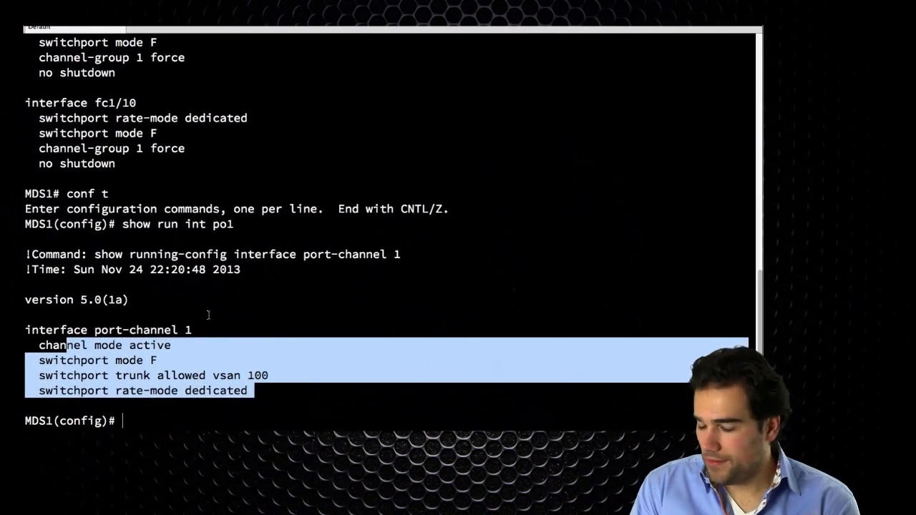
left_click(167, 326)
left_click_drag(185, 345, 70, 349)
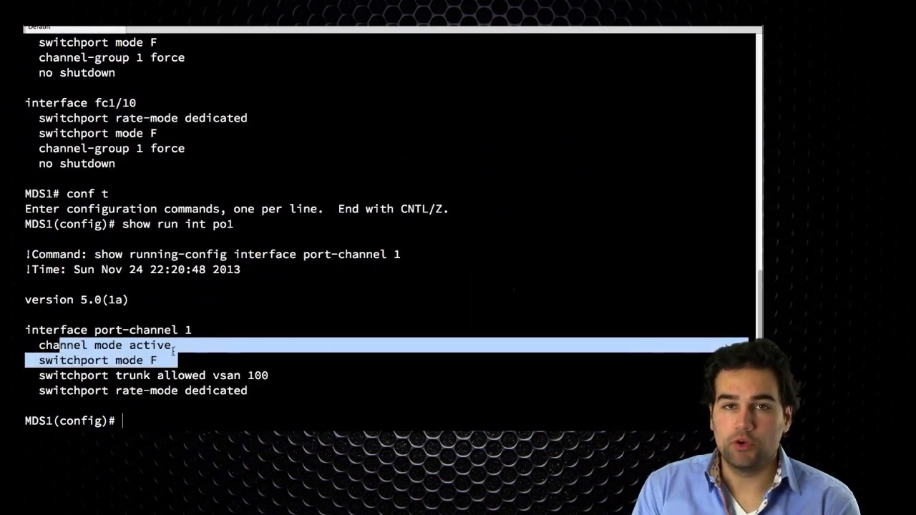
left_click(273, 385)
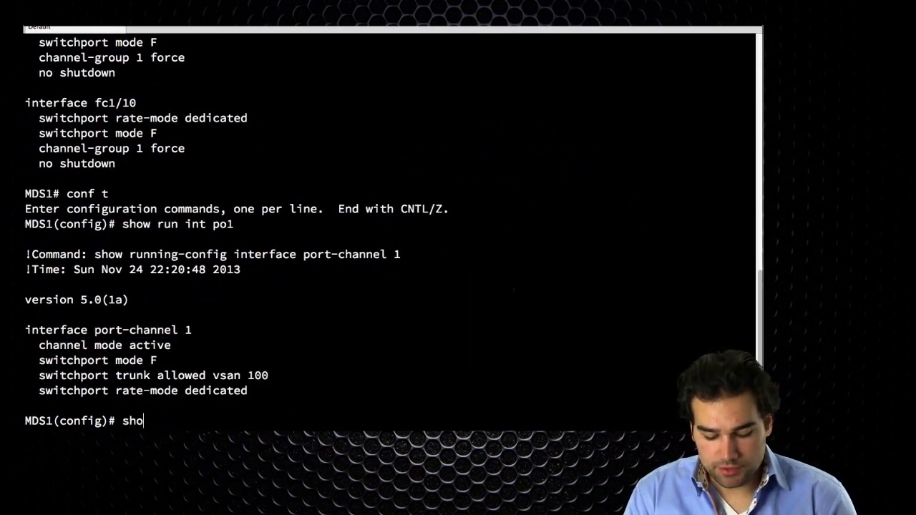
- Check the NPIV status and the FLOGI database on MDS1
key("Return")
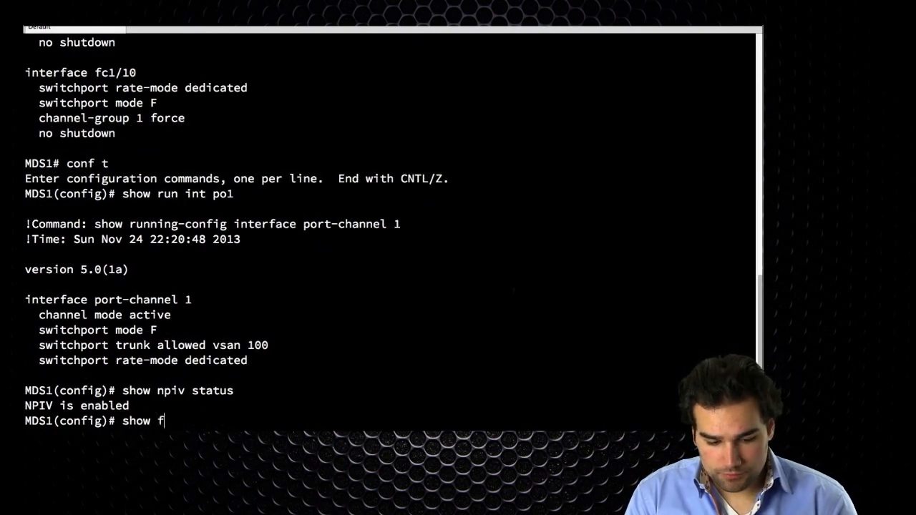
key("Return")
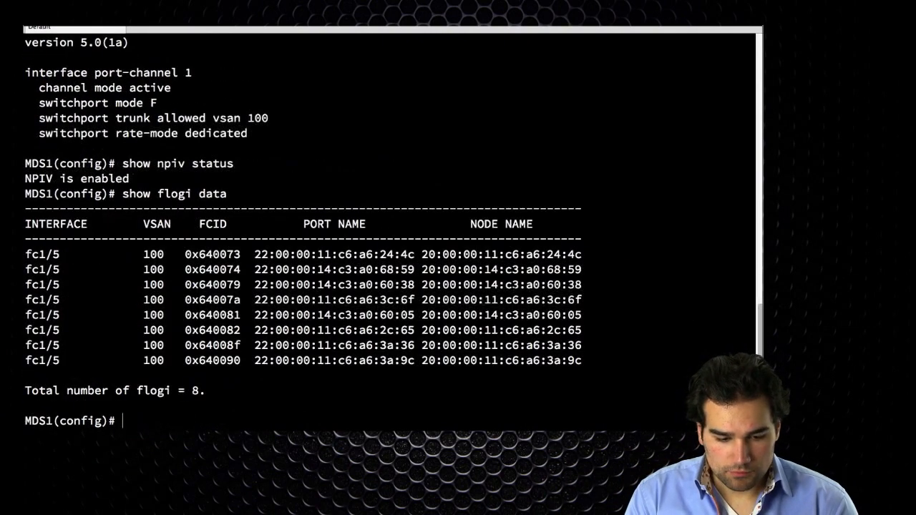
left_click_drag(54, 248, 428, 375)
left_click(426, 375)
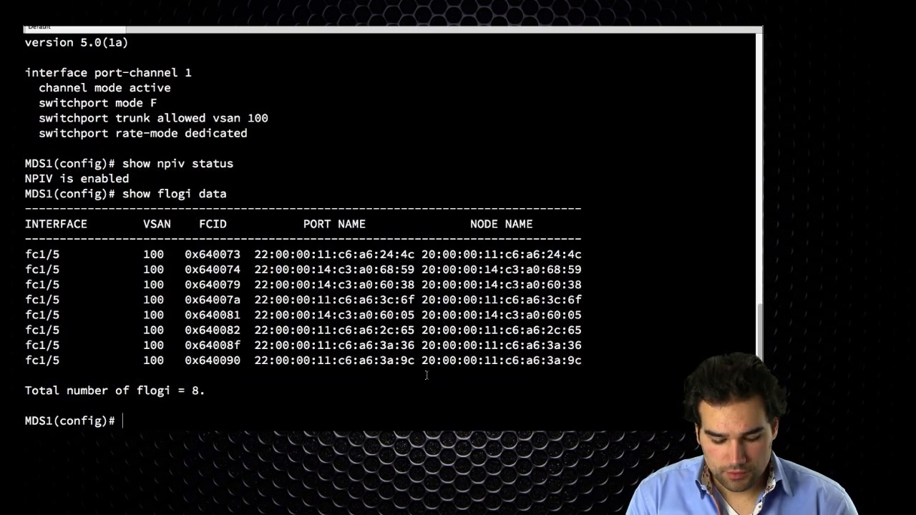
- Open a new terminal tab and SSH into MDS2 at 10.10.210.42 as admin, accepting the host key and entering the password
key("super+t")
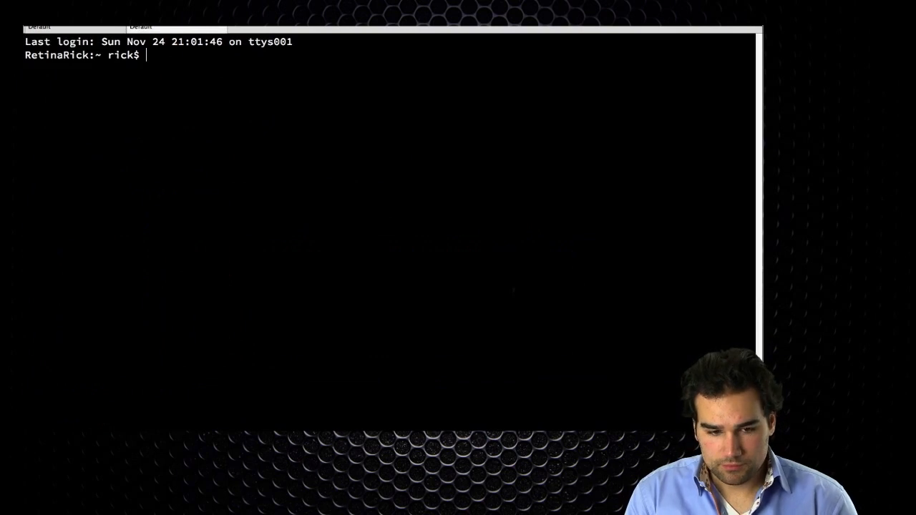
key("super+plus")
key("alt+super+f")
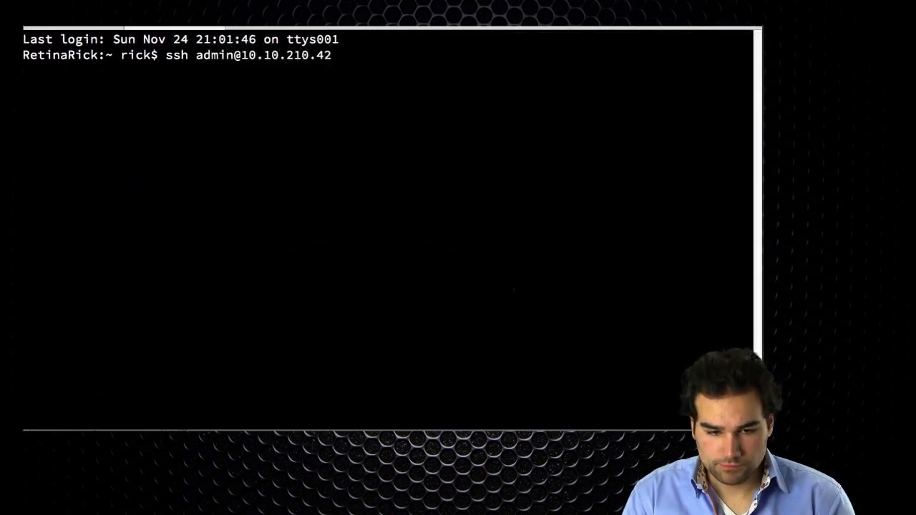
key("Return")
type("yes")
key("Return")
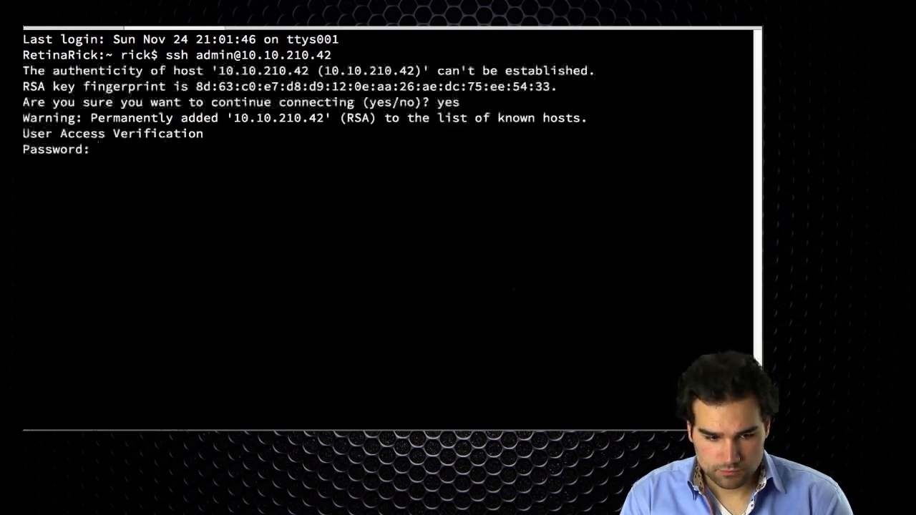
key("Return")
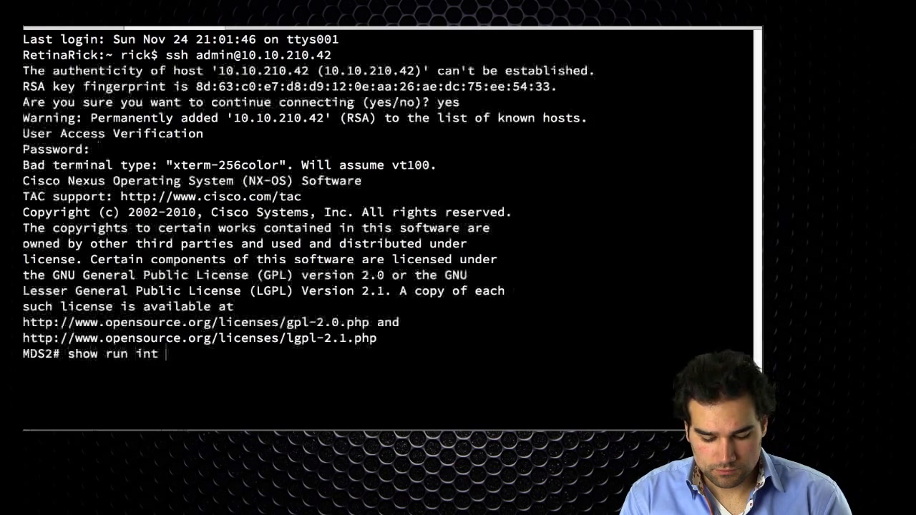
- Display the running configuration of interfaces fc1/9-10 and port-channel 1 on MDS2
key("Return")
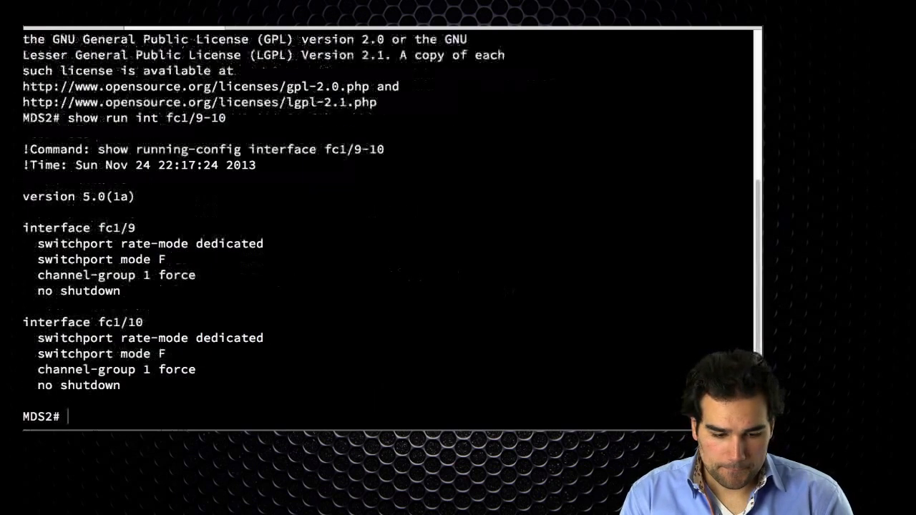
type("show run int po1")
key("Return")
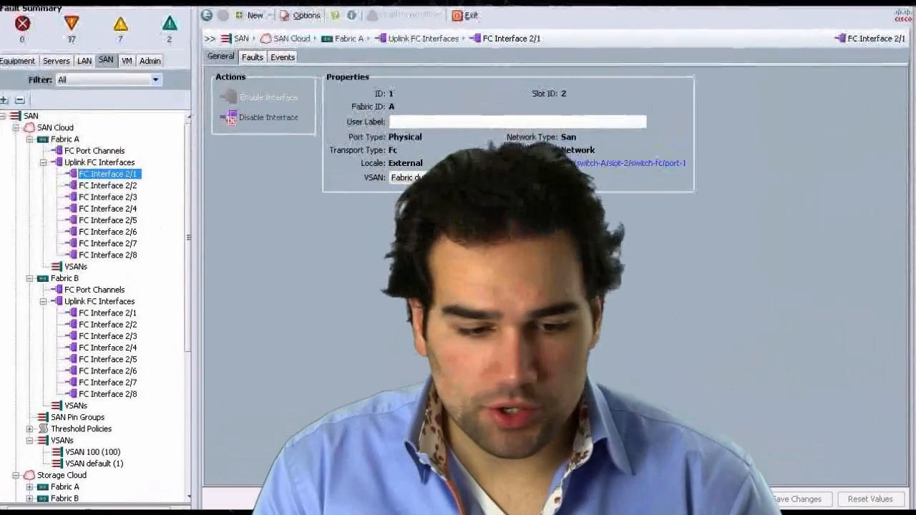
- Delete the global VSAN 100 from the SAN Cloud VSANs and confirm the deletion
left_click(88, 451)
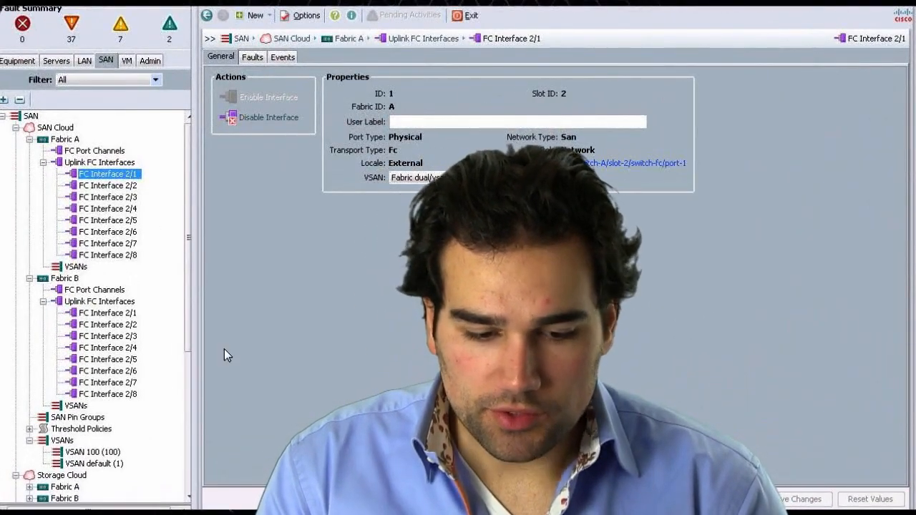
left_click(252, 136)
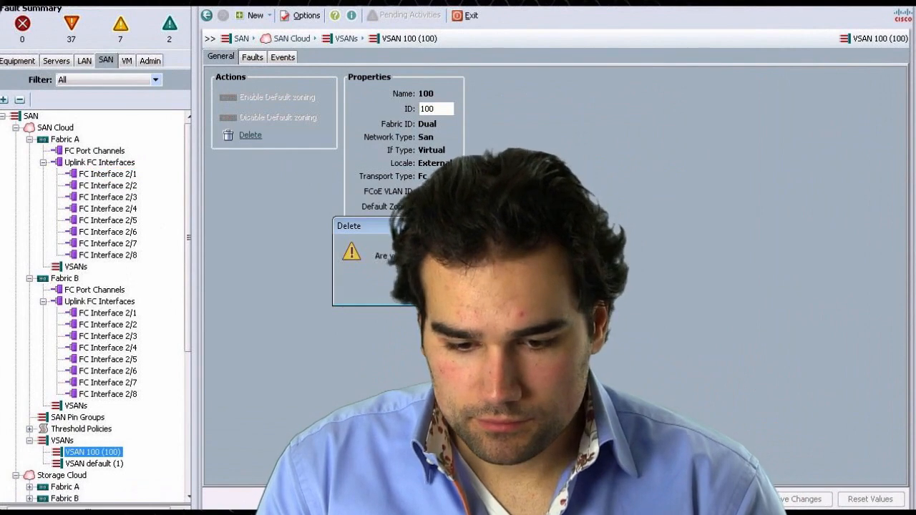
left_click(440, 289)
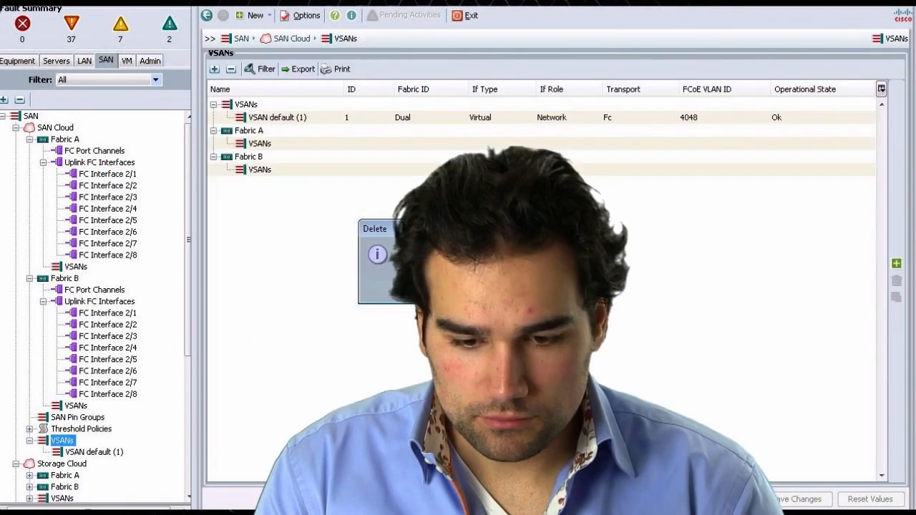
left_click(458, 290)
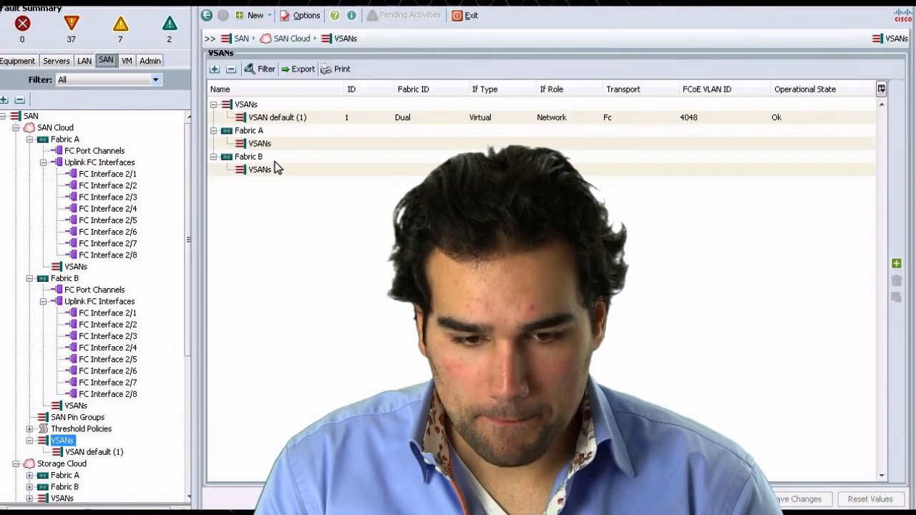
- Create a Fabric A VSAN named 100 with VSAN ID 100, default zoning disabled
left_click(75, 266)
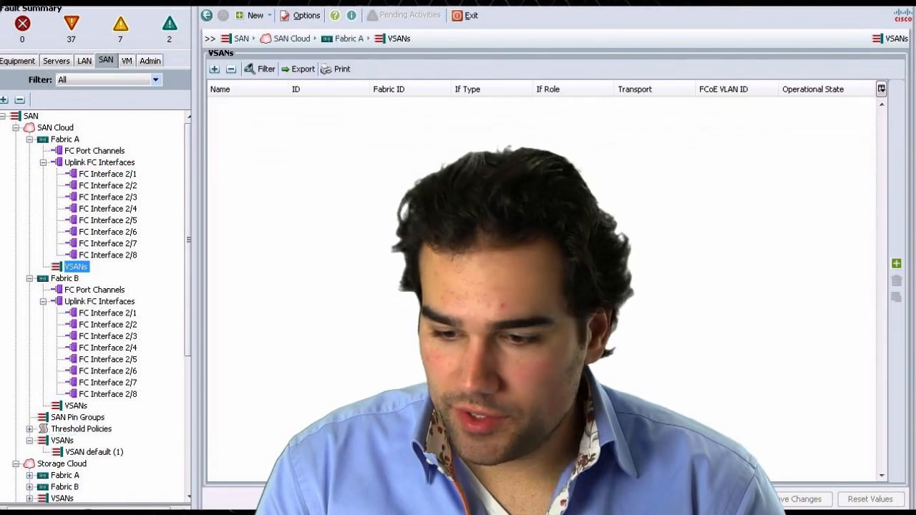
left_click(897, 263)
left_click(804, 264)
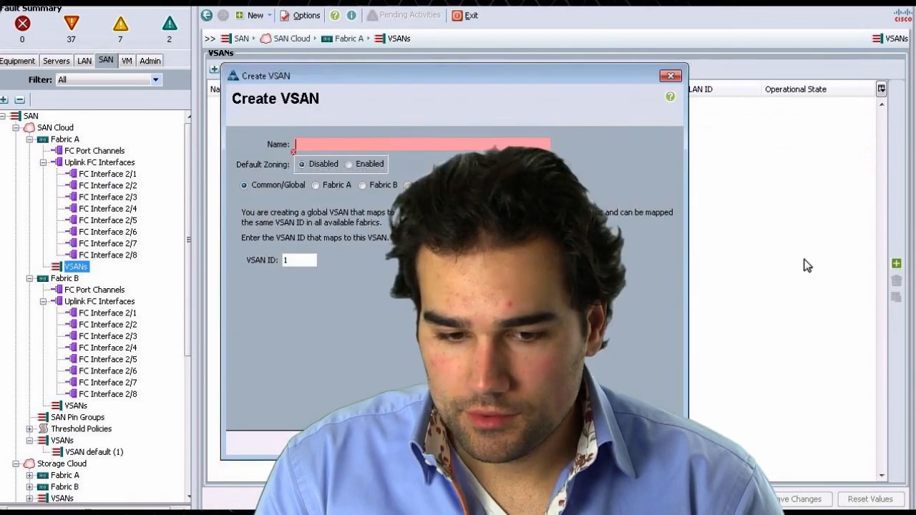
left_click(324, 184)
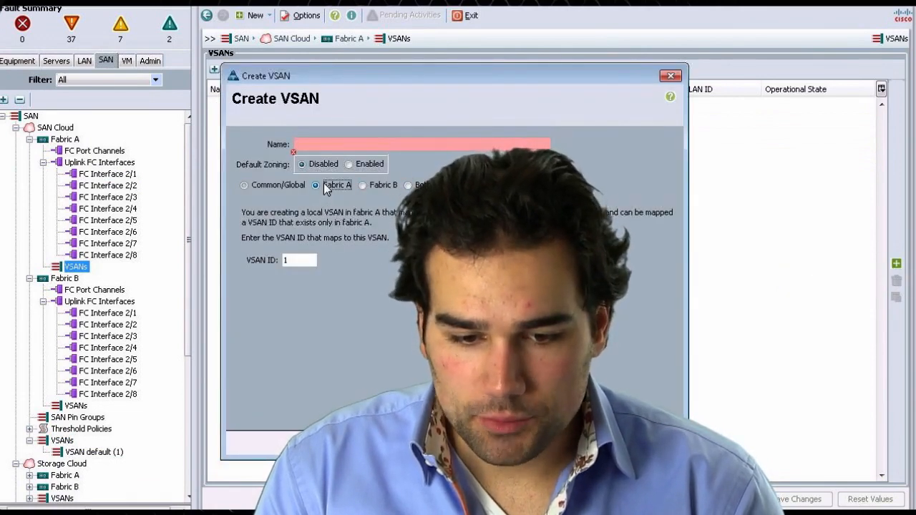
left_click(329, 143)
type("100")
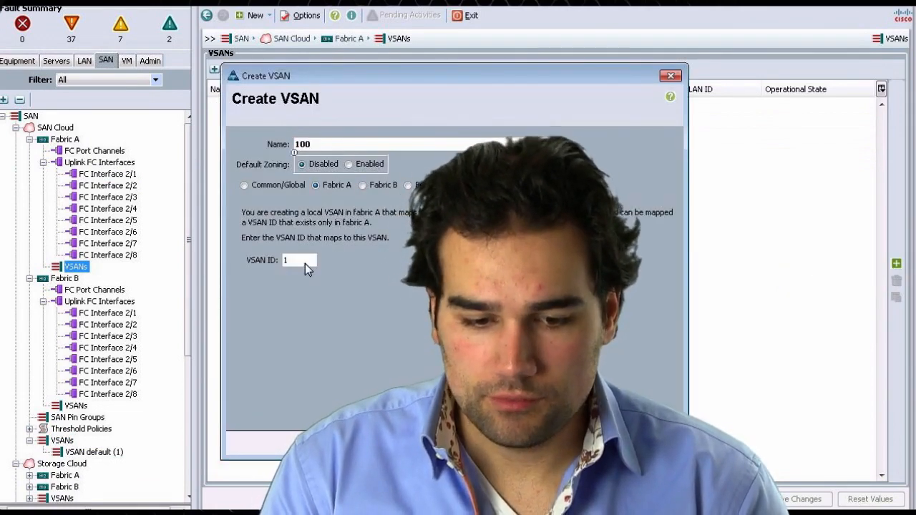
left_click(306, 262)
type("100")
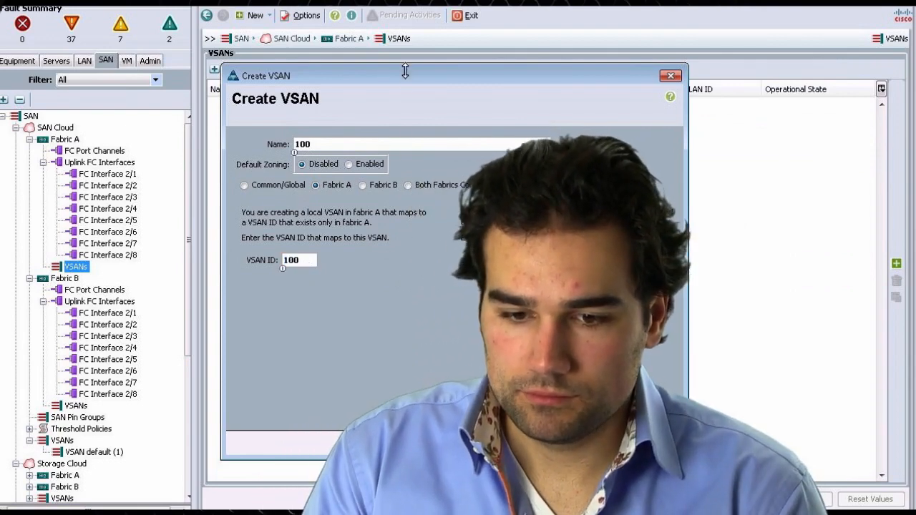
left_click_drag(406, 71, 288, 65)
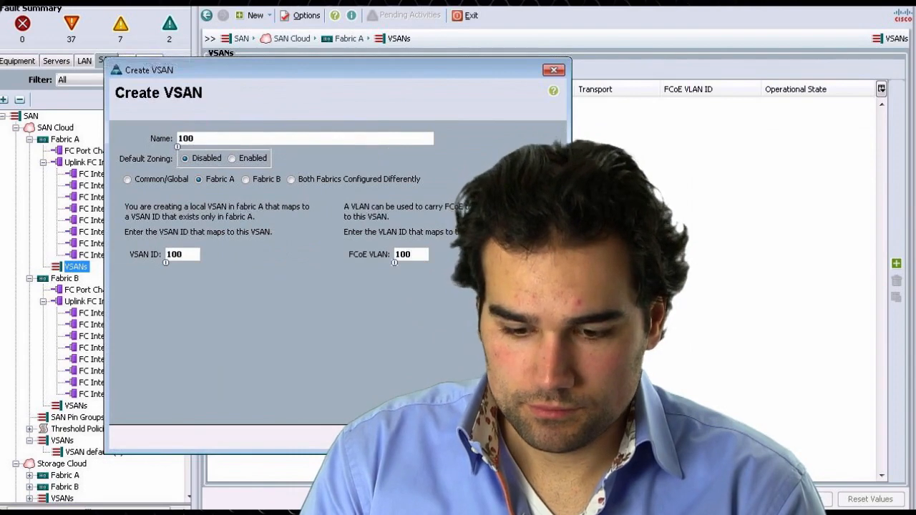
left_click(501, 439)
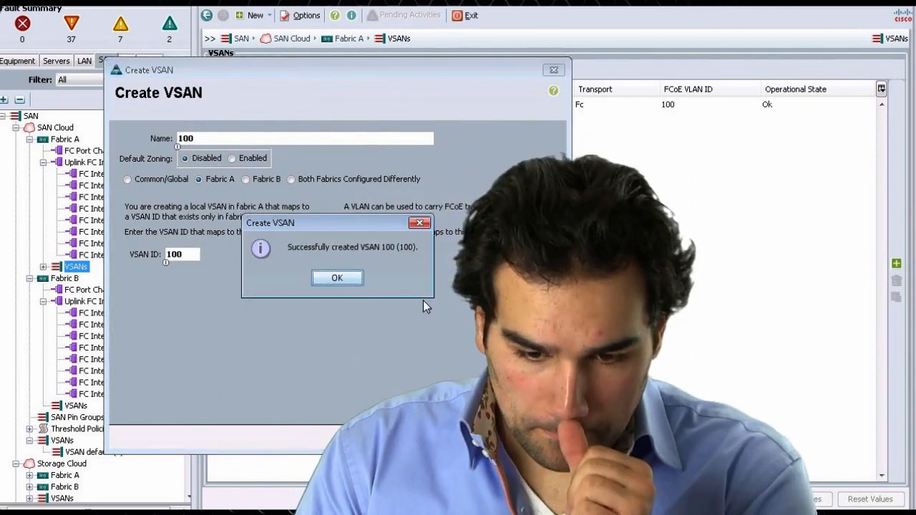
left_click(335, 276)
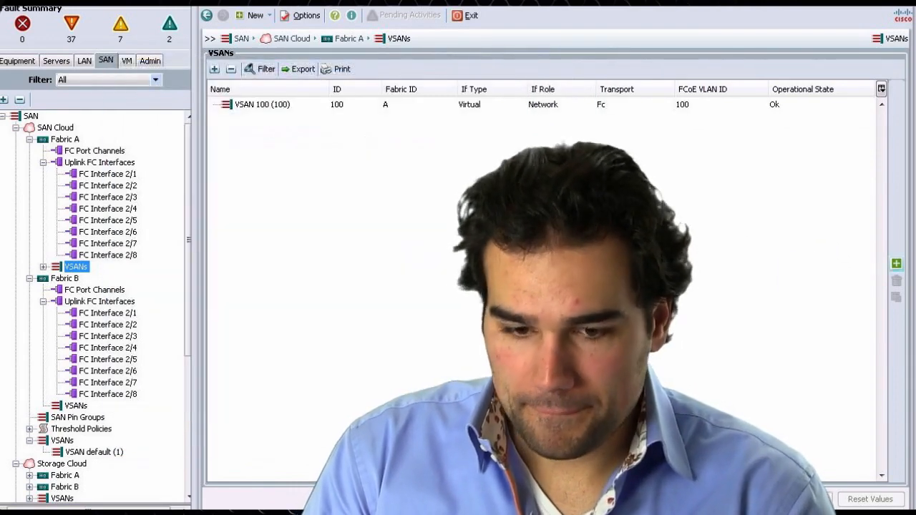
- Create a Fabric B VSAN named 200 with VSAN ID 200 and FCoE VLAN 200
left_click(815, 265)
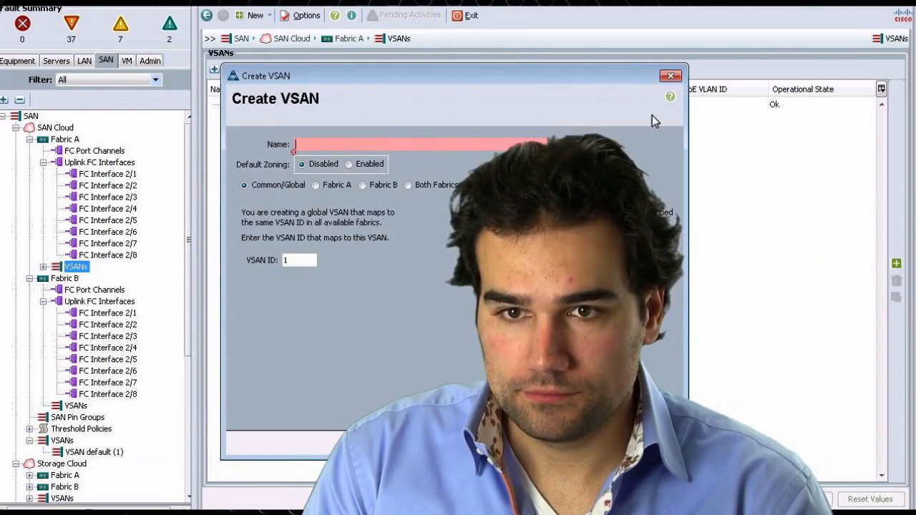
left_click_drag(304, 74, 103, 71)
type("200")
left_click(161, 182)
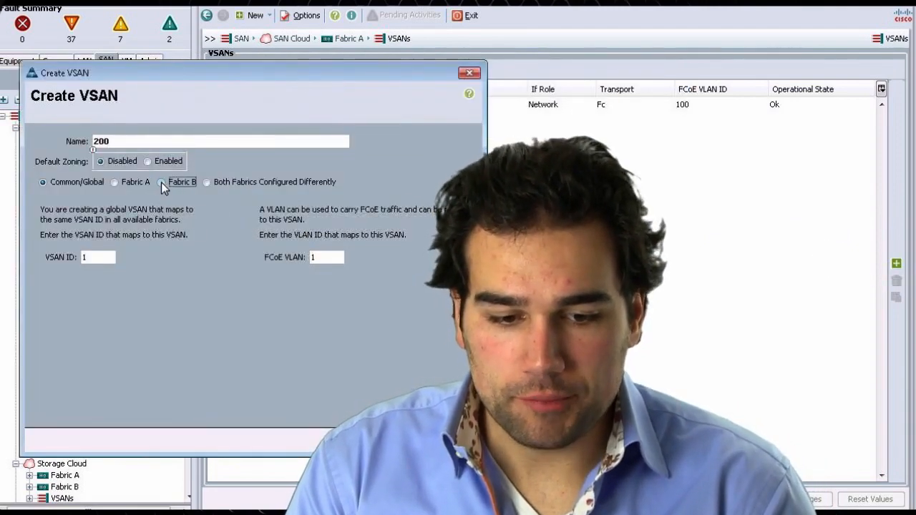
double_click(97, 257)
type("200")
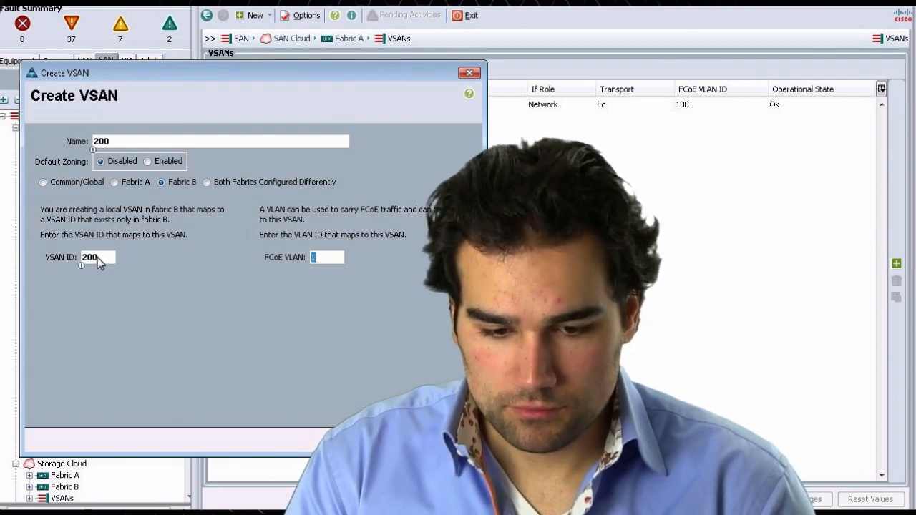
key("Tab")
type("200")
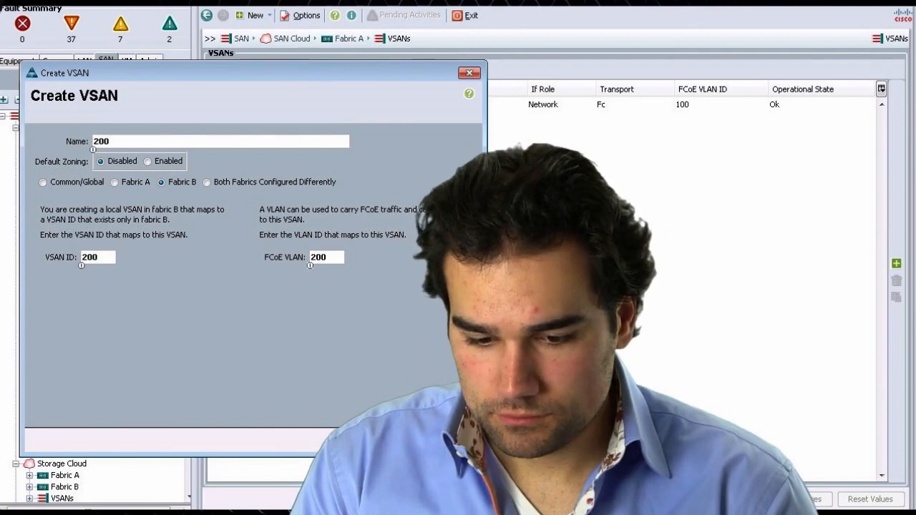
key("Return")
left_click(250, 282)
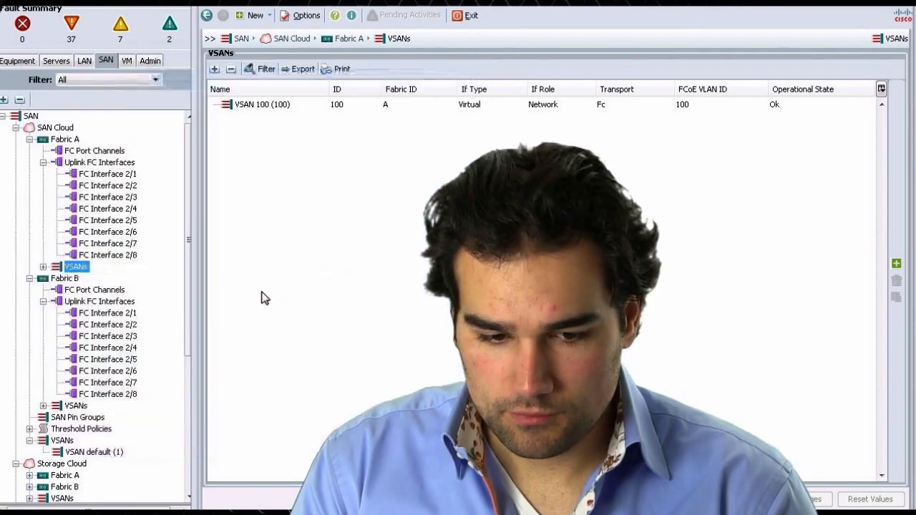
- Create FC port channel ID 1 named po1 on Fabric A using ports 1 and 2 of slot 2
left_click(101, 152)
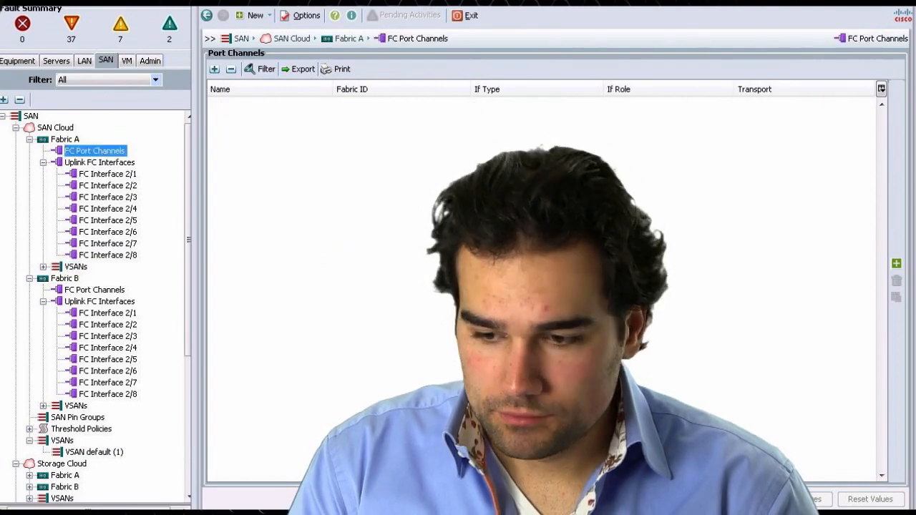
left_click(897, 264)
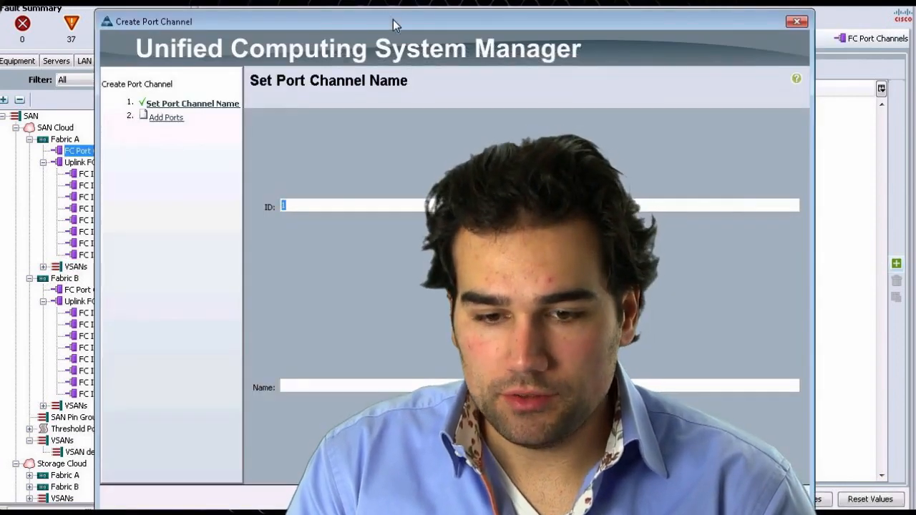
left_click_drag(300, 19, 207, 9)
left_click(351, 381)
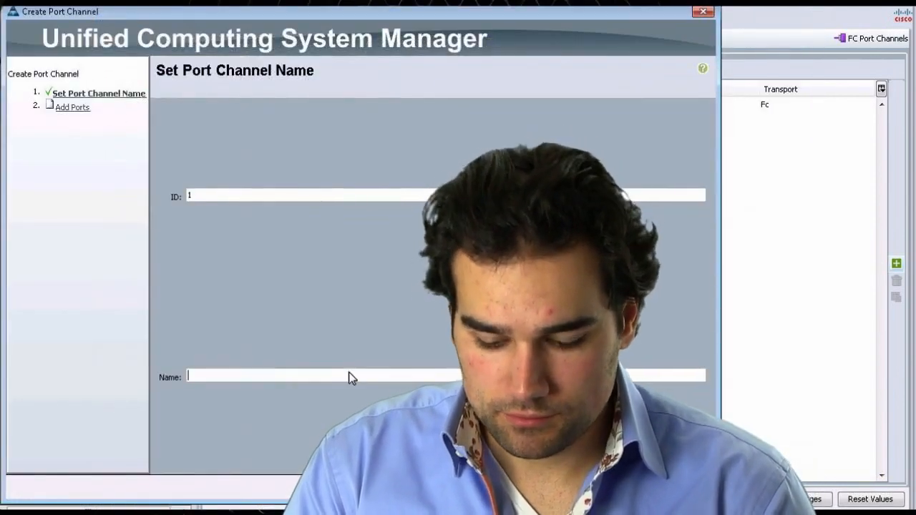
type("po1")
key("Return")
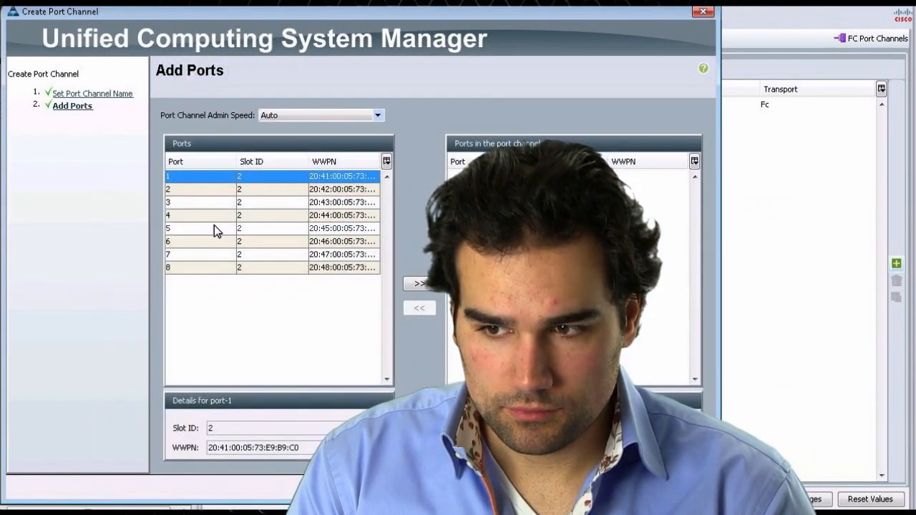
left_click(264, 189, "shift")
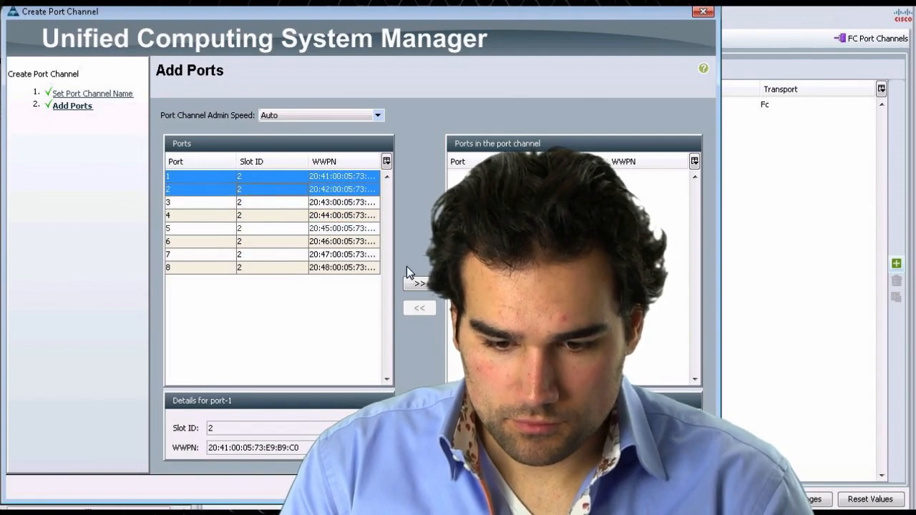
left_click(419, 285)
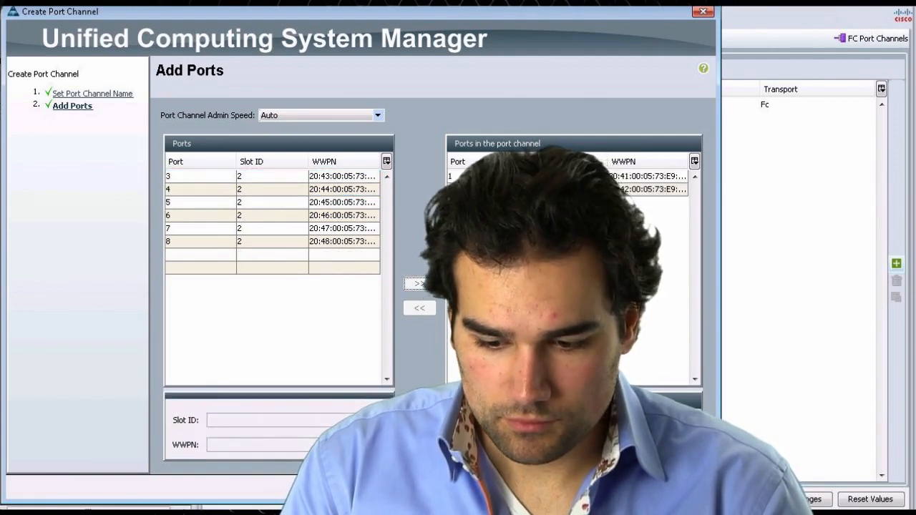
left_click(623, 492)
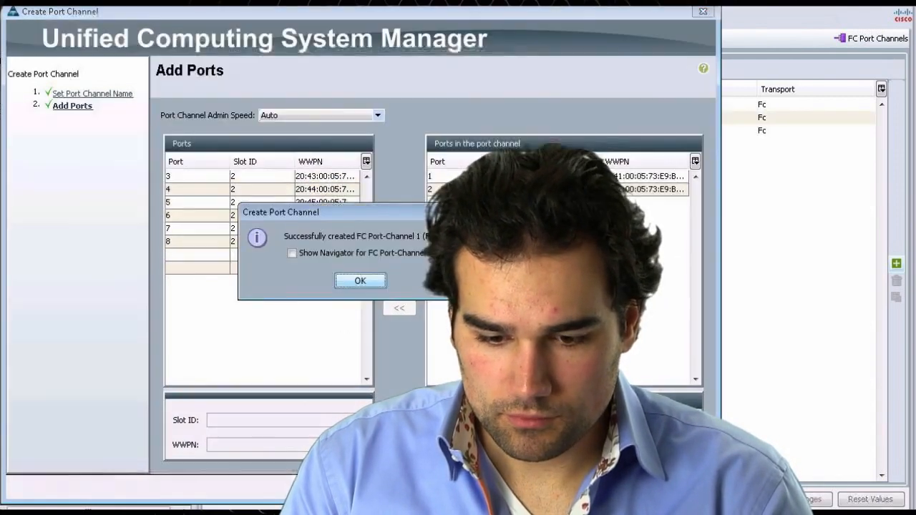
left_click(361, 281)
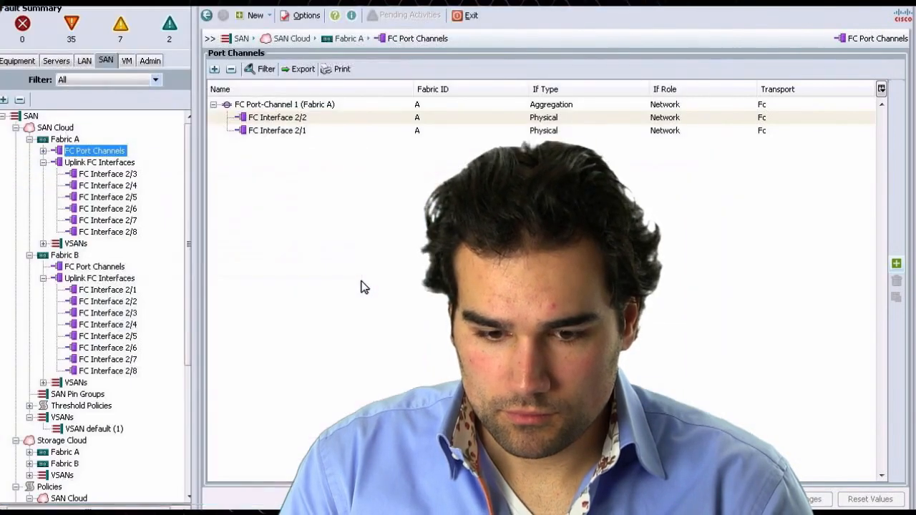
- Create FC port channel ID 2 named po2 on Fabric B using ports 1 and 2 of slot 2
left_click(95, 268)
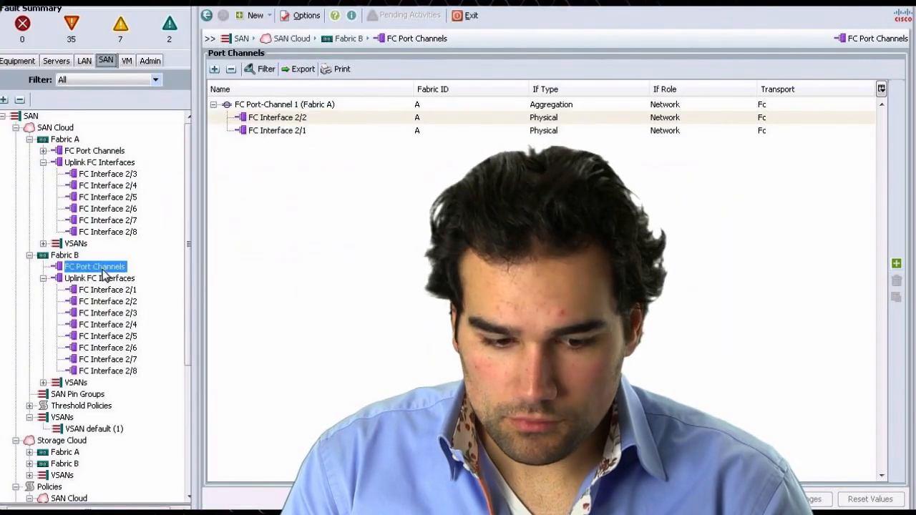
left_click(897, 265)
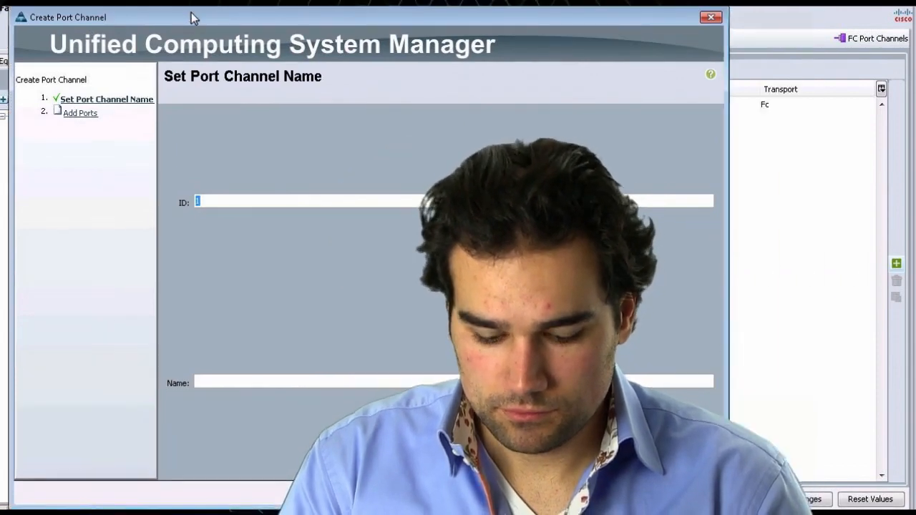
key("BackSpace")
type("2")
key("Tab")
type("po2")
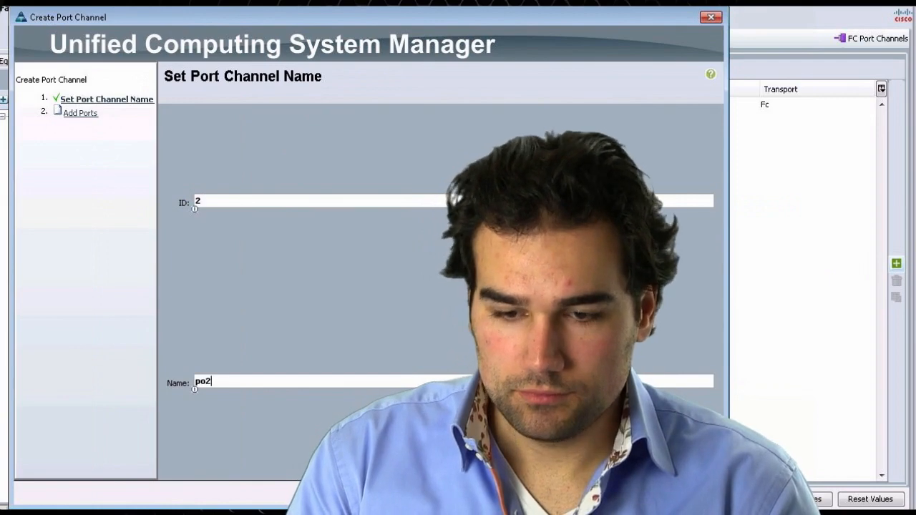
key("Return")
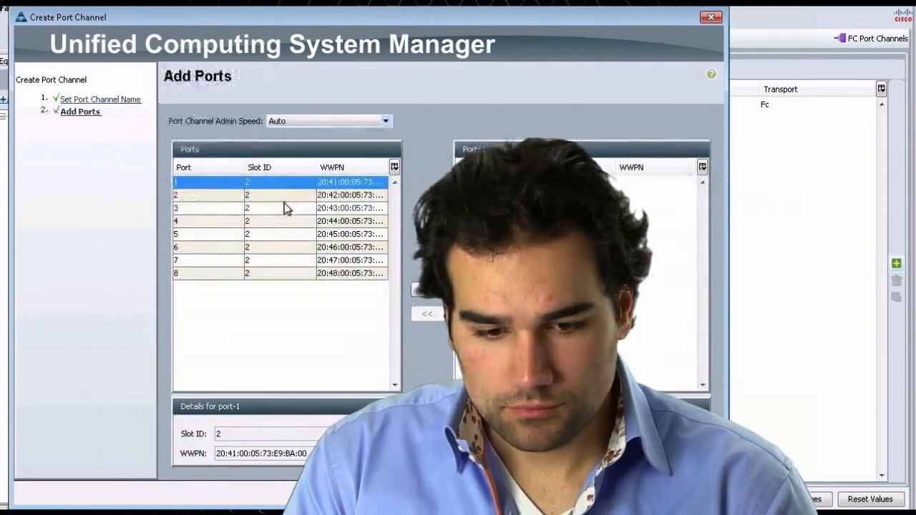
left_click(287, 195, "shift")
left_click(417, 290)
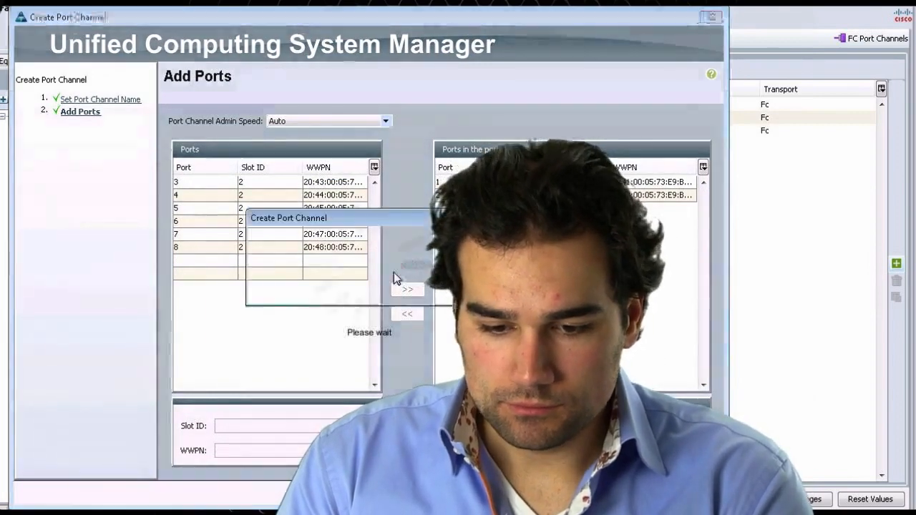
left_click(383, 285)
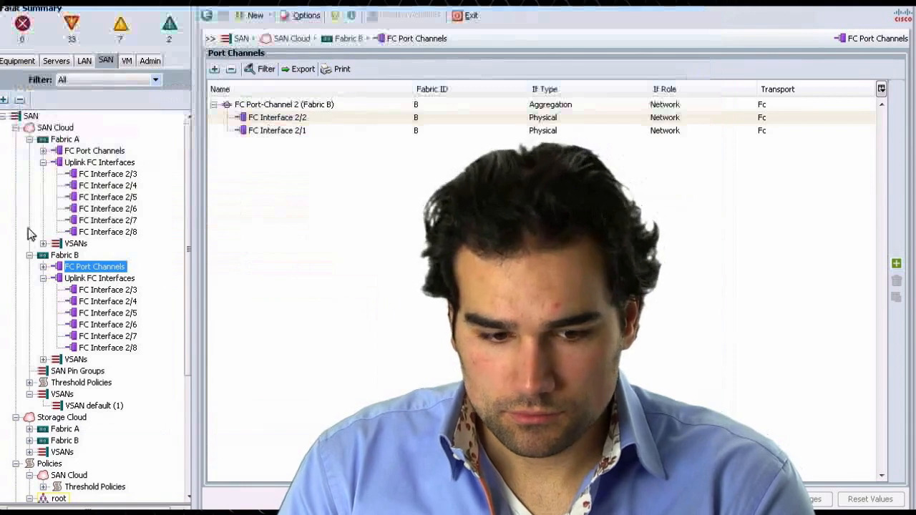
- Enable FC Port-Channel 1 on Fabric A and confirm
left_click(89, 152)
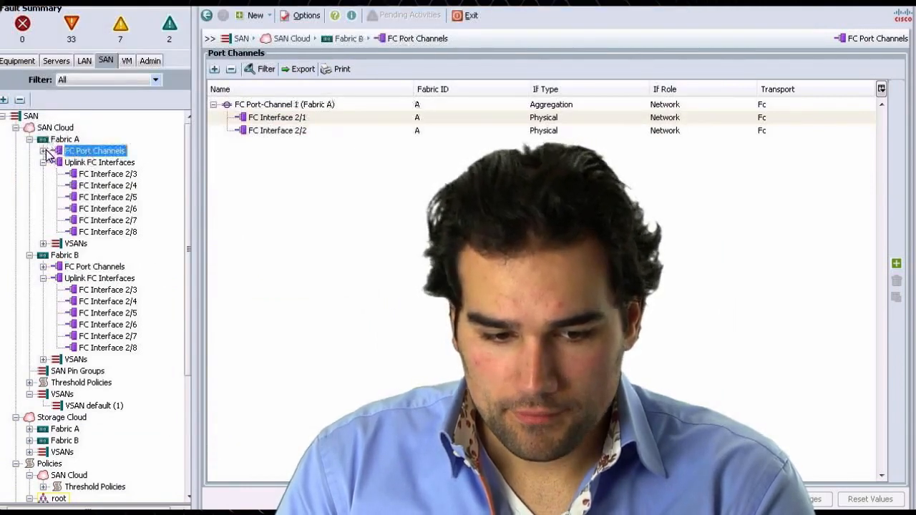
double_click(88, 152)
left_click(137, 164)
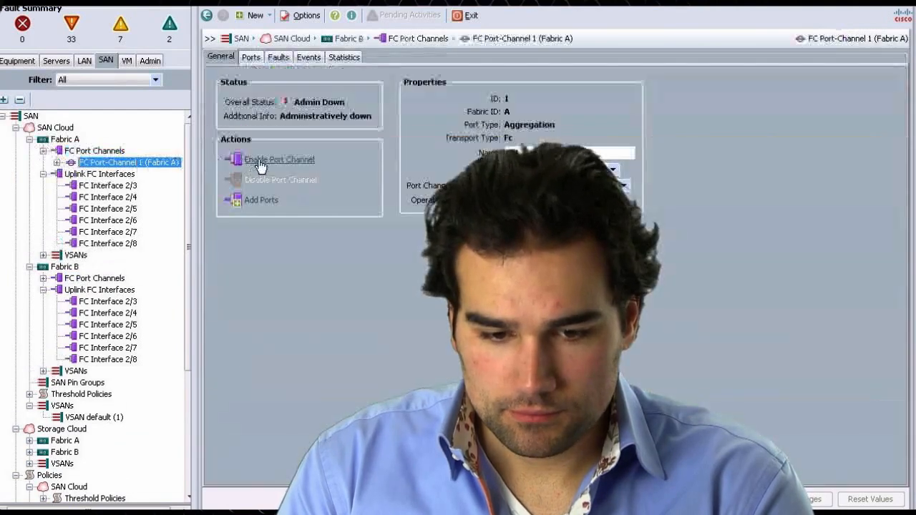
left_click(264, 160)
left_click(414, 284)
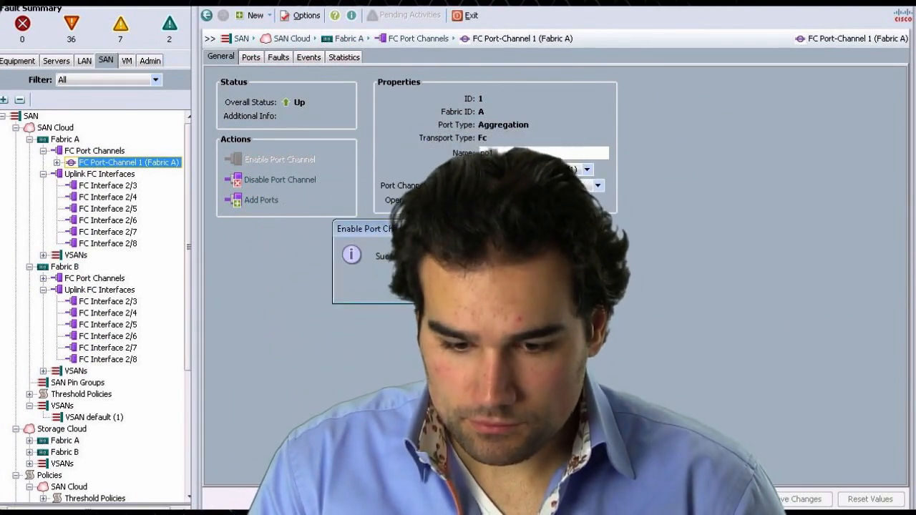
key("Return")
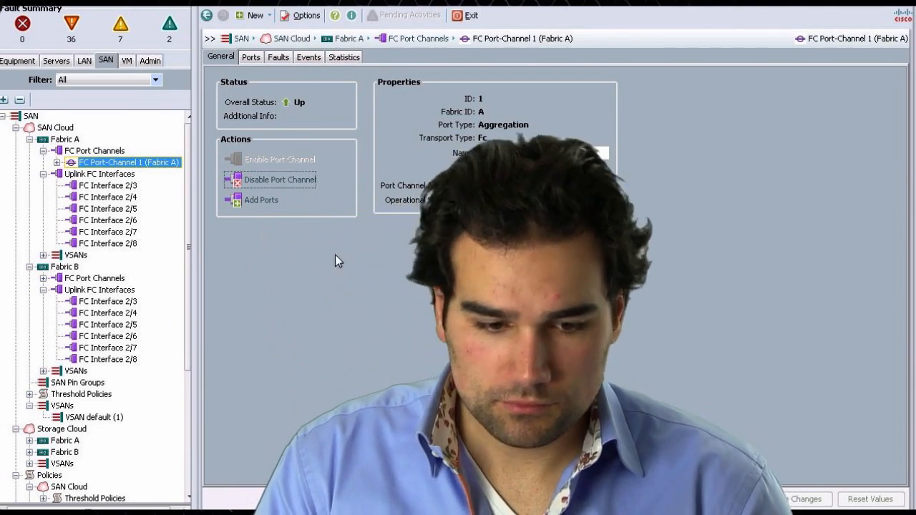
- Enable FC Port-Channel 2 on Fabric B and confirm
left_click(43, 279)
left_click(107, 290)
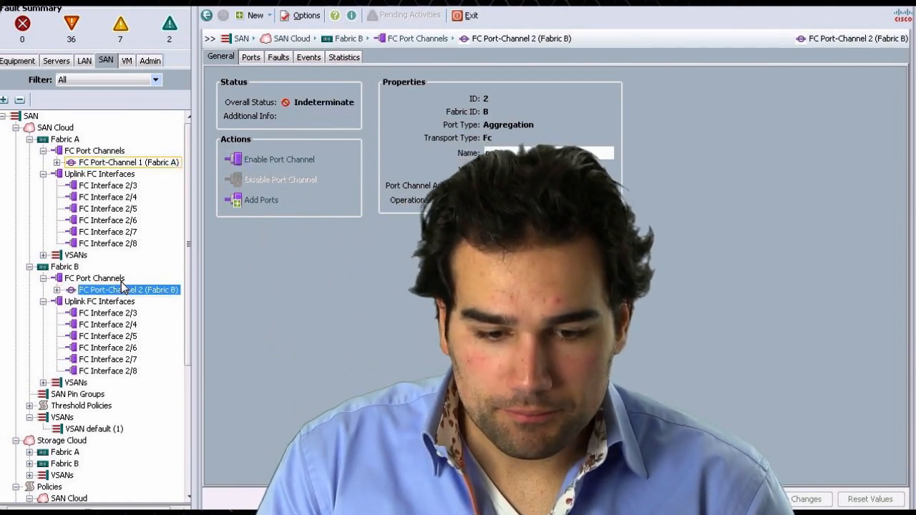
left_click(267, 161)
key("Return")
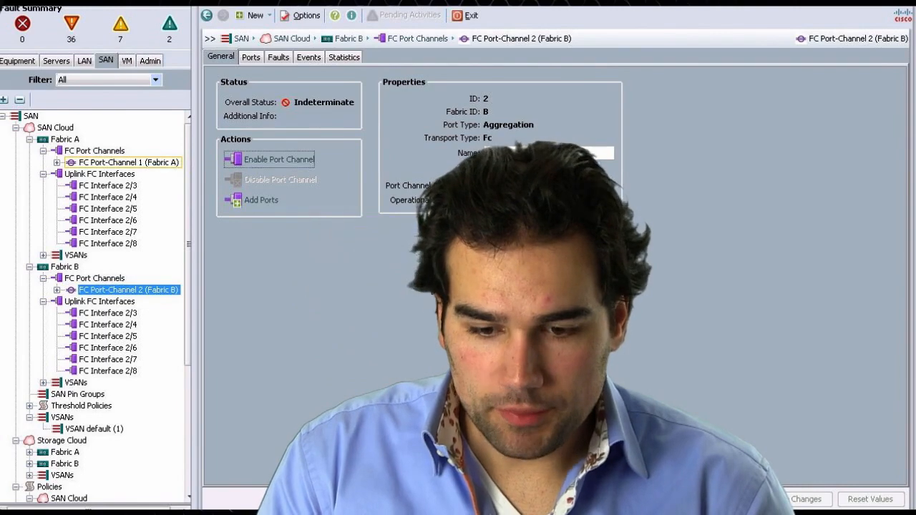
key("Return")
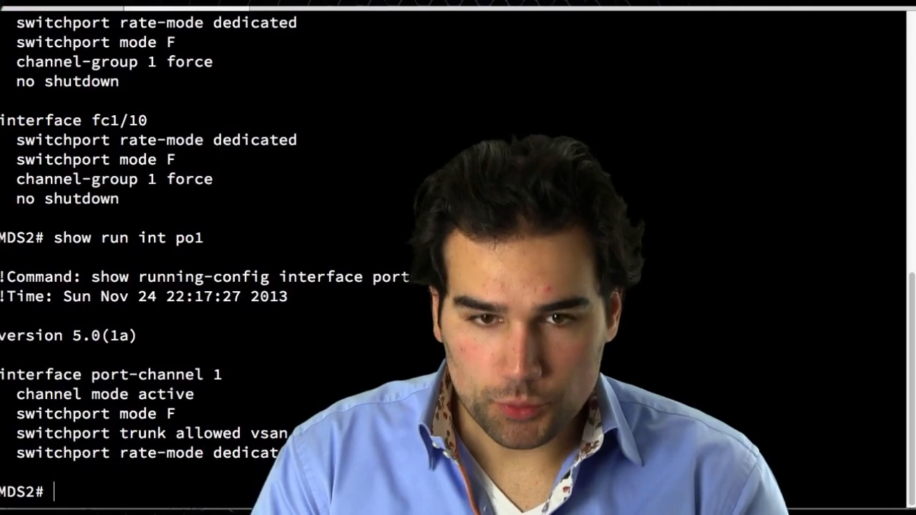
- Display the status of interface port-channel 1 on the MDS2 switch and review its trunk VSANs
type("show int po")
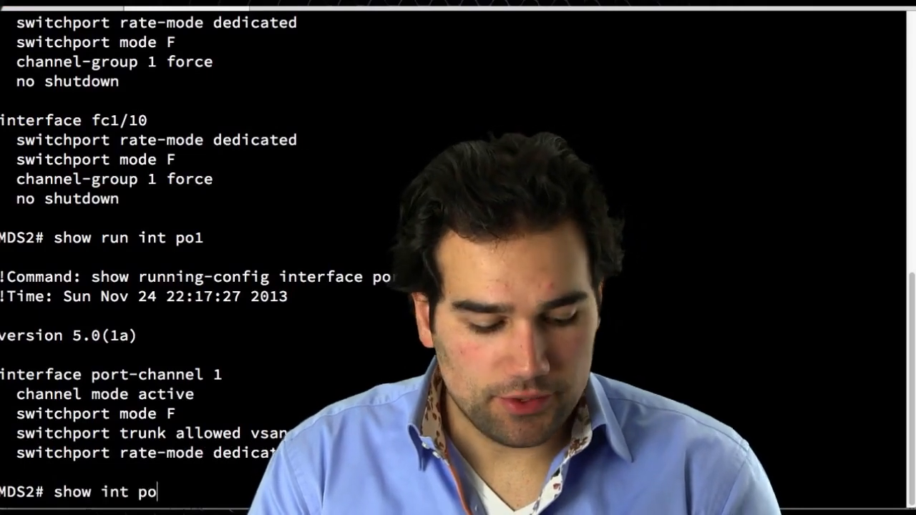
type("12")
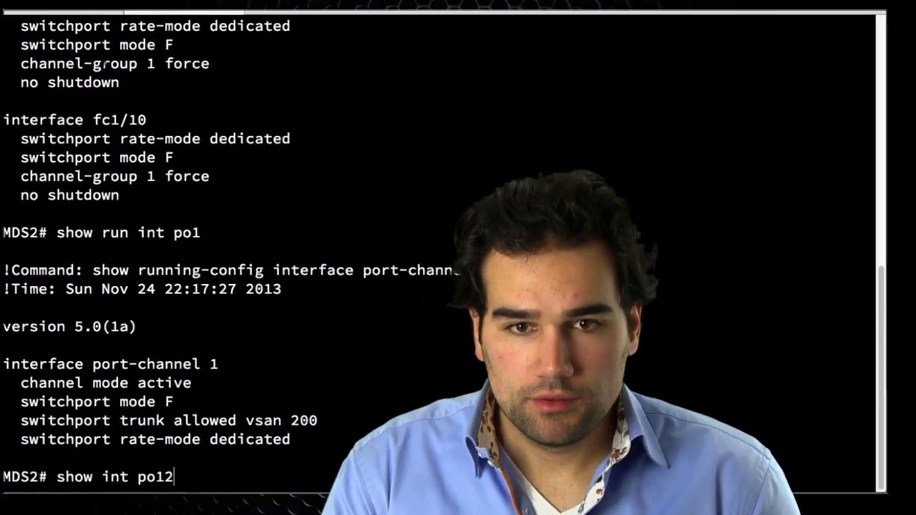
key("Return")
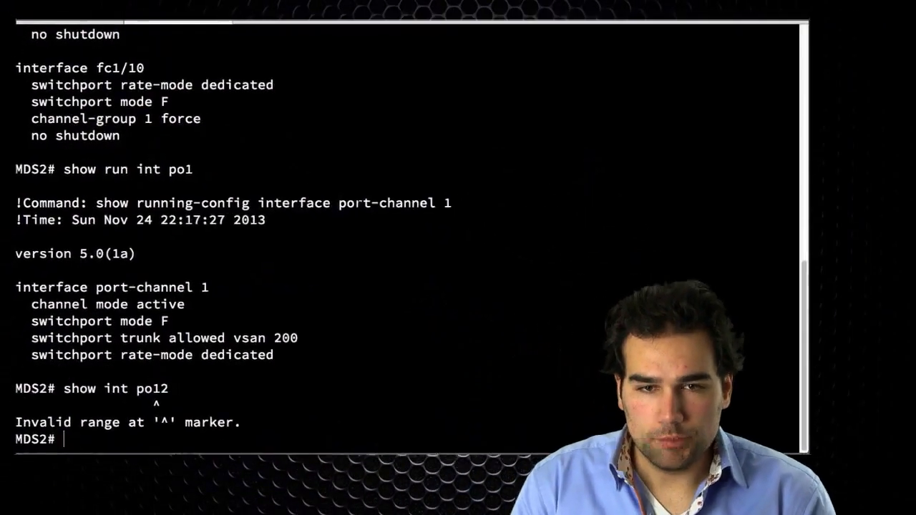
type("sh int po1")
key("Return")
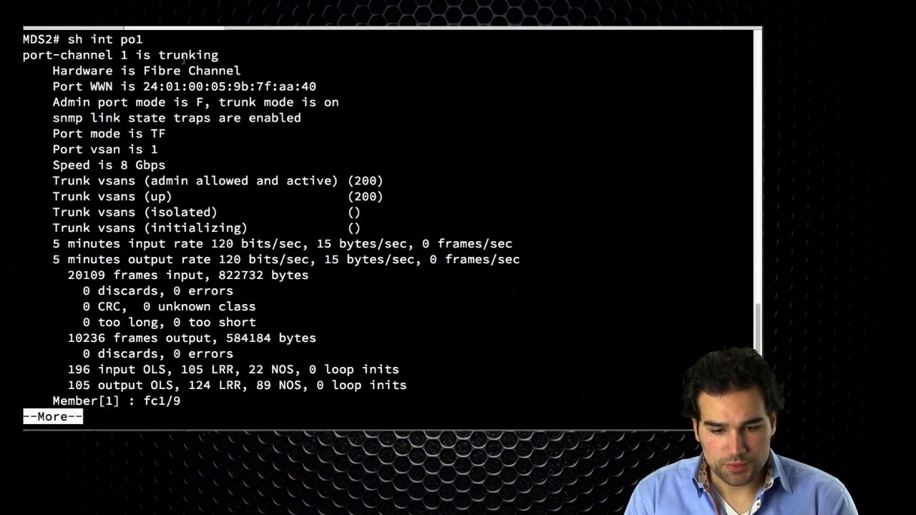
left_click_drag(135, 55, 276, 60)
left_click(276, 61)
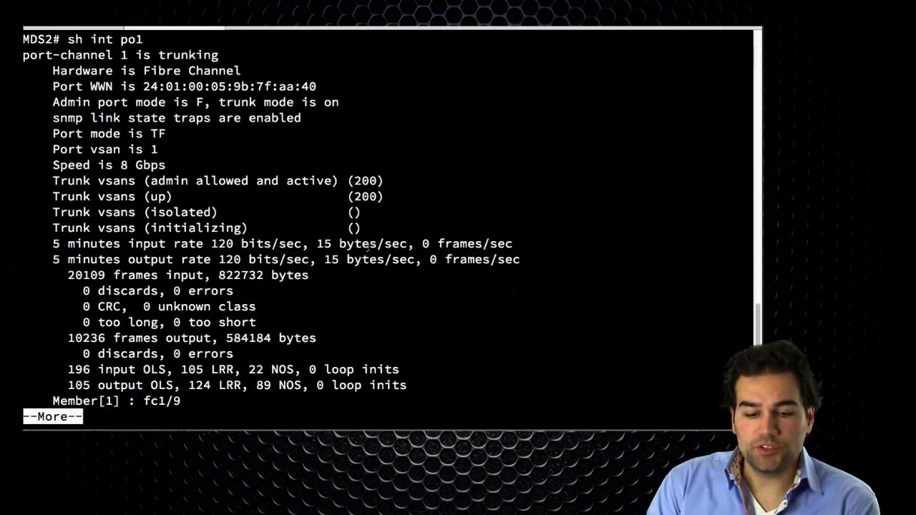
left_click_drag(391, 183, 149, 177)
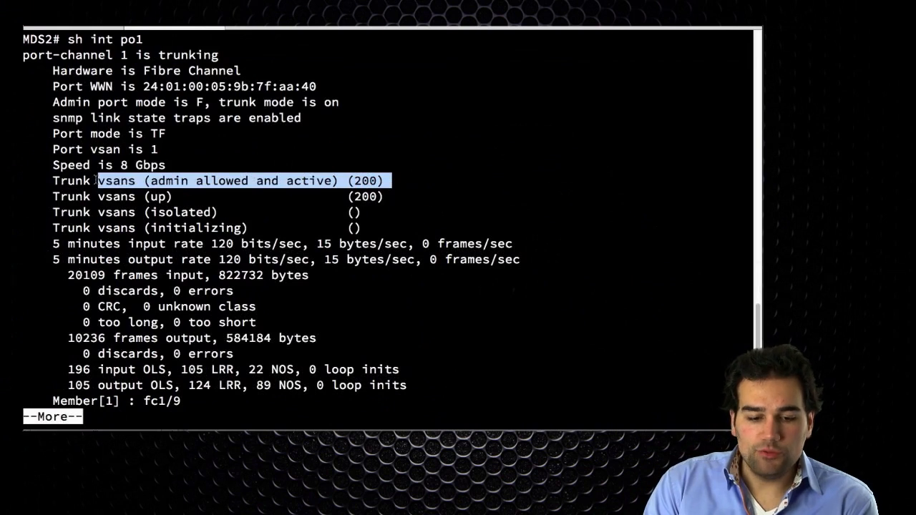
left_click(55, 195)
left_click_drag(408, 199, 413, 198)
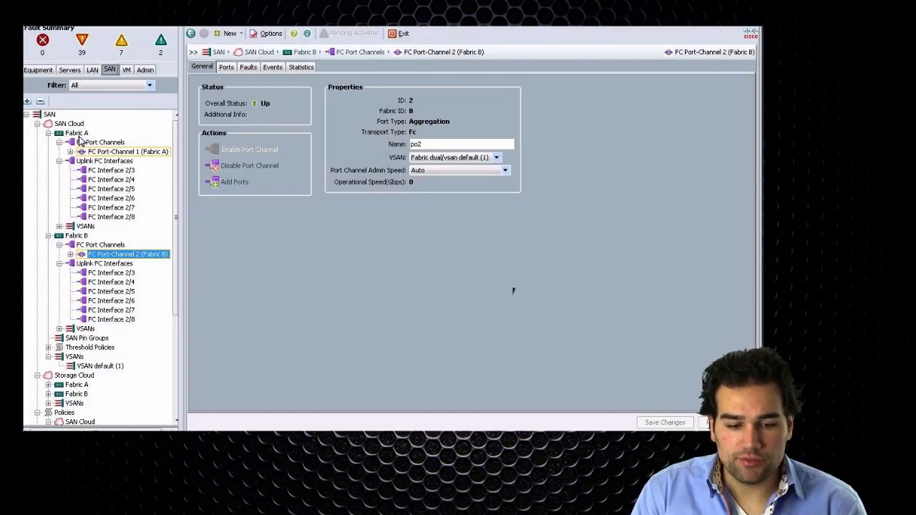
- List the FLOGI database on MDS2 and inspect the port-channel 1 login entry
left_click(77, 134)
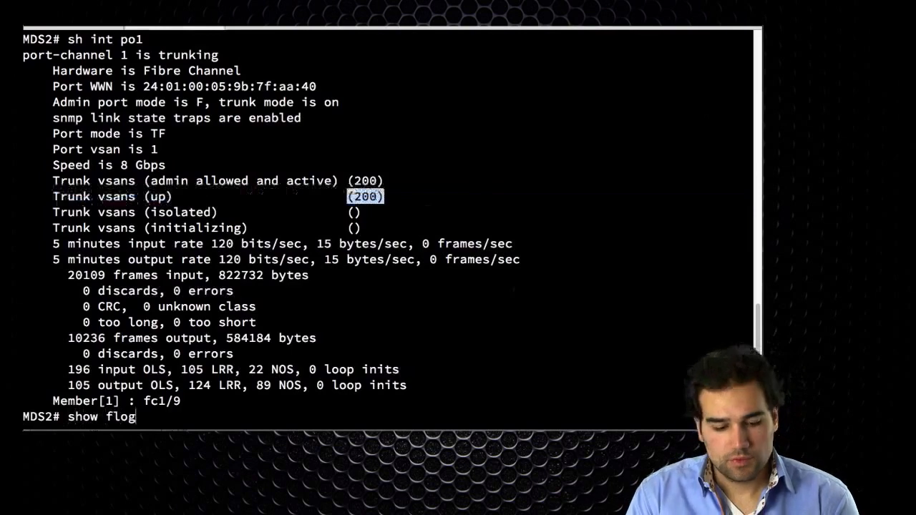
key("Return")
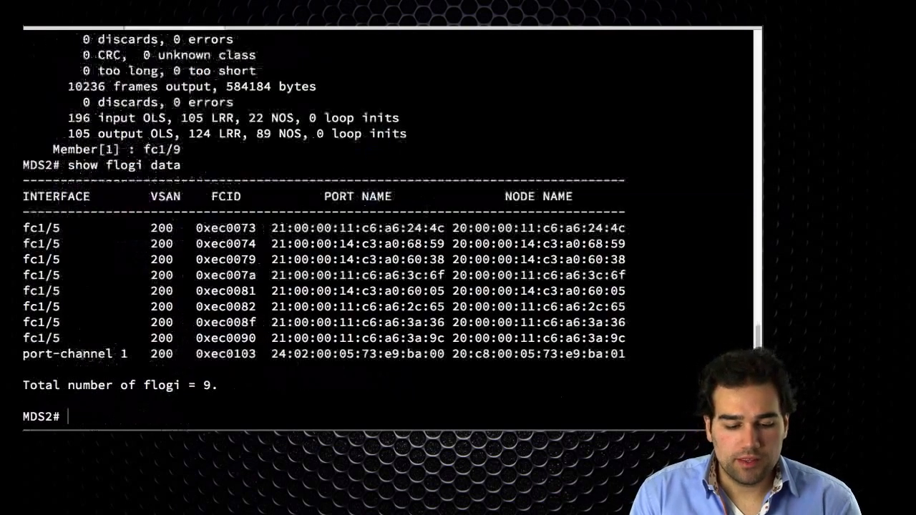
left_click_drag(37, 354, 619, 354)
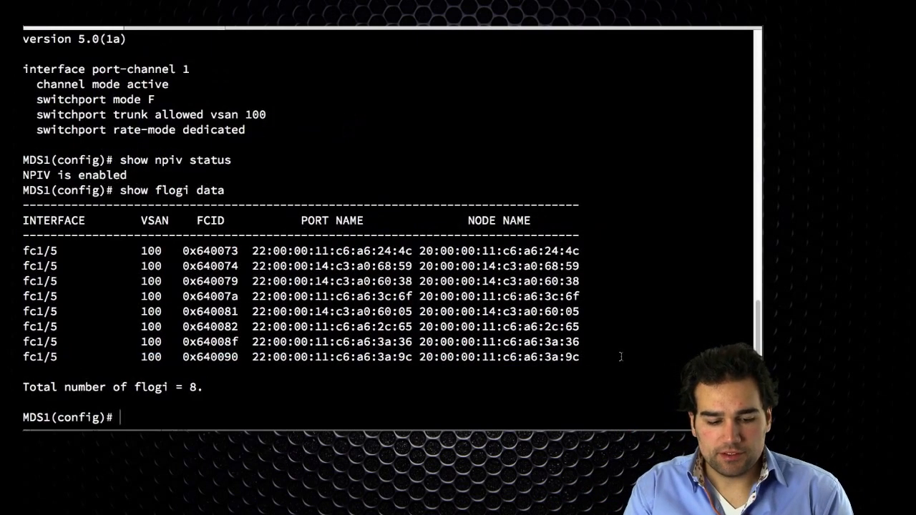
- Display the status of interface port-channel 1 on the MDS1 switch, then quit the paged output
type("show int p")
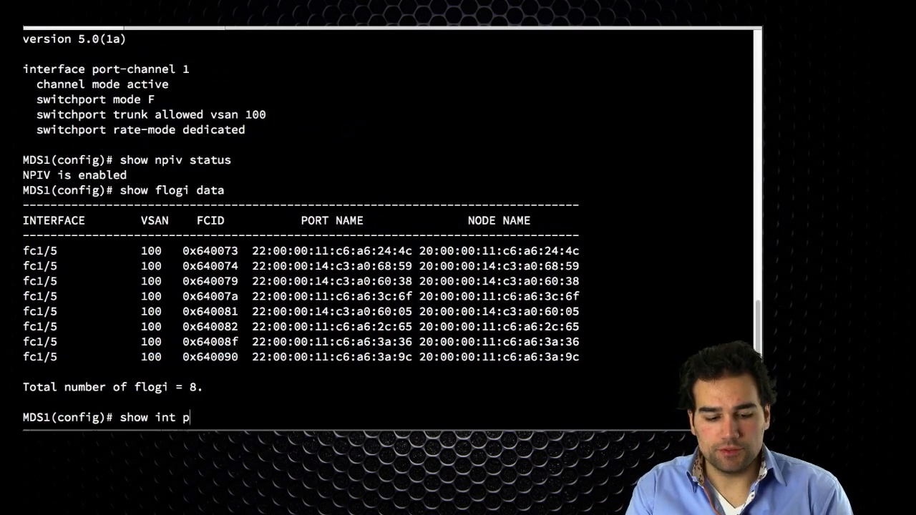
type("o1")
key("Return")
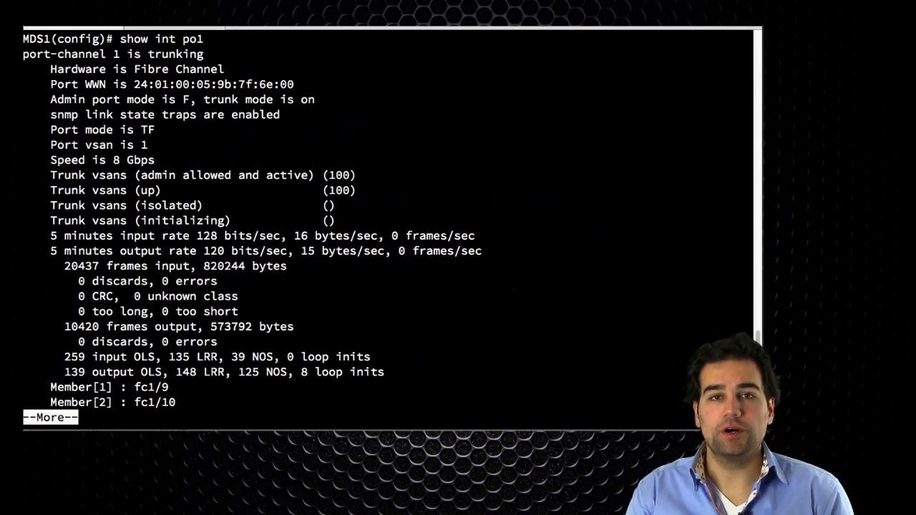
double_click(339, 190)
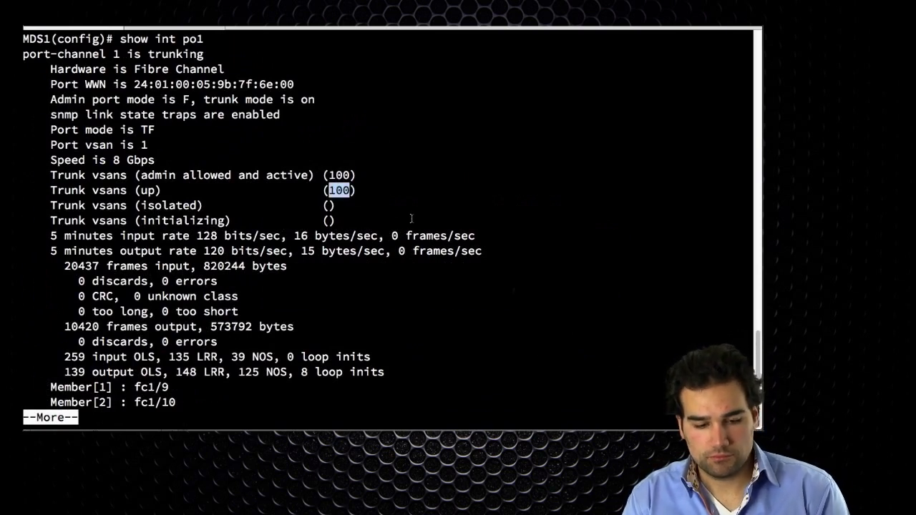
type("qshow flogi data")
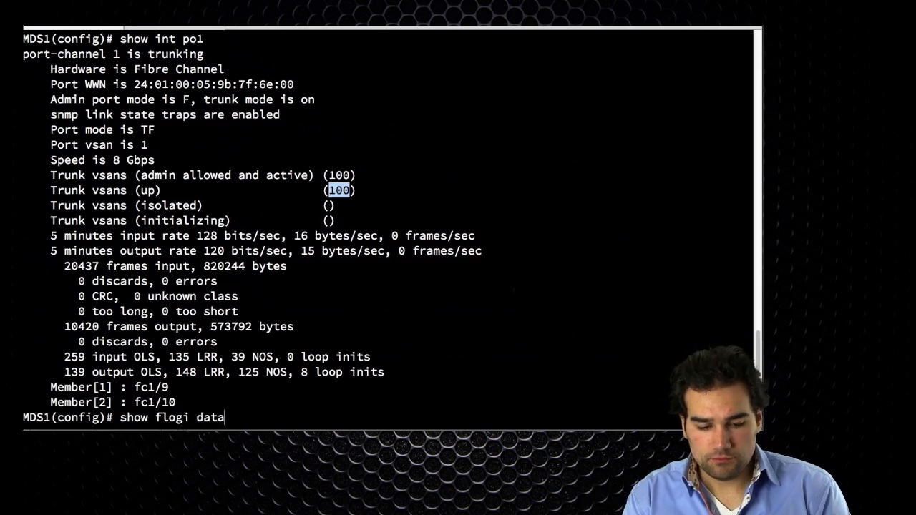
- List the FLOGI database on MDS1 and inspect the port-channel 1 login entry
key("Return")
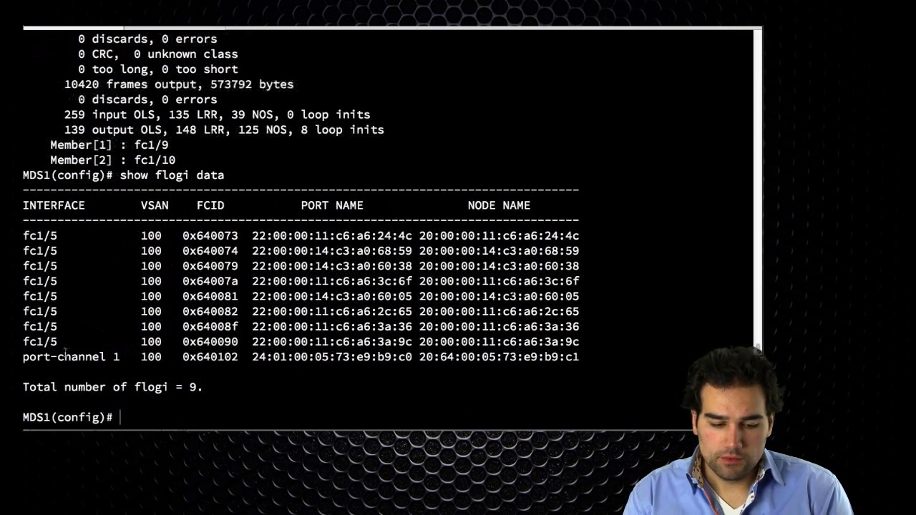
left_click_drag(58, 357, 147, 357)
left_click_drag(281, 356, 566, 356)
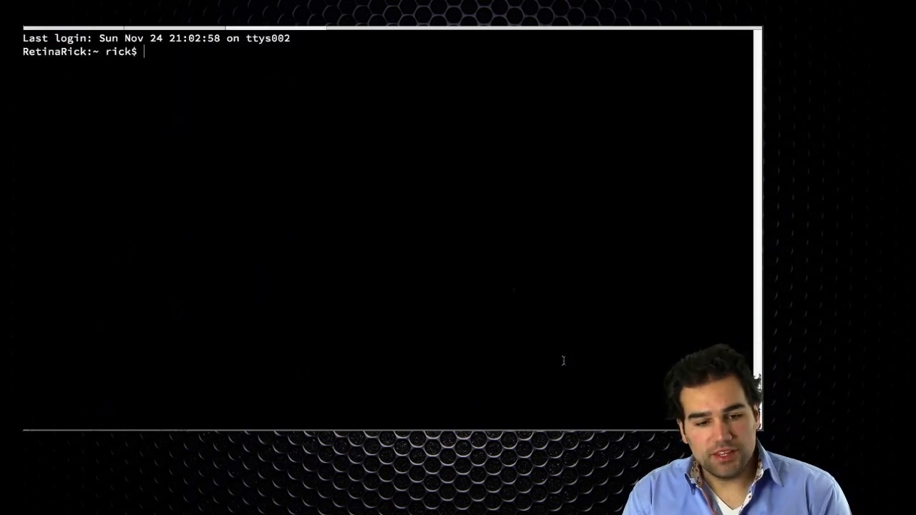
type("vi .ssh/known_hosts")
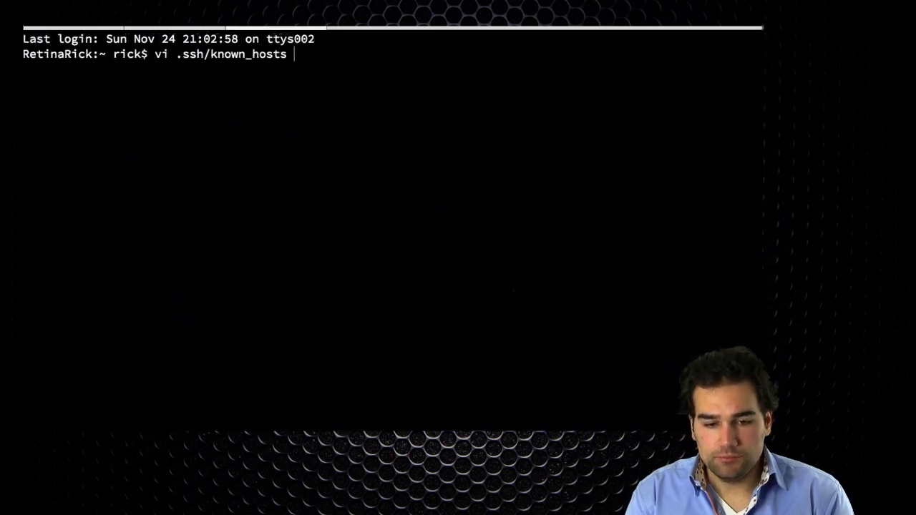
key("super+plus")
key("super+plus")
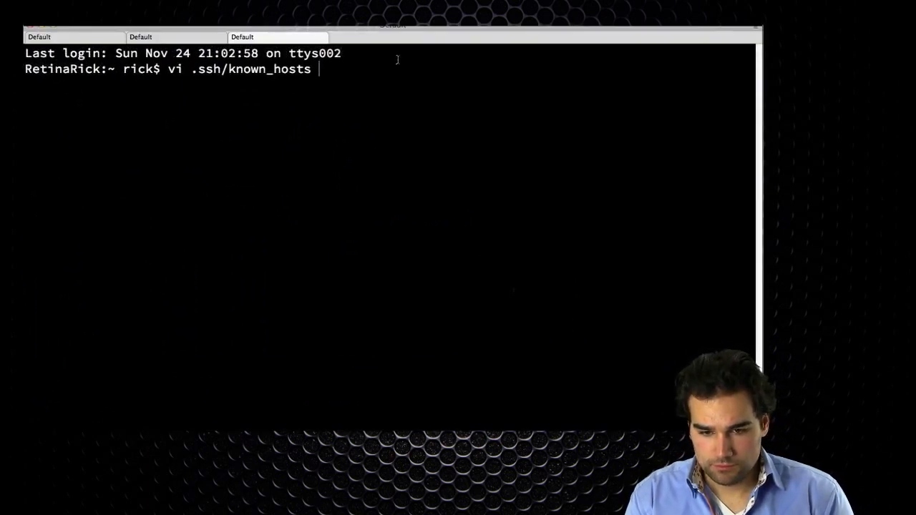
left_click_drag(400, 27, 400, 16)
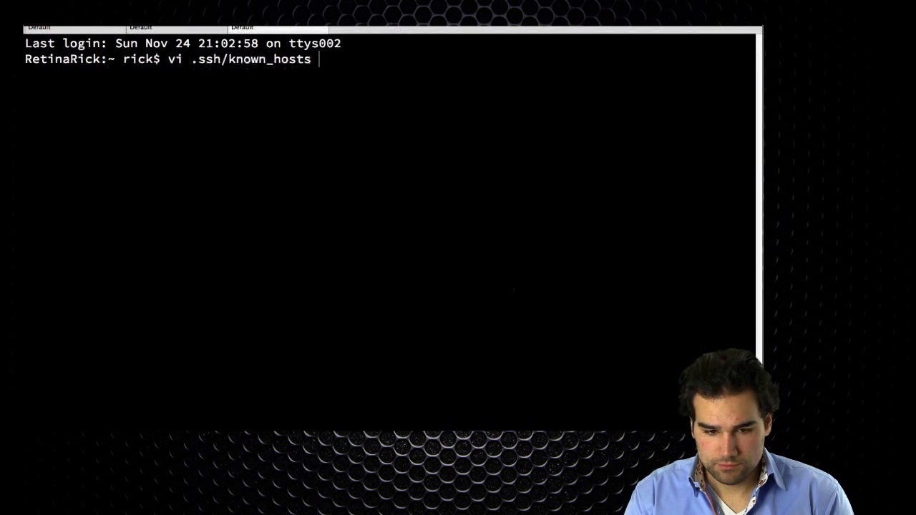
key("BackSpace")
key("BackSpace")
key("BackSpace")
key("BackSpace")
key("BackSpace")
key("BackSpace")
key("BackSpace")
key("BackSpace")
key("BackSpace")
key("BackSpace")
key("BackSpace")
key("BackSpace")
key("BackSpace")
key("BackSpace")
key("BackSpace")
key("BackSpace")
key("BackSpace")
key("BackSpace")
key("BackSpace")
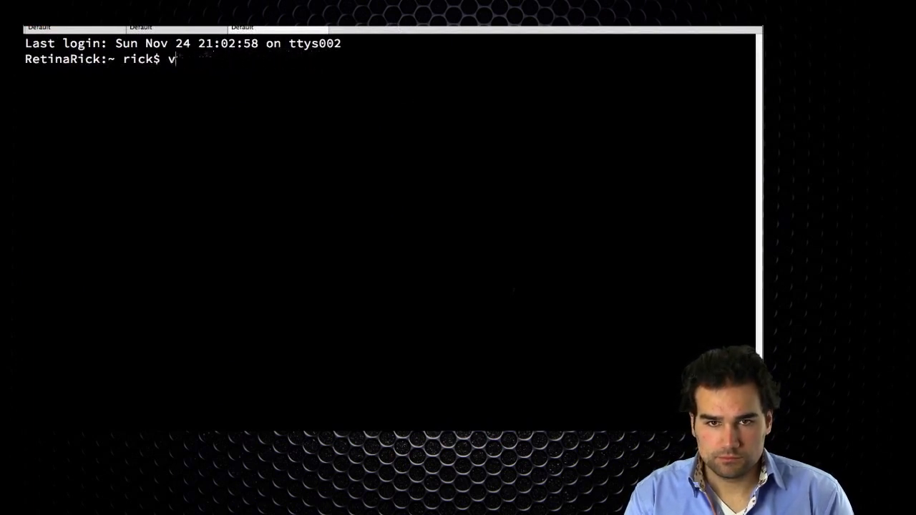
key("BackSpace")
- Open an SSH session as admin to the fabric interconnect at 10.10.210.82, accepting the host key and entering the account password
type("ssh admin@10.1")
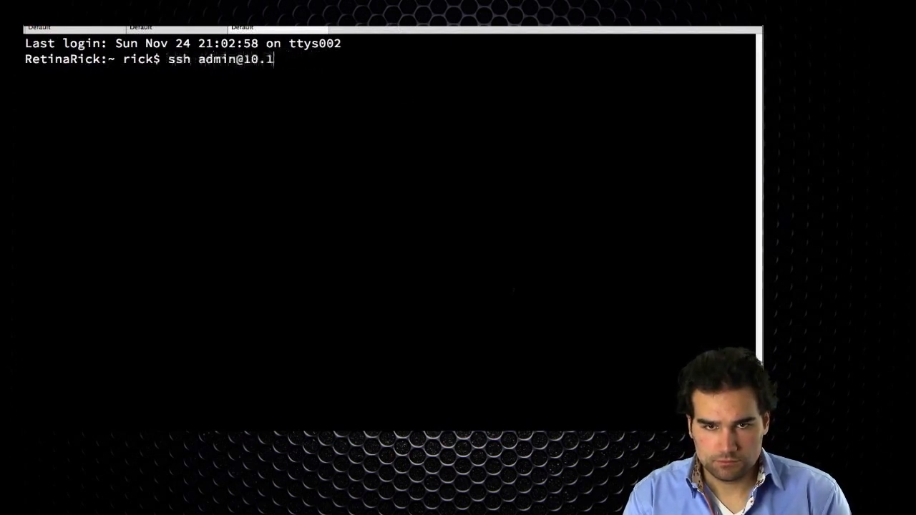
type("0.210.82")
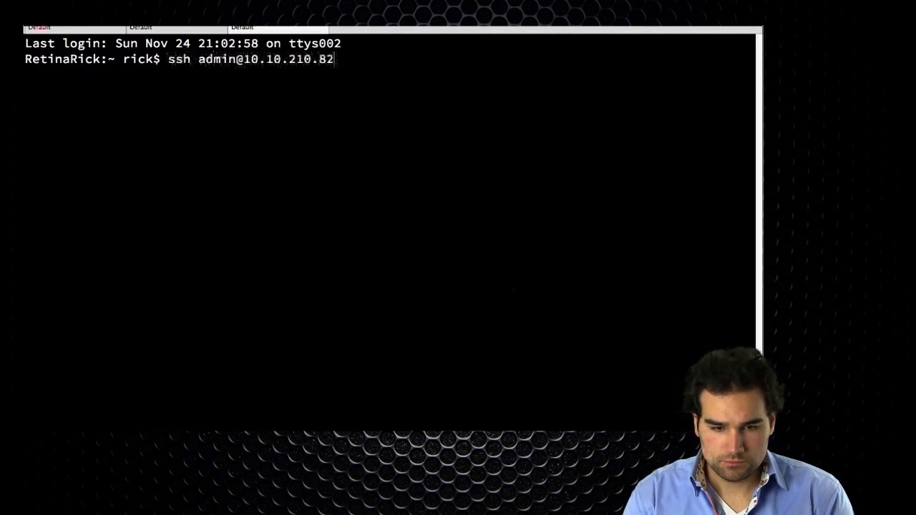
key("Return")
type("yes")
key("Return")
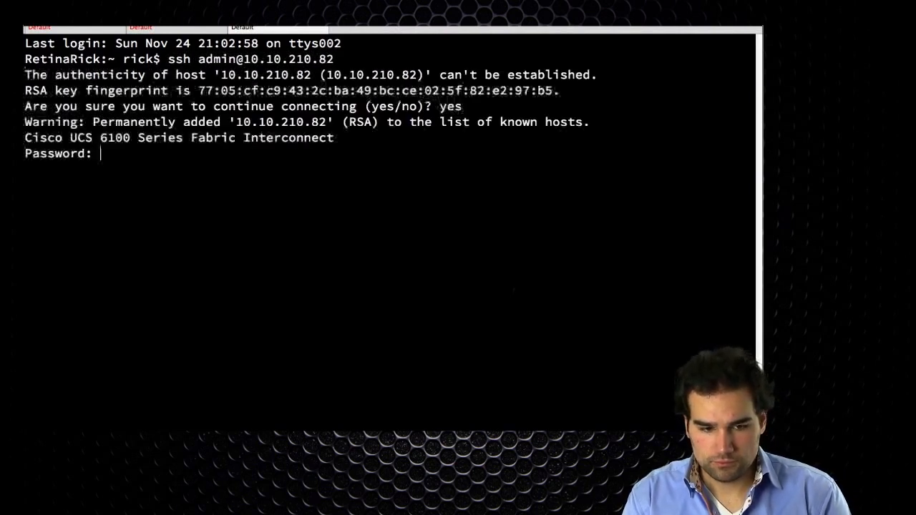
key("Return")
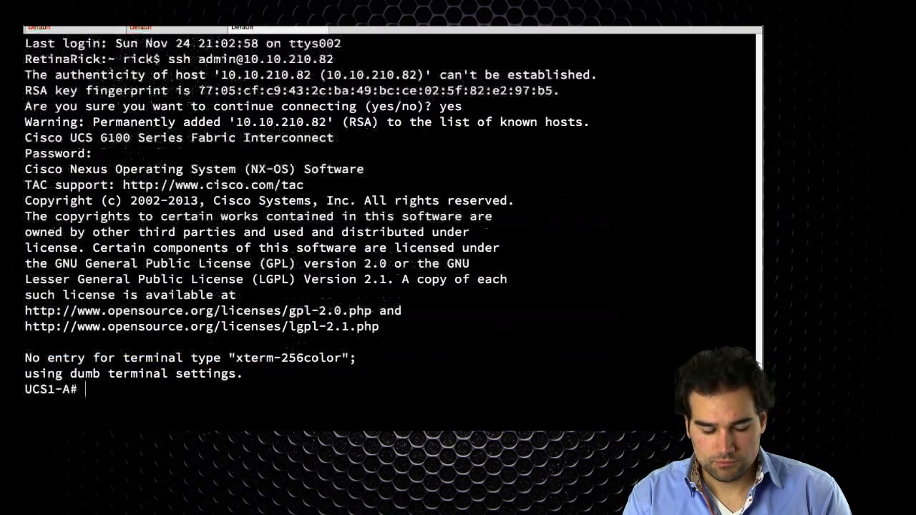
key("Return")
key("Return")
- Connect to the NX-OS shell of fabric interconnect A
type("connect nox")
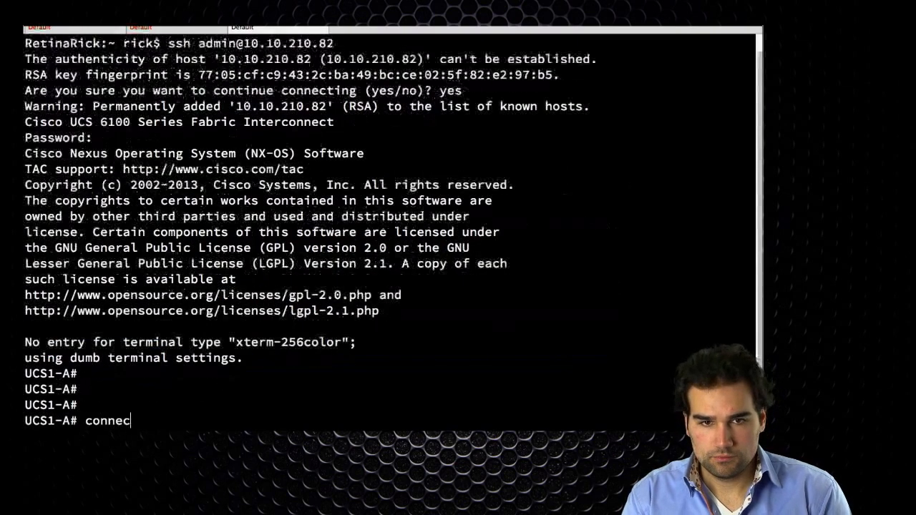
key("BackSpace")
key("BackSpace")
key("BackSpace")
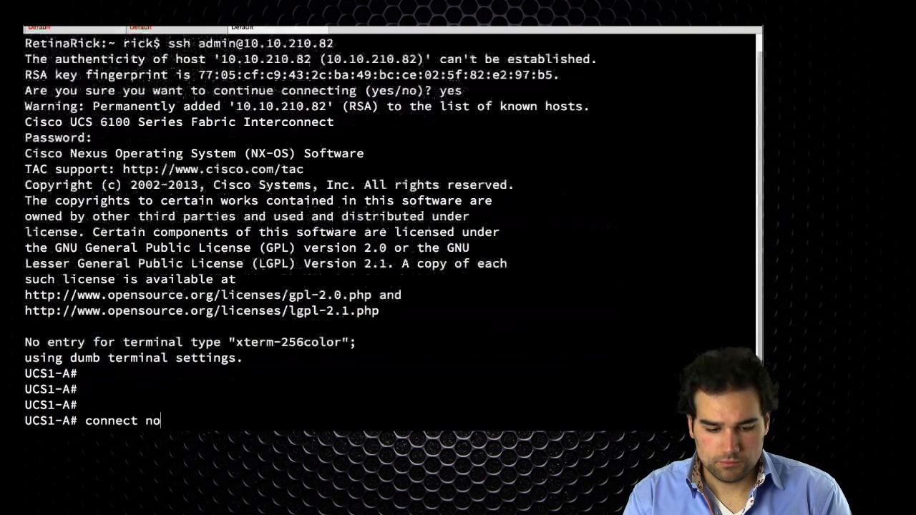
type("xos a")
key("Return")
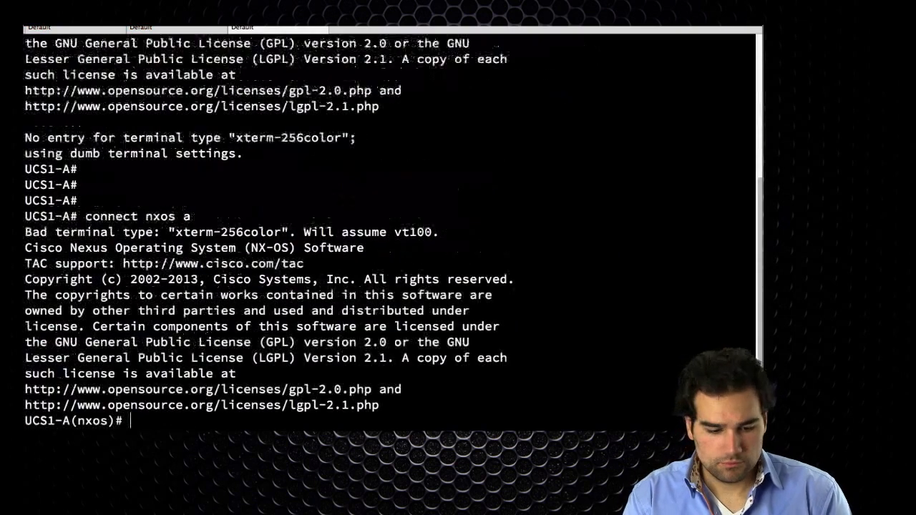
- Display interface san-port-channel 1 on fabric interconnect A and page through its trunk VSAN and member details
type("show int po1")
key("Return")
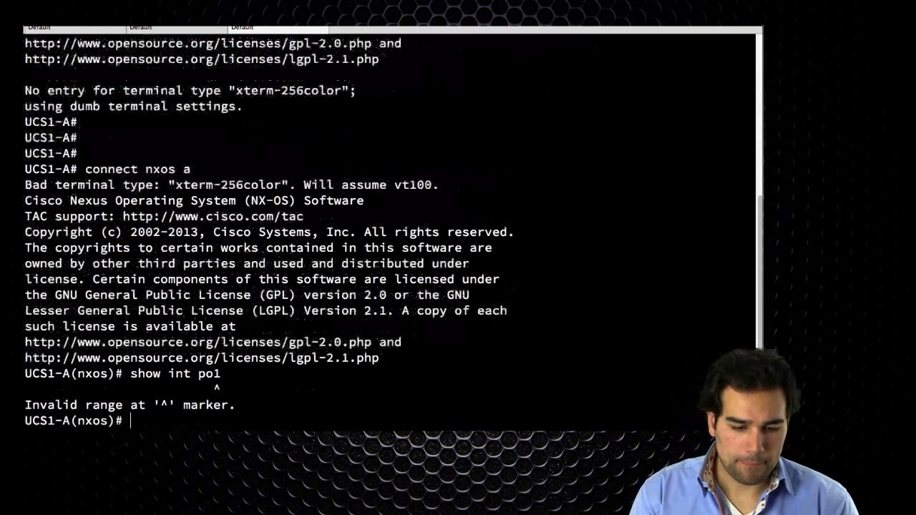
key("Up")
key("BackSpace")
key("BackSpace")
key("BackSpace")
key("BackSpace")
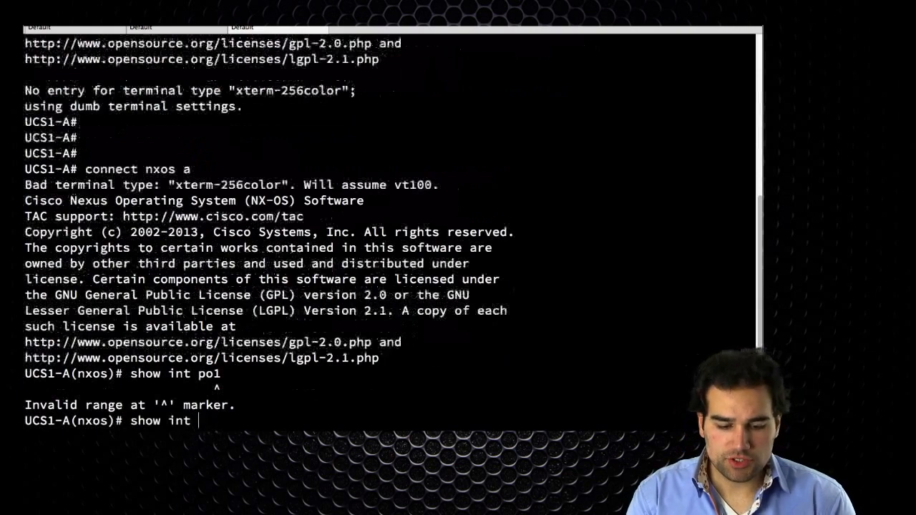
type("san-port-channel 1")
key("Return")
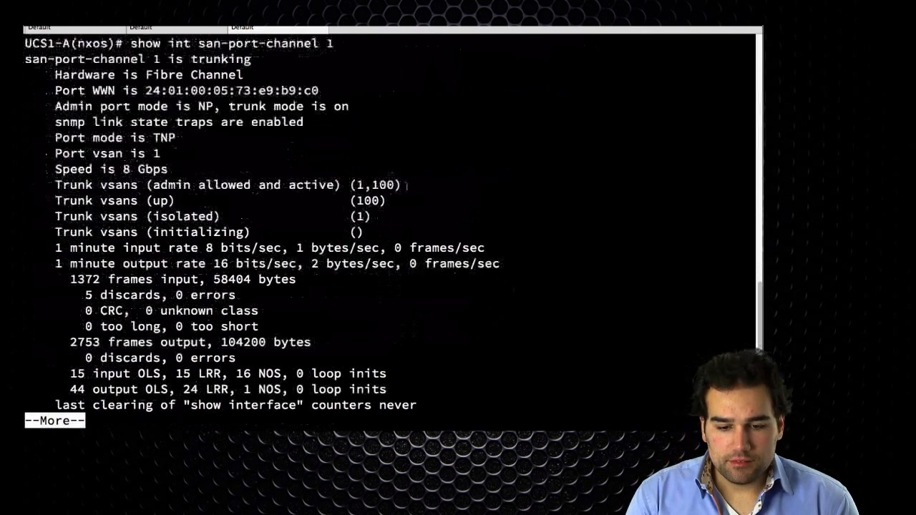
left_click_drag(357, 184, 373, 185)
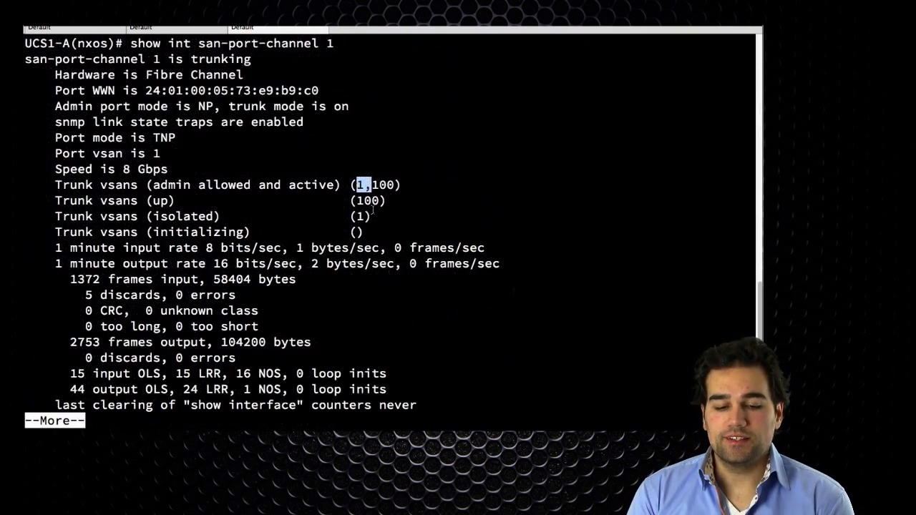
left_click_drag(387, 218, 55, 215)
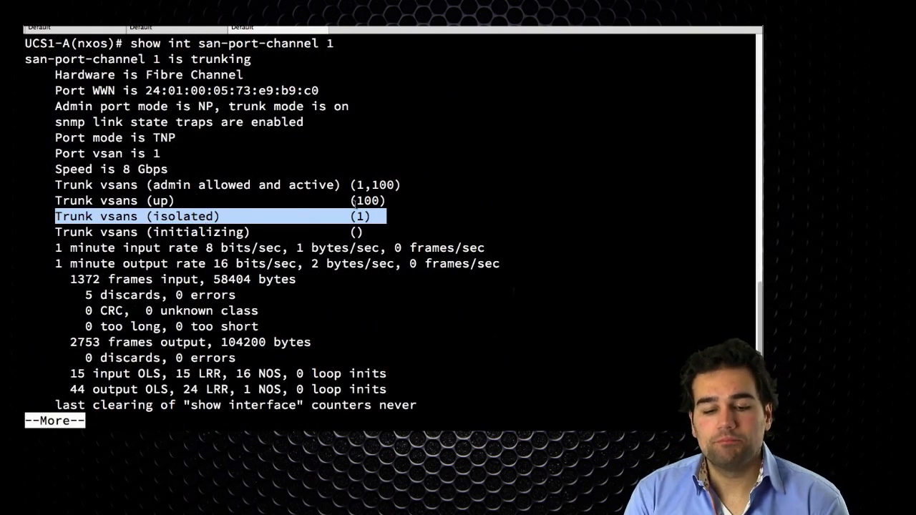
left_click_drag(356, 203, 379, 202)
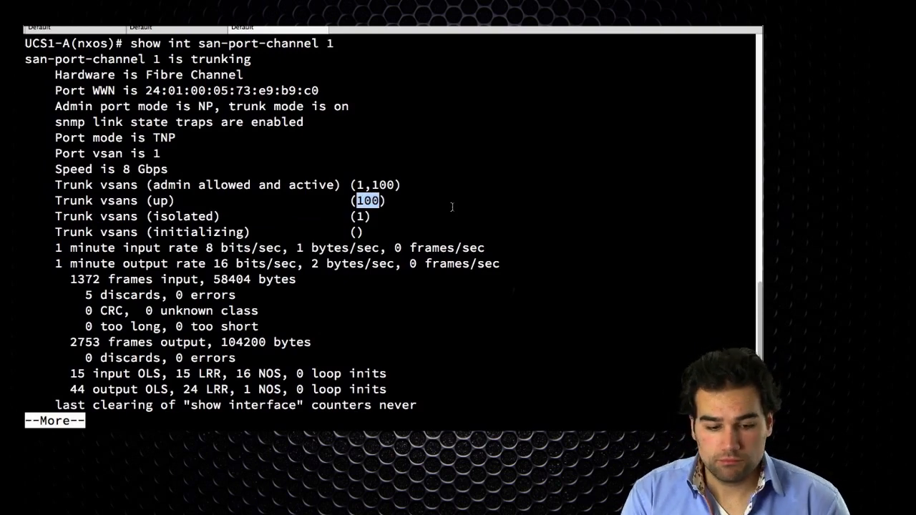
key("space")
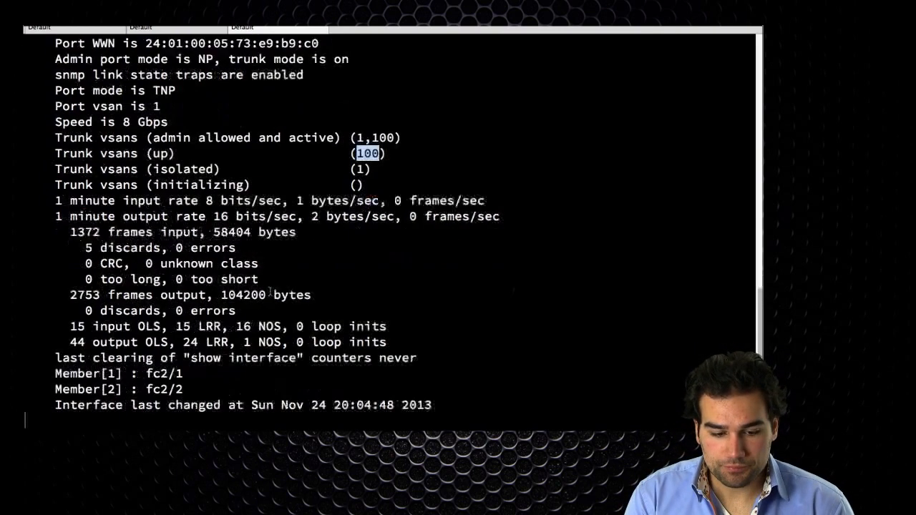
- Display the SAN port-channel database on fabric interconnect A and review its member ports
left_click_drag(187, 360, 123, 341)
left_click(215, 360)
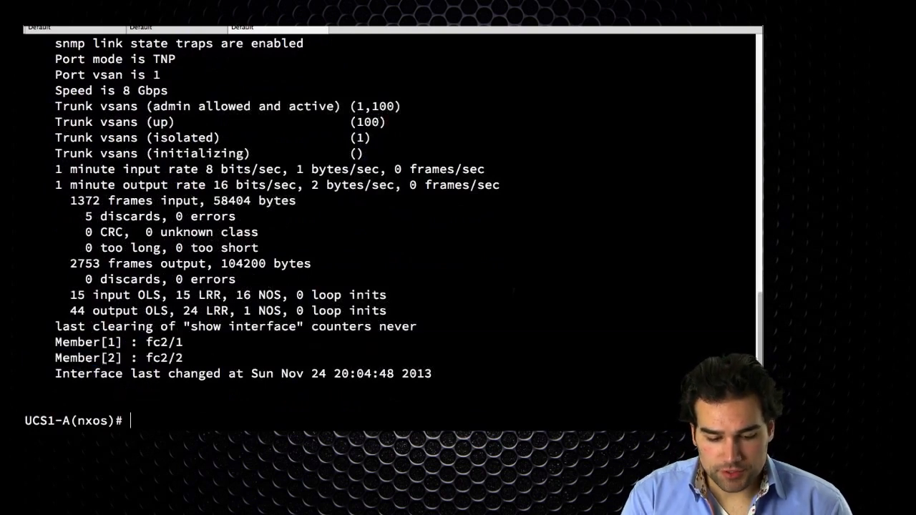
type("show san-port-channel ")
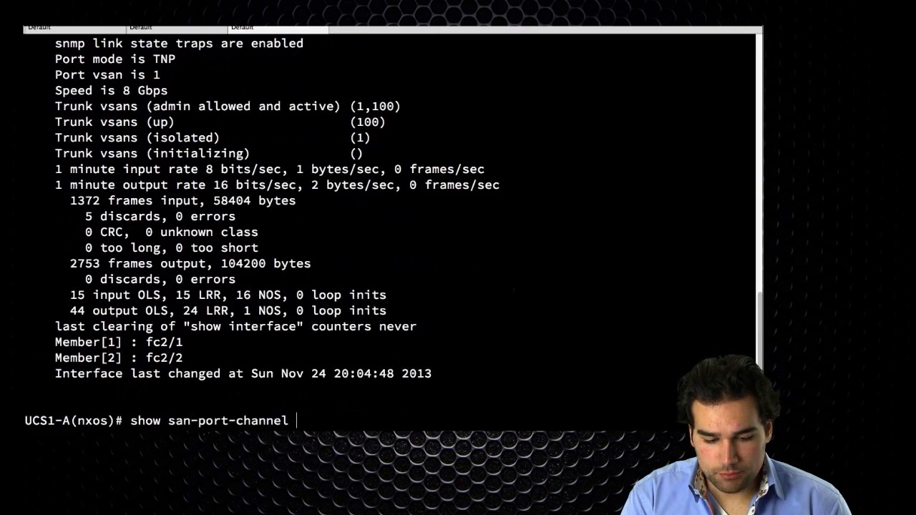
type("data")
key("Return")
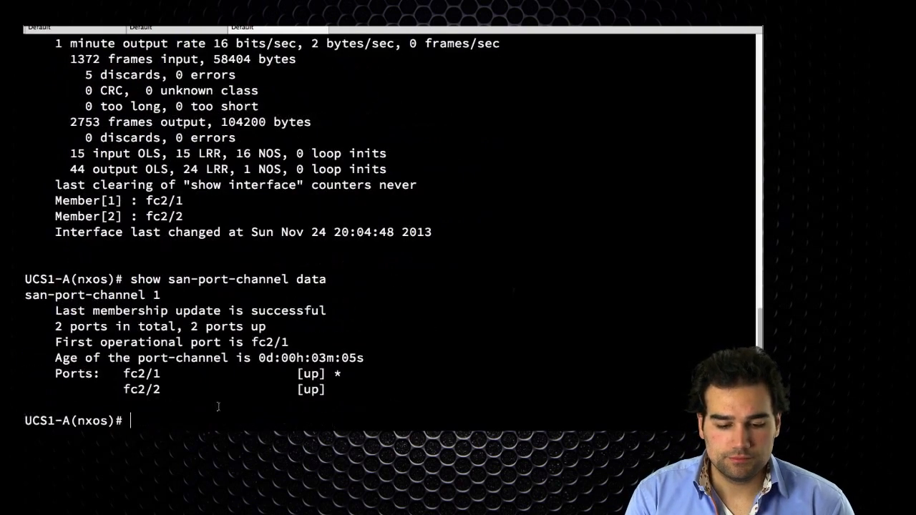
left_click_drag(55, 358, 334, 390)
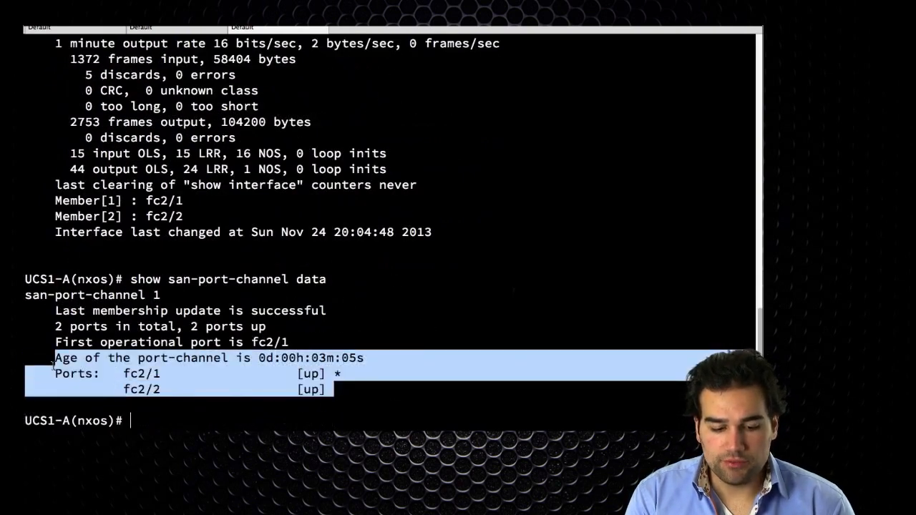
left_click(335, 397)
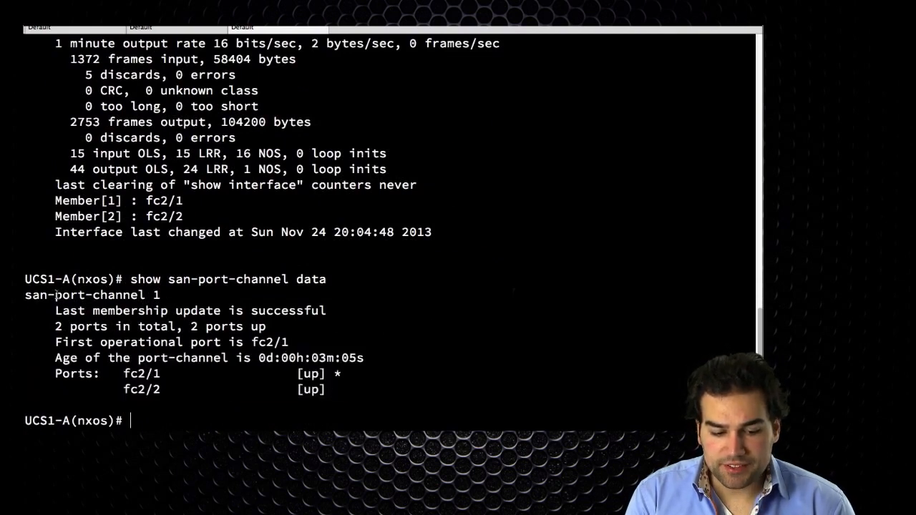
left_click_drag(56, 295, 161, 296)
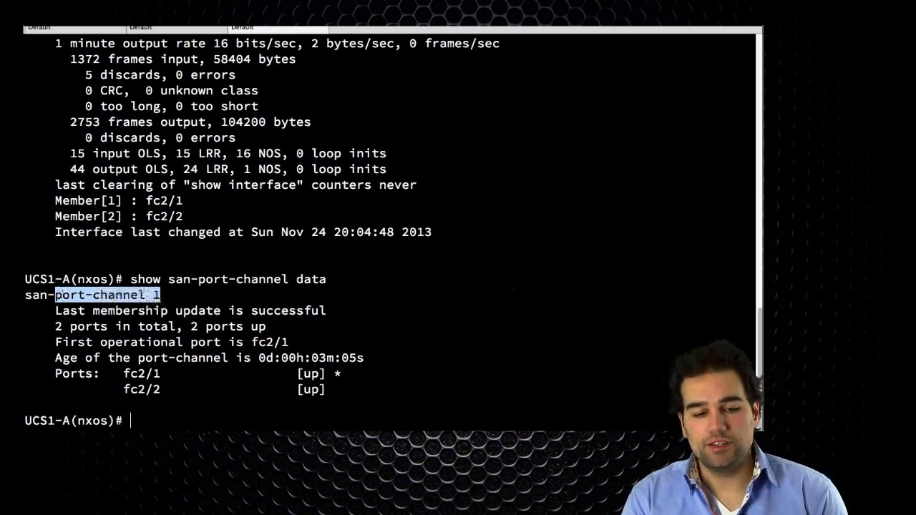
- Compare the port-channel 1 FLOGI entry on MDS1 with san-port-channel 1 on fabric interconnect A
left_click(89, 30)
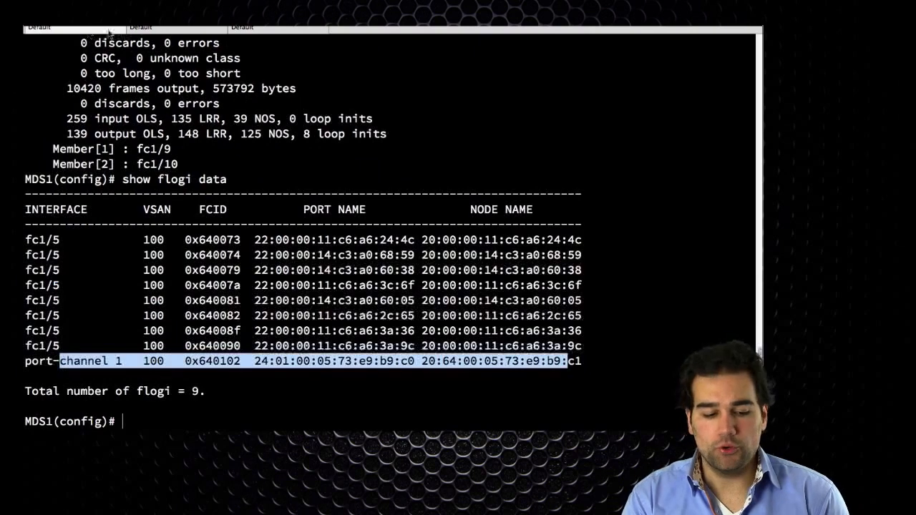
left_click_drag(129, 362, 26, 361)
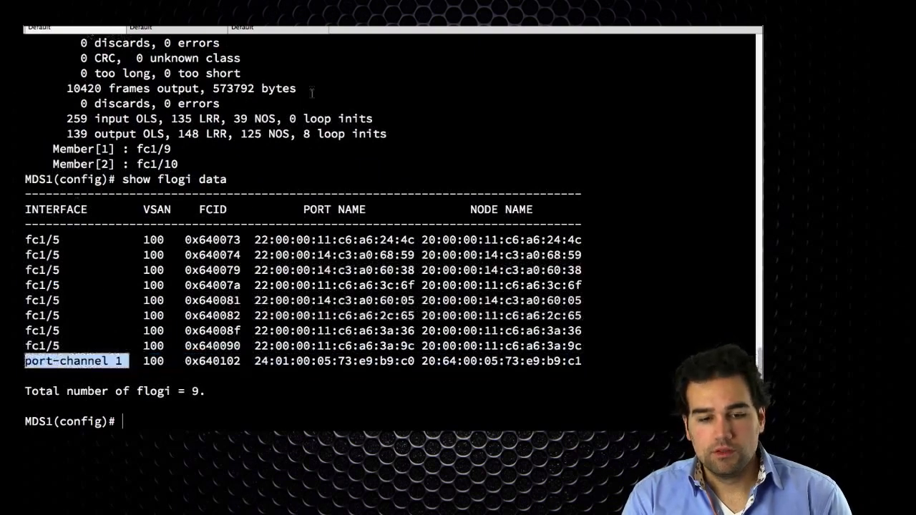
left_click(279, 30)
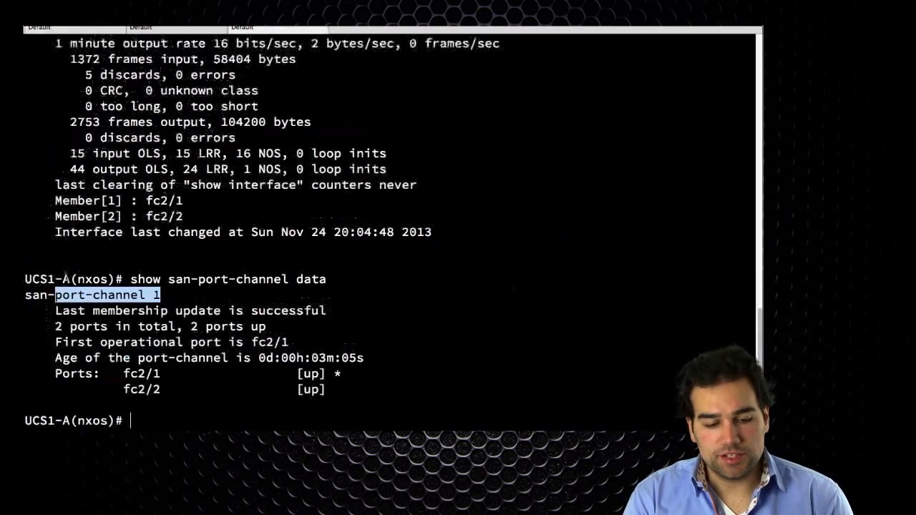
left_click_drag(26, 295, 147, 295)
left_click(359, 305)
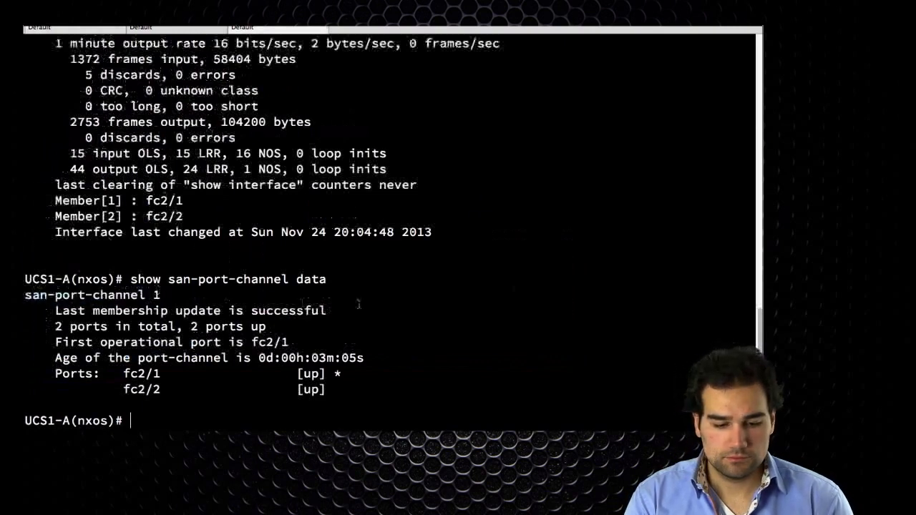
- Display interface san1 on fabric interconnect A and review its admin and operational port modes
type("show int san1")
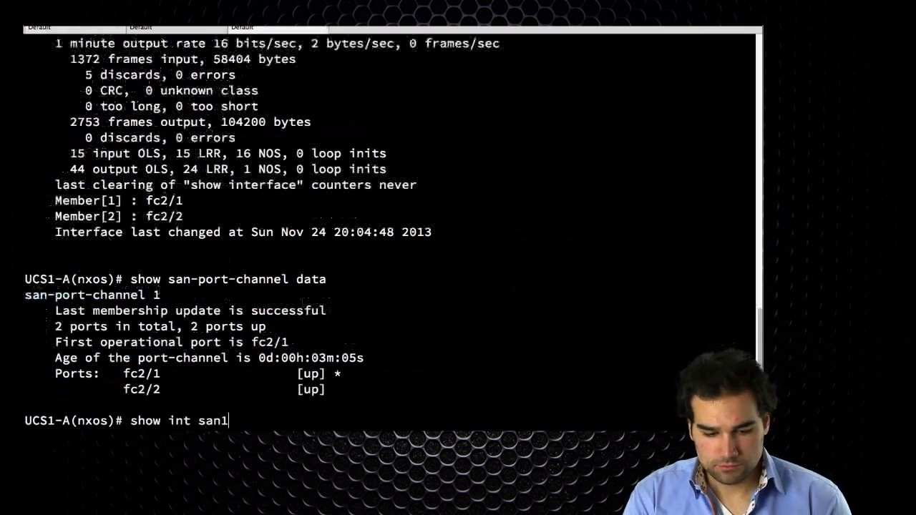
key("Return")
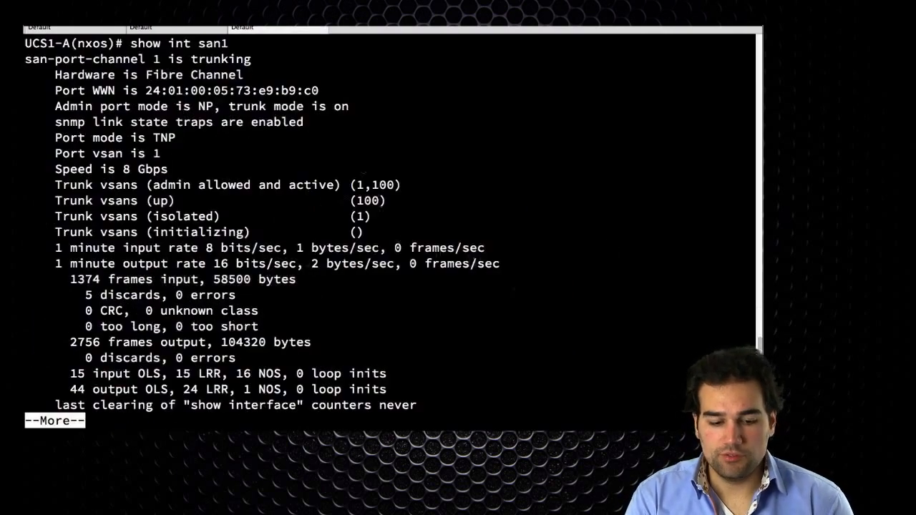
key("q")
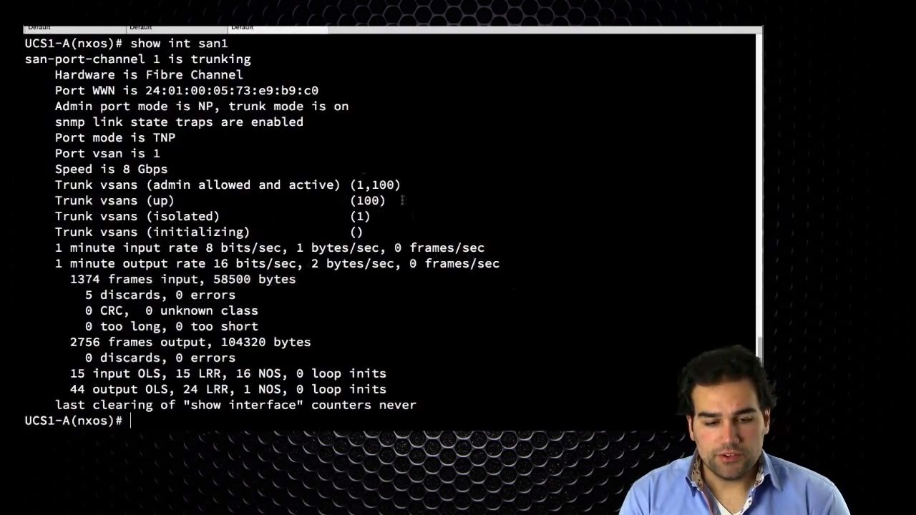
double_click(206, 106)
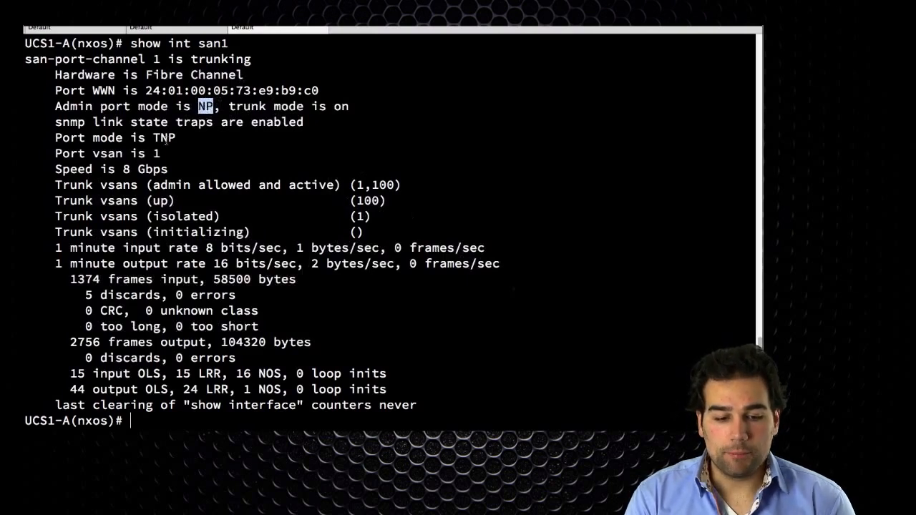
double_click(164, 139)
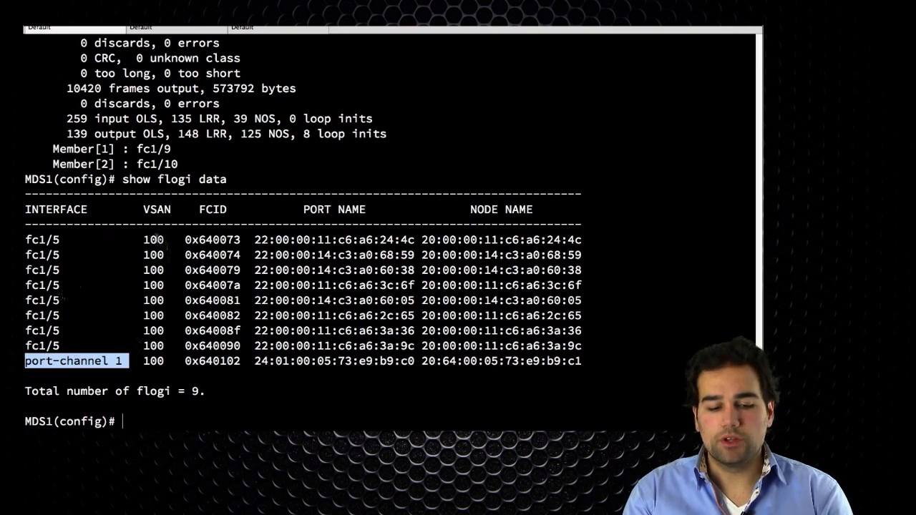
- Compare the VSAN column of the FLOGI databases on MDS1 and MDS2
double_click(155, 241)
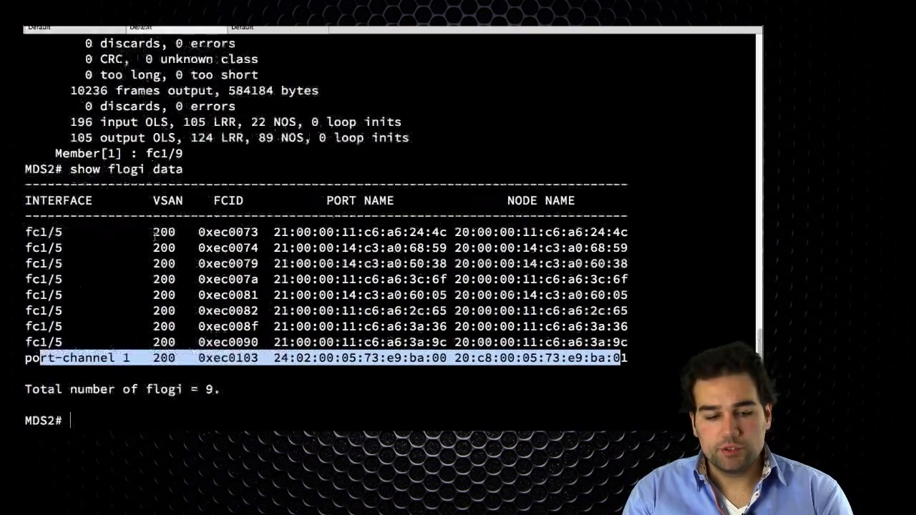
double_click(164, 232)
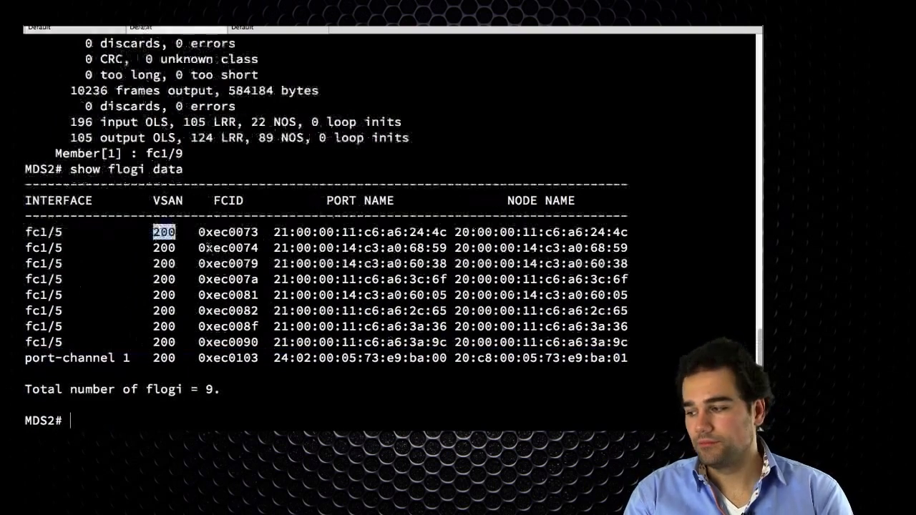
left_click(83, 74)
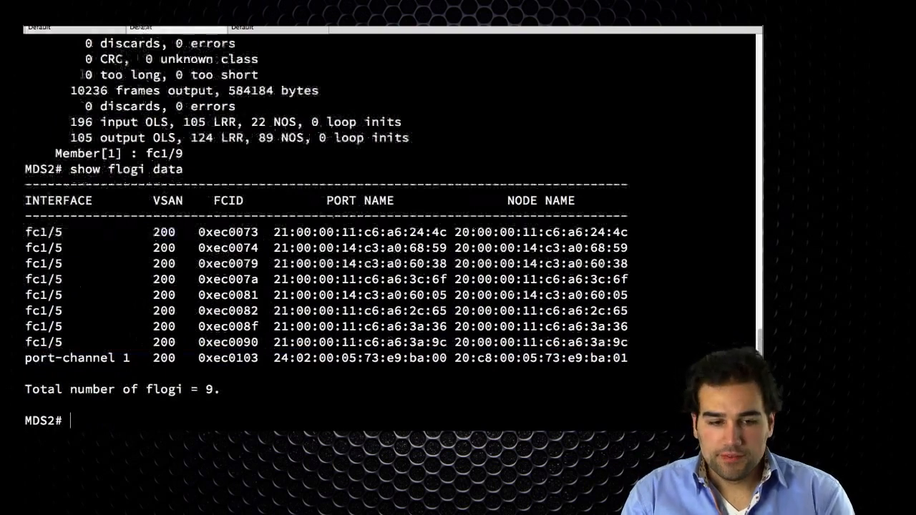
left_click(99, 30)
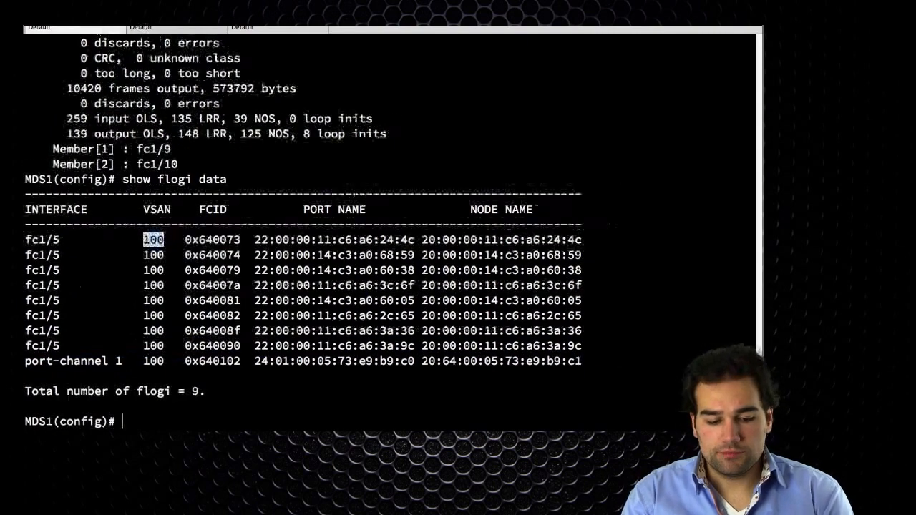
- Display the running configuration of port-channel 1 on MDS1 and MDS2 and compare their allowed trunk VSANs
type("show run int po1")
key("Return")
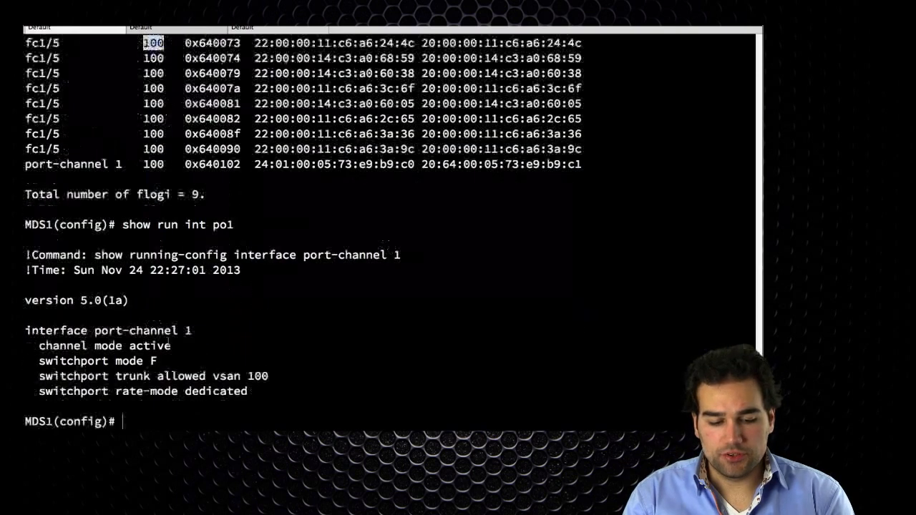
left_click_drag(269, 377, 39, 376)
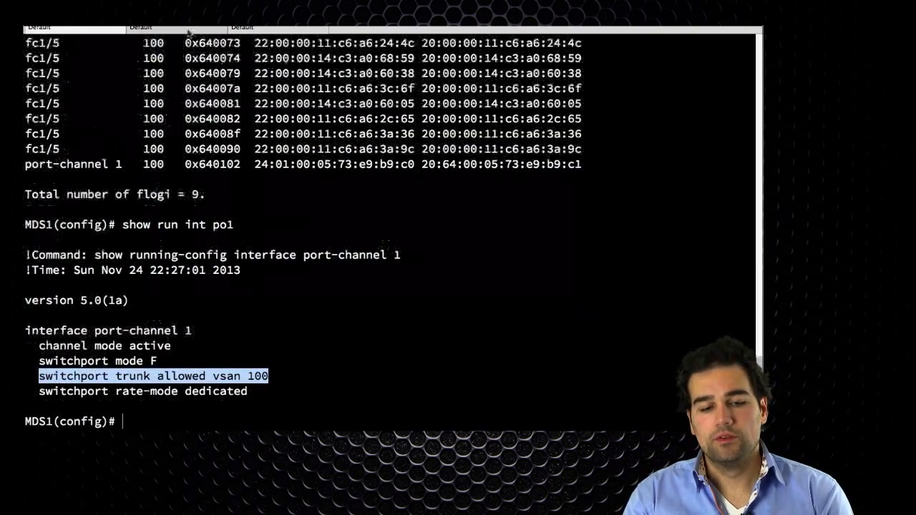
key("ctrl+Tab")
type("show run int po1")
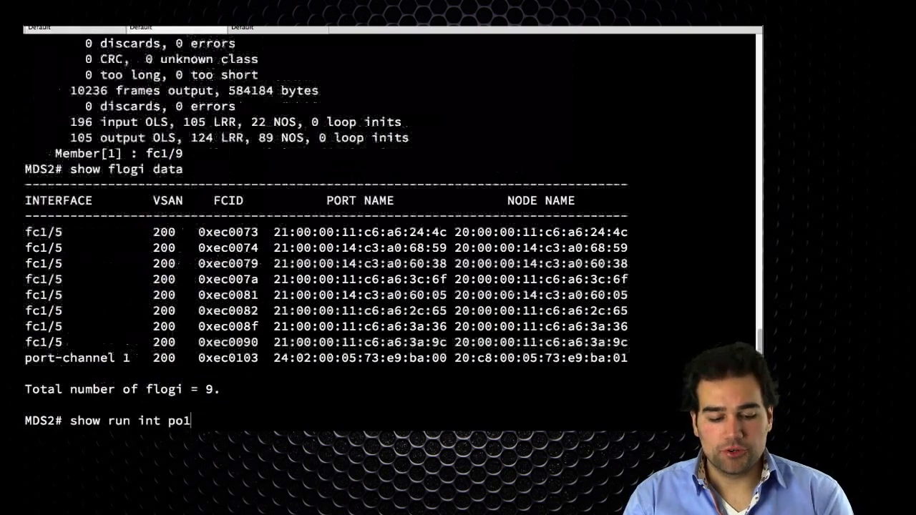
key("Return")
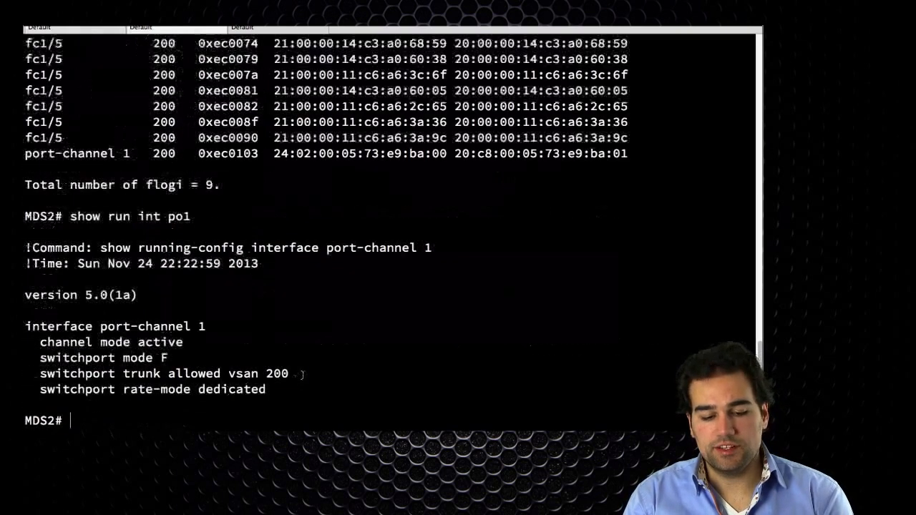
left_click_drag(297, 374, 150, 374)
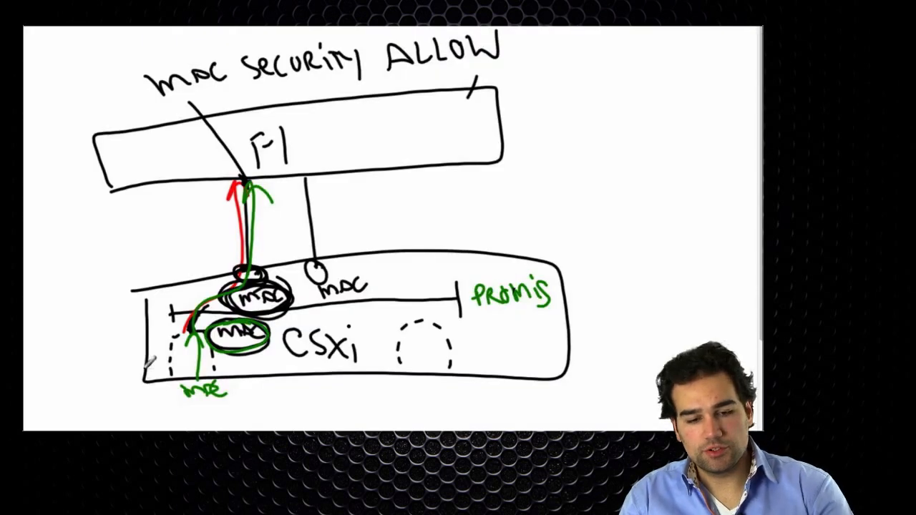
- Clear the whiteboard and sketch two boxes labelled FI A and FI B, adding a box above FI A
key("e")
mouse_move(77, 136)
left_mouse_down()
mouse_move(82, 169)
mouse_move(265, 139)
mouse_move(68, 129)
left_mouse_up()
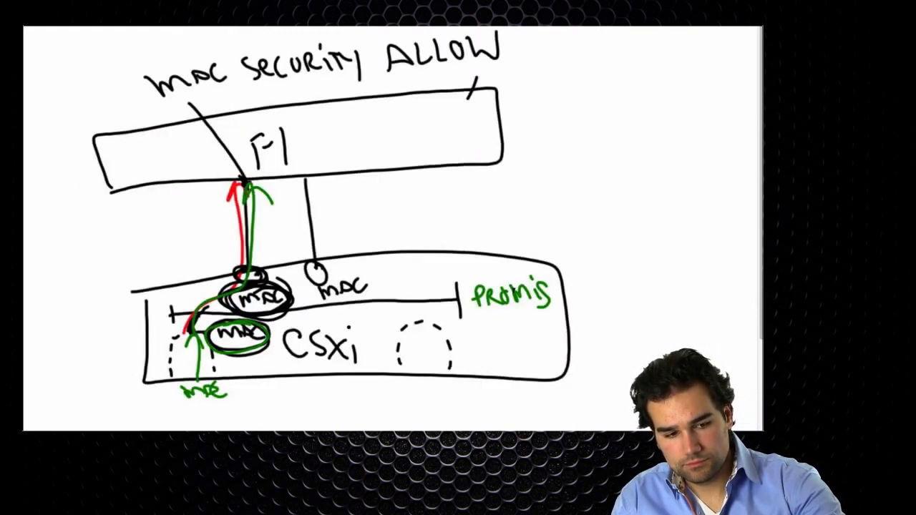
key("e")
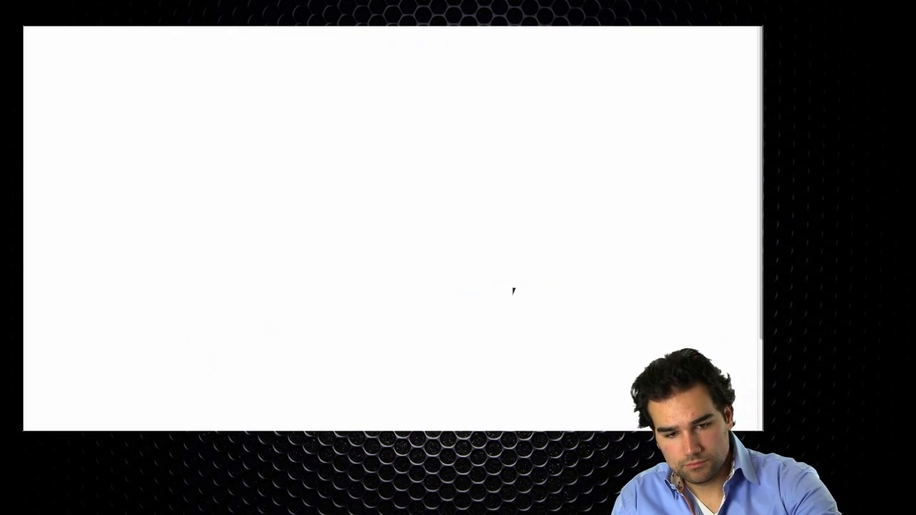
mouse_move(69, 127)
left_mouse_down()
mouse_move(303, 164)
mouse_move(55, 126)
left_mouse_up()
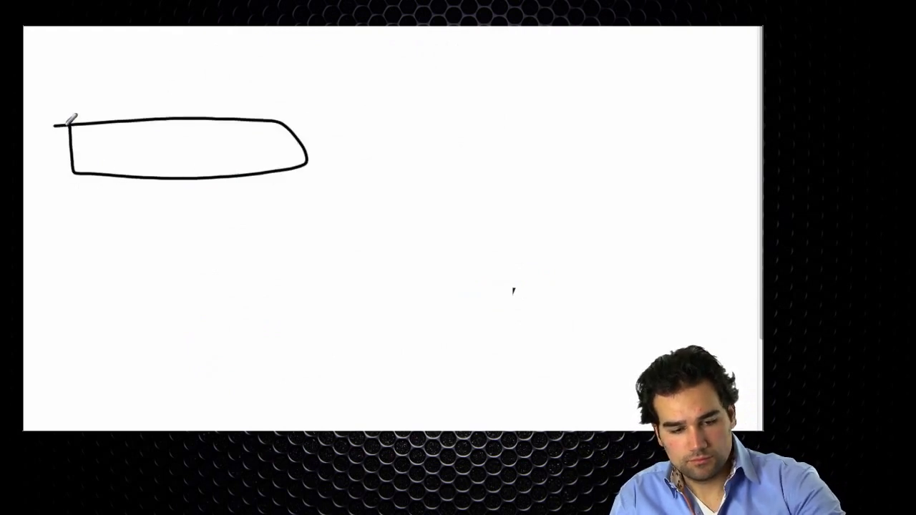
mouse_move(405, 120)
left_mouse_down()
mouse_move(665, 125)
mouse_move(399, 111)
left_mouse_up()
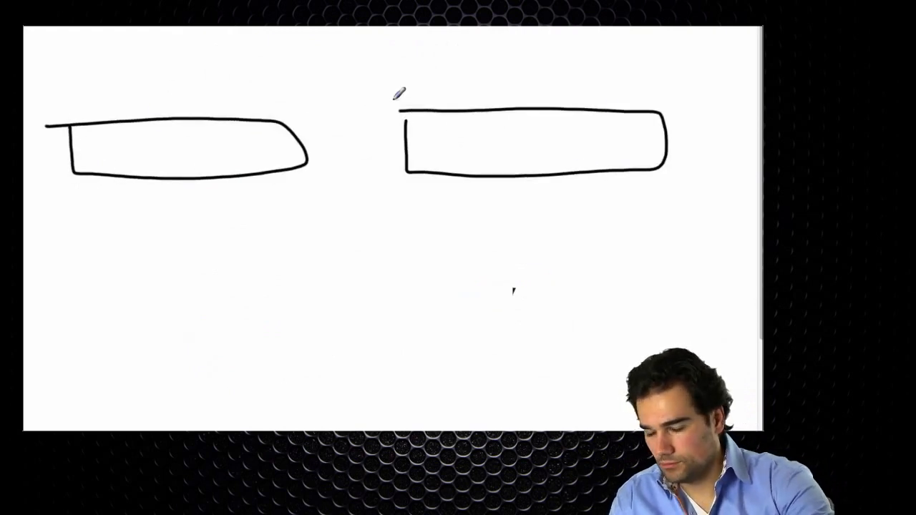
mouse_move(129, 139)
left_mouse_down()
mouse_move(133, 163)
mouse_move(143, 141)
mouse_move(157, 163)
left_mouse_up()
left_click(149, 146)
left_click(152, 142)
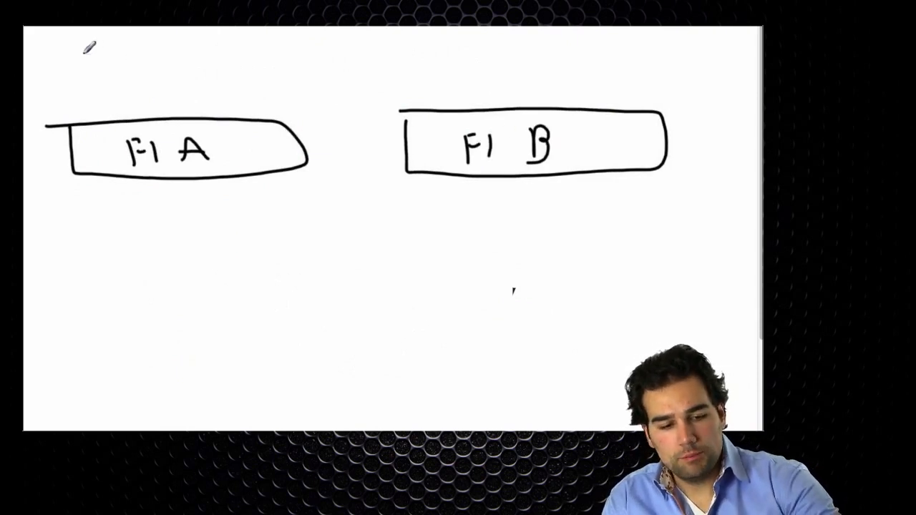
mouse_move(80, 50)
left_mouse_down()
mouse_move(113, 77)
mouse_move(260, 43)
mouse_move(81, 52)
left_mouse_up()
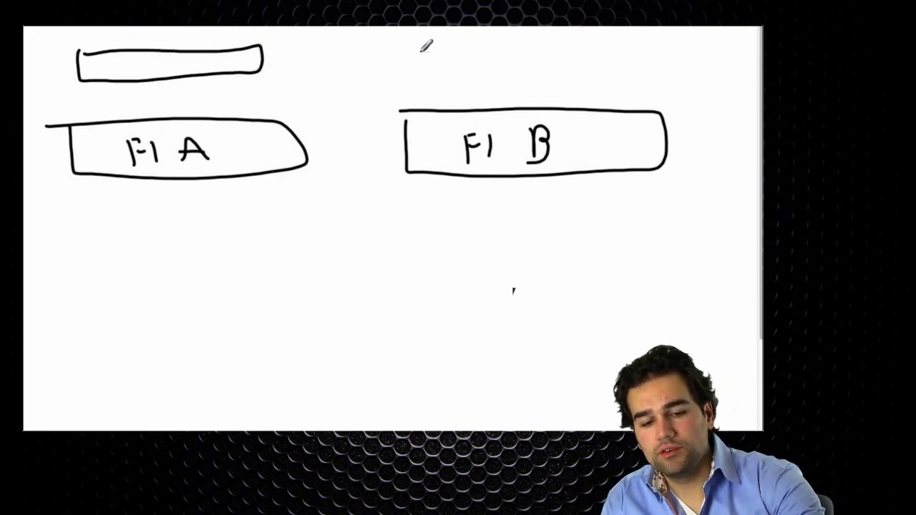
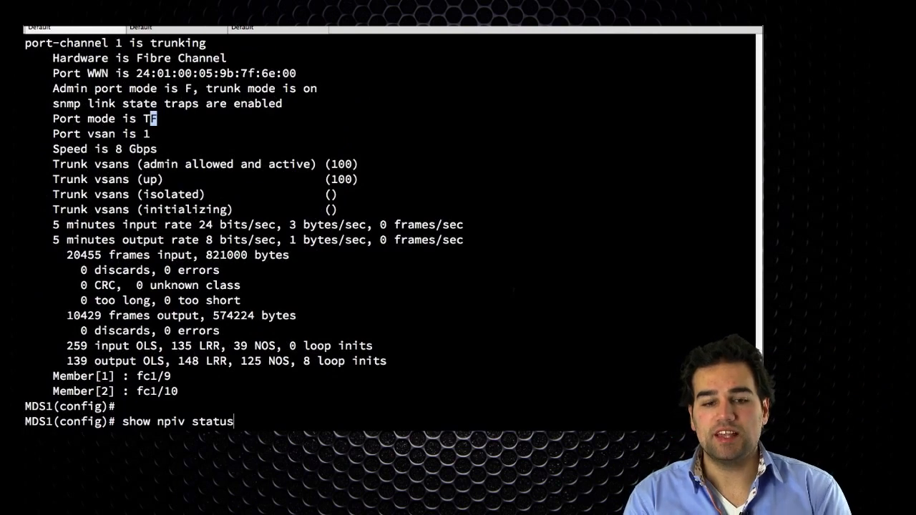
- Display the NPIV status on MDS1
key("Return")
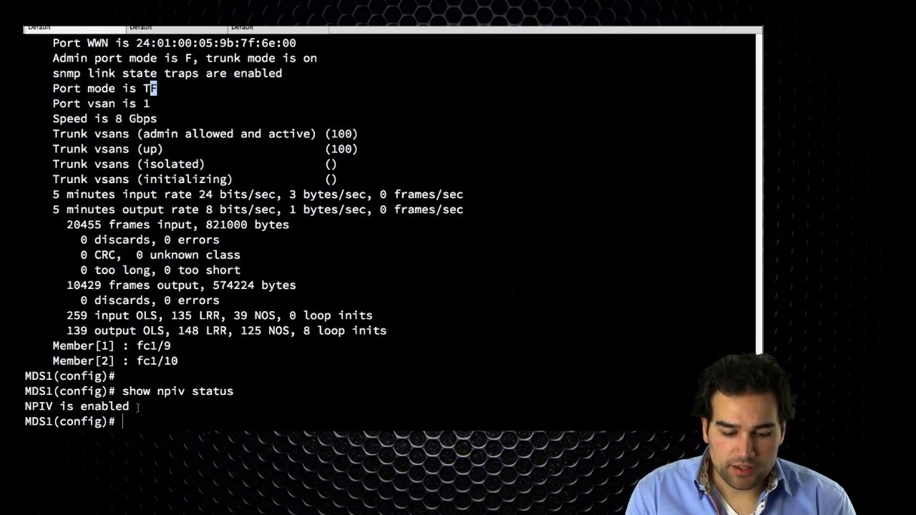
left_click_drag(138, 407, 24, 407)
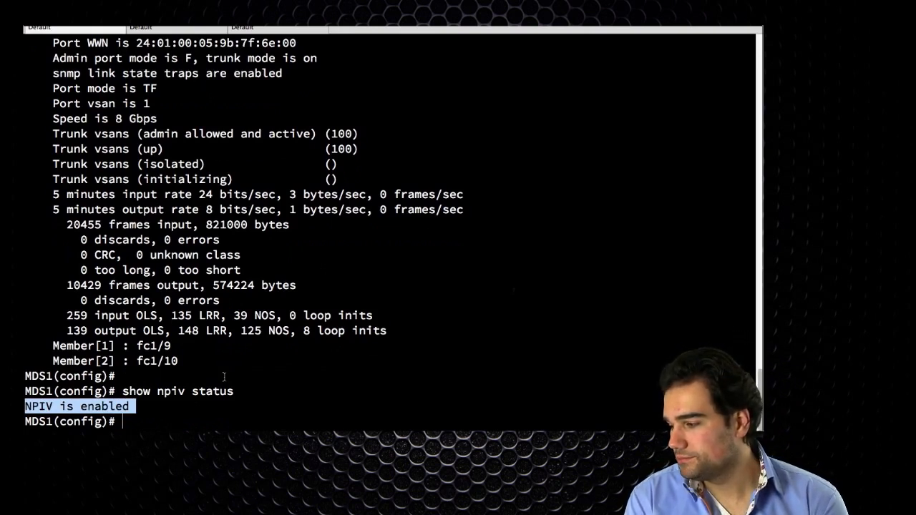
key("Return")
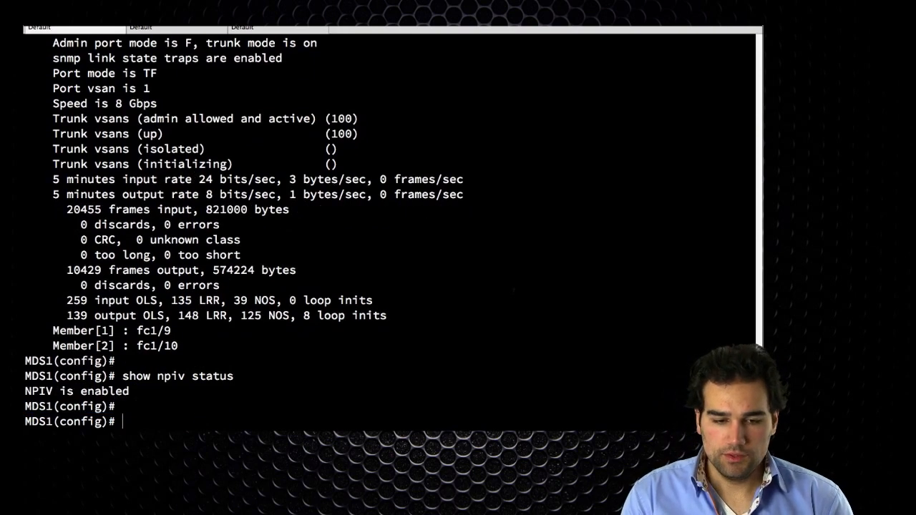
- Switch to UCS Manager and review FC port channel 1 on fabric A and port channel 2 on fabric B
key("super+Tab")
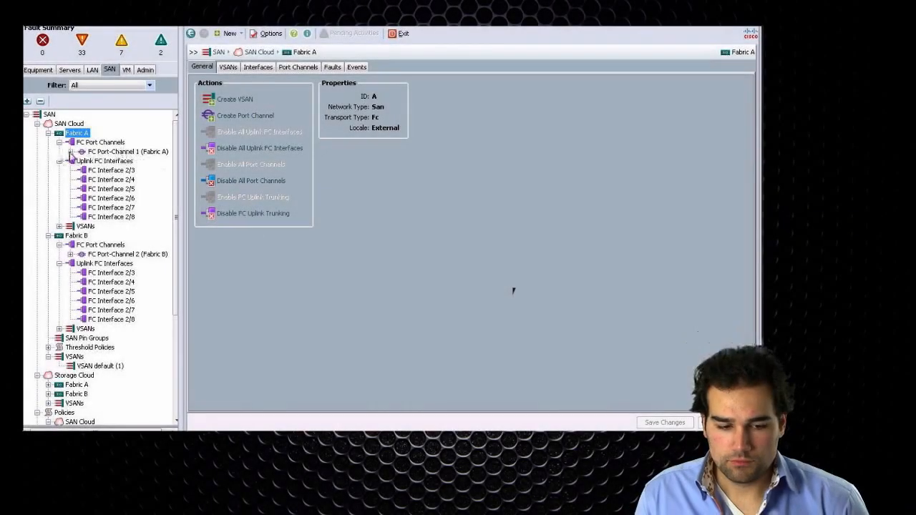
left_click(70, 151)
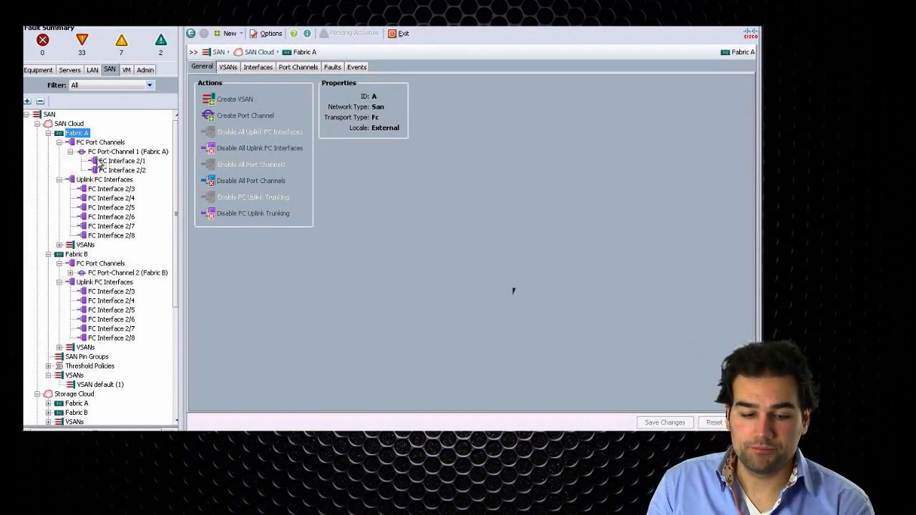
left_click(115, 153)
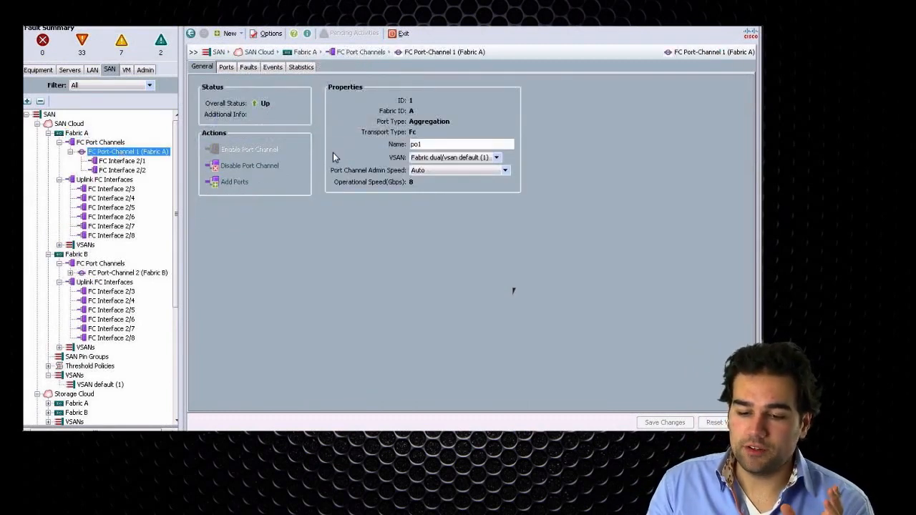
left_click(108, 274)
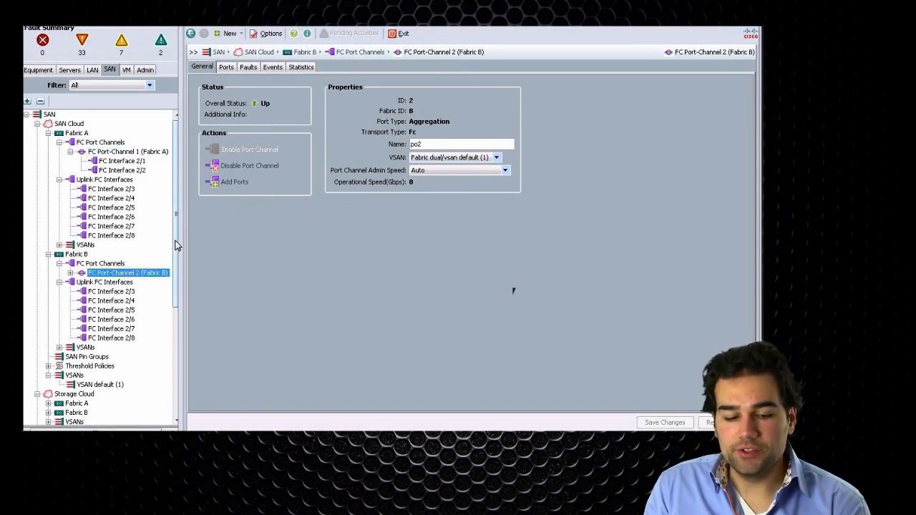
- Start a new vHBA template under the root SAN policies and name it FabA_vHBA
left_click_drag(175, 241, 183, 374)
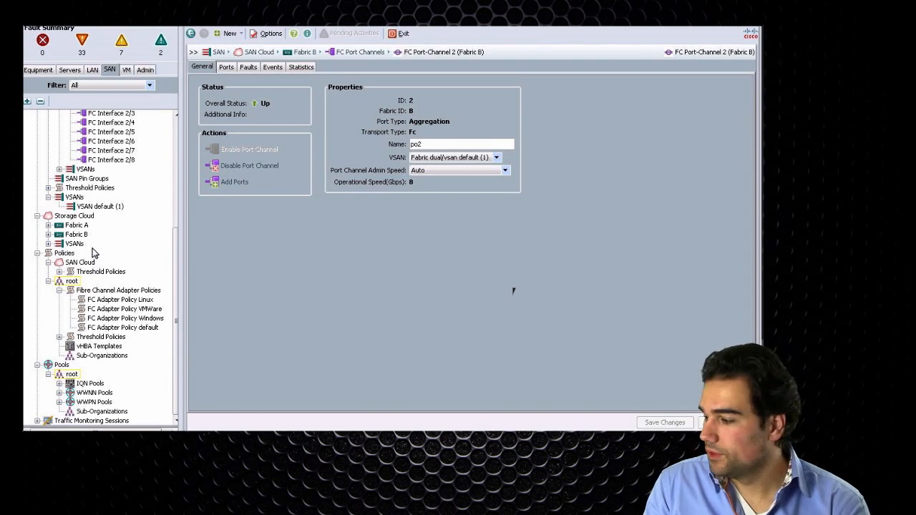
left_click(101, 347)
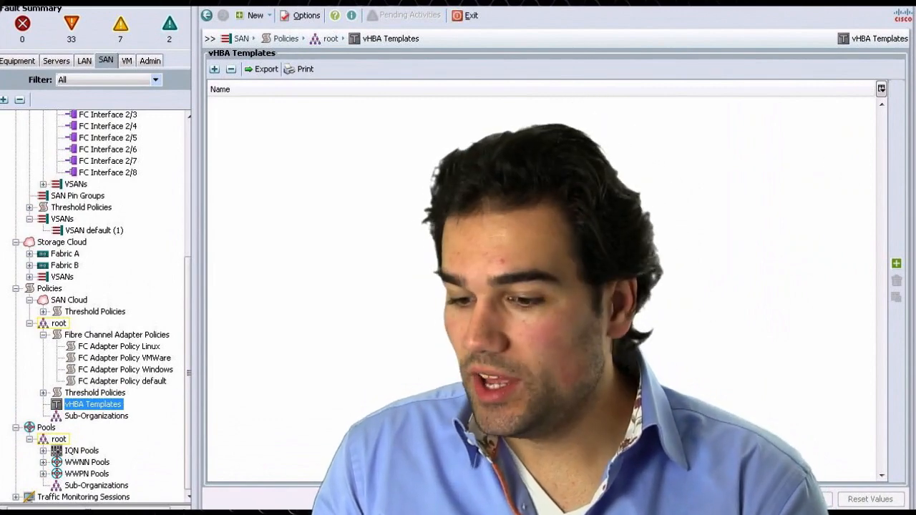
left_click(896, 263)
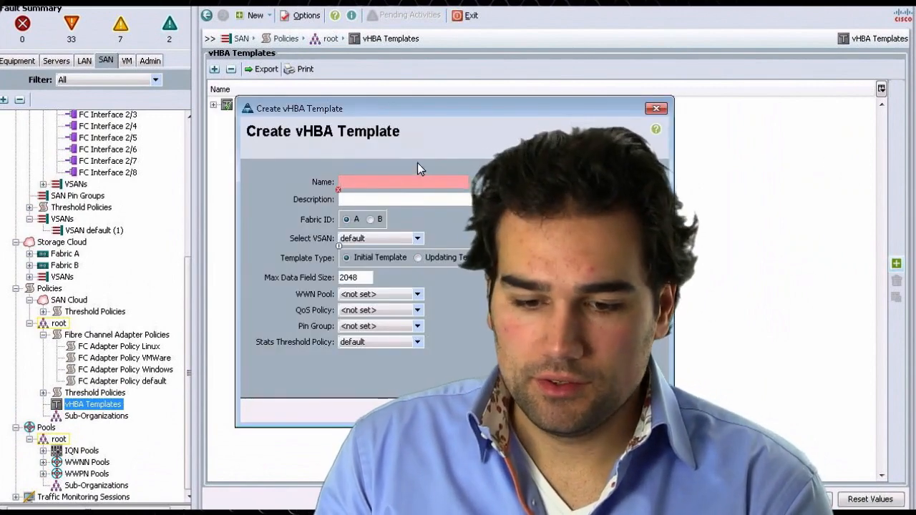
left_click_drag(393, 112, 172, 136)
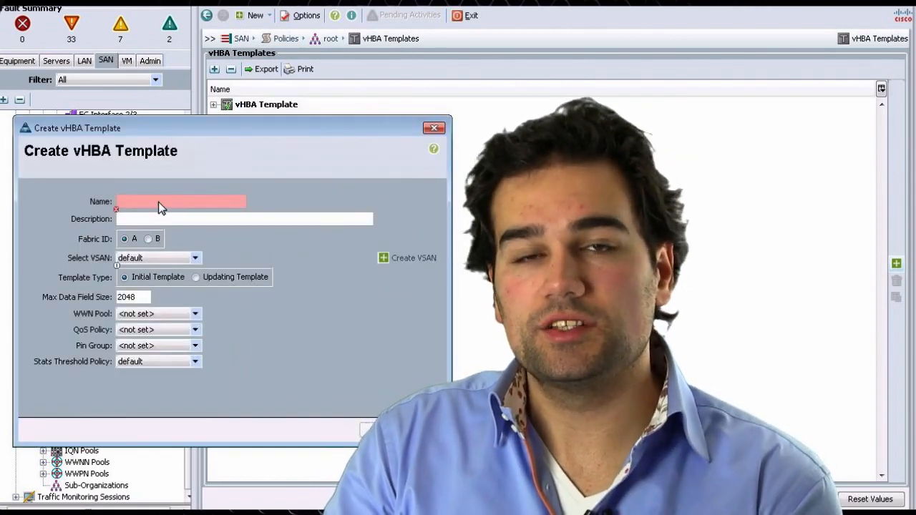
left_click(158, 202)
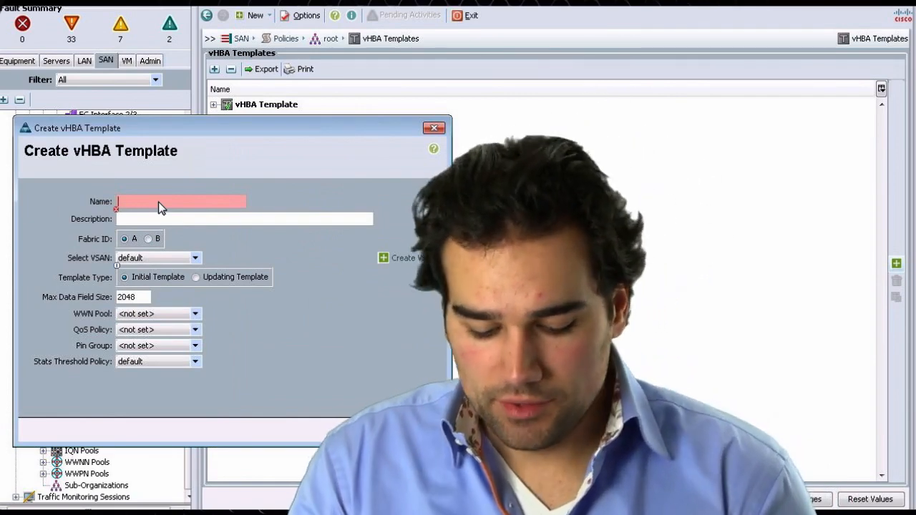
type("FabA")
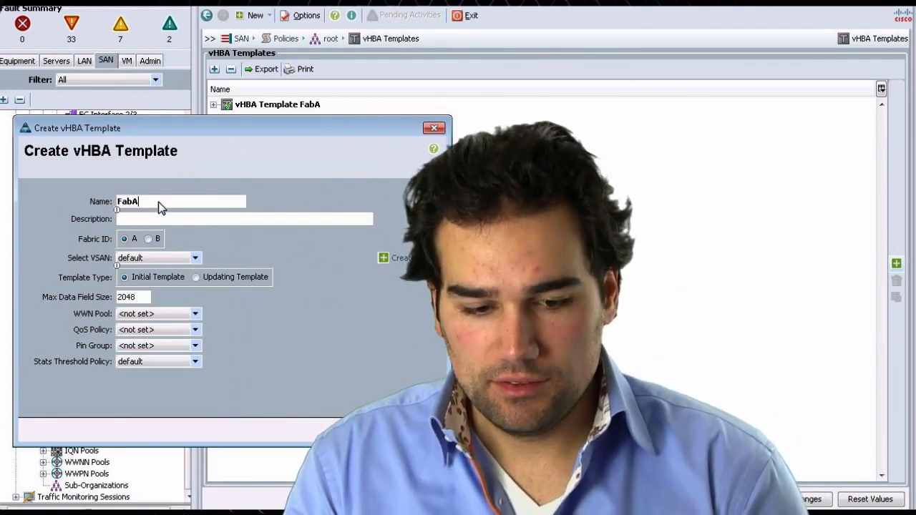
type("_vHBA")
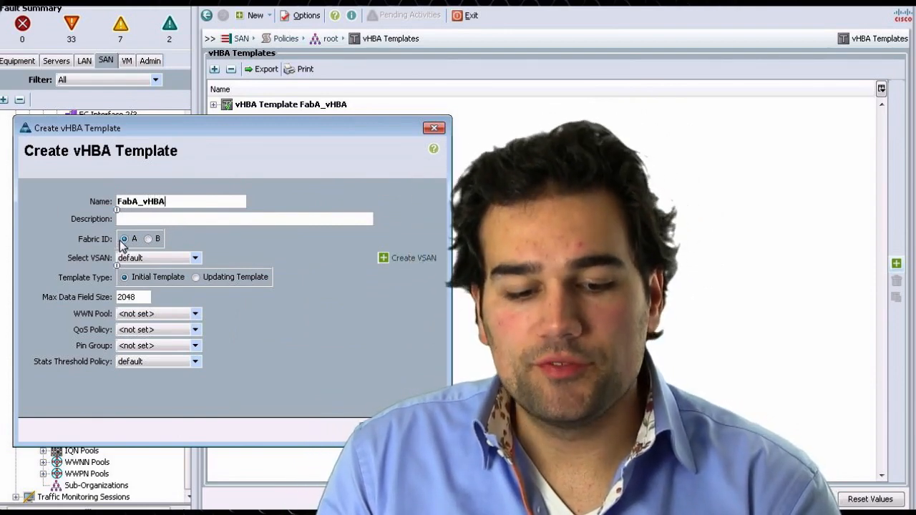
- Select VSAN 100 for the FabA_vHBA template
left_click(141, 260)
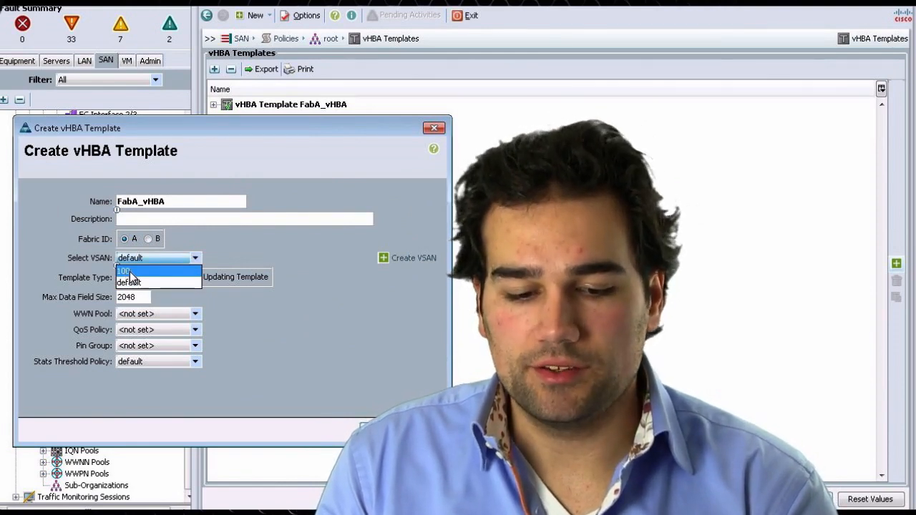
left_click(131, 274)
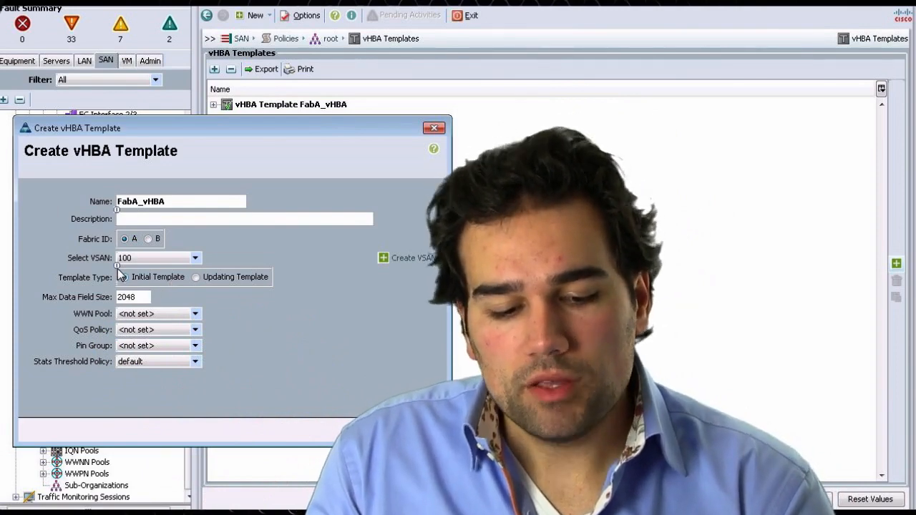
left_click(126, 257)
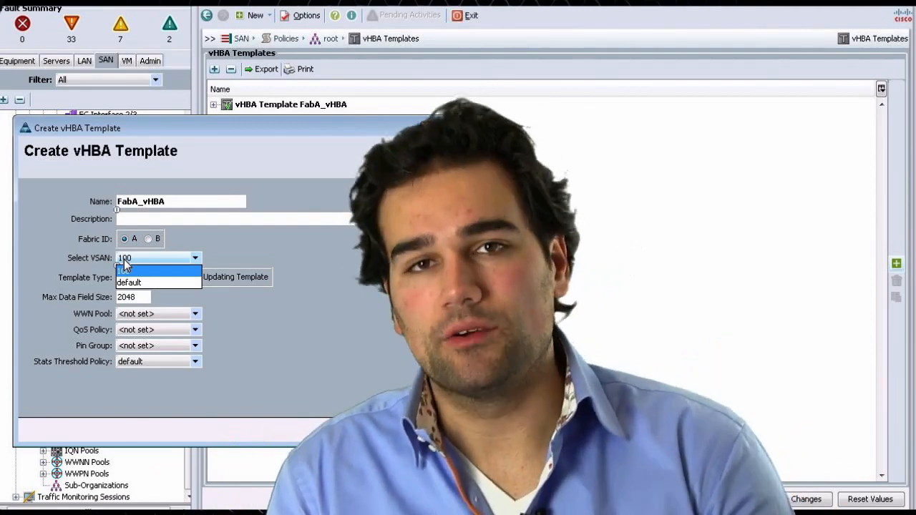
left_click(127, 270)
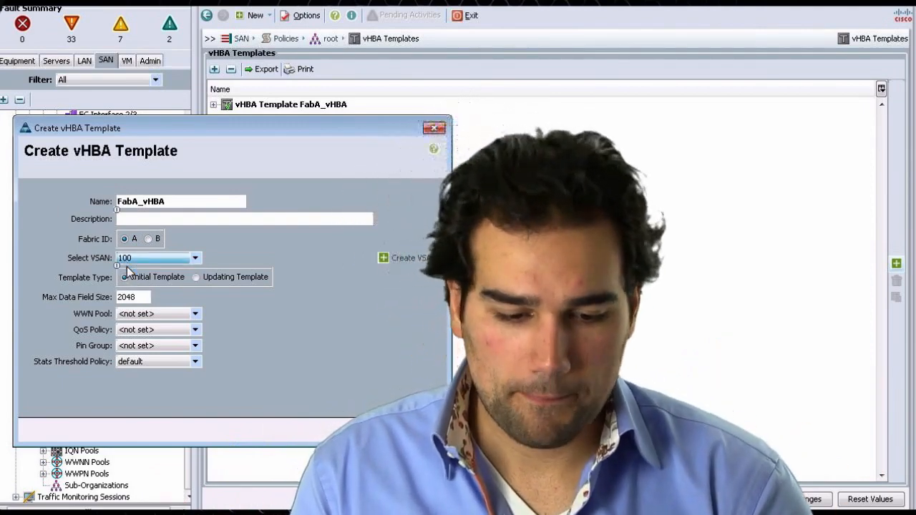
- Set the template's WWN pool to DC_WWPN_A and finish creating the FabA_vHBA template
left_click(176, 315)
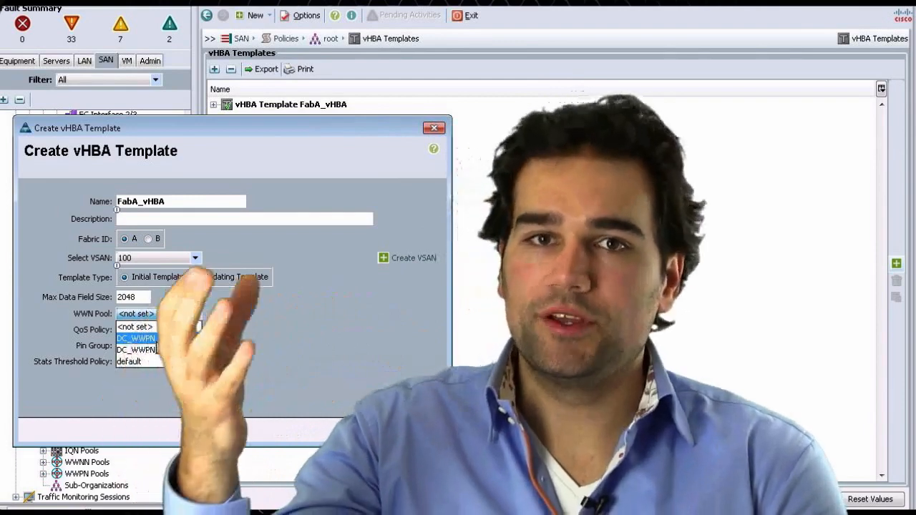
left_click(156, 340)
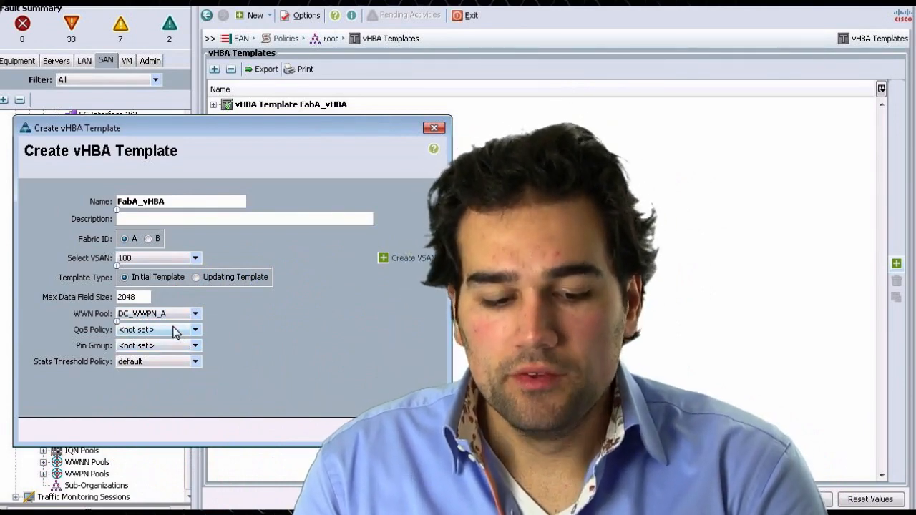
left_click(178, 330)
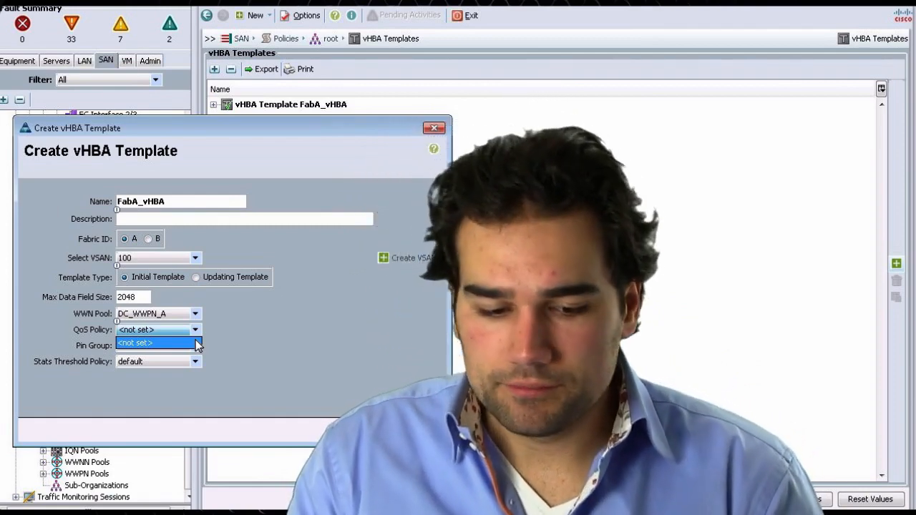
left_click(217, 344)
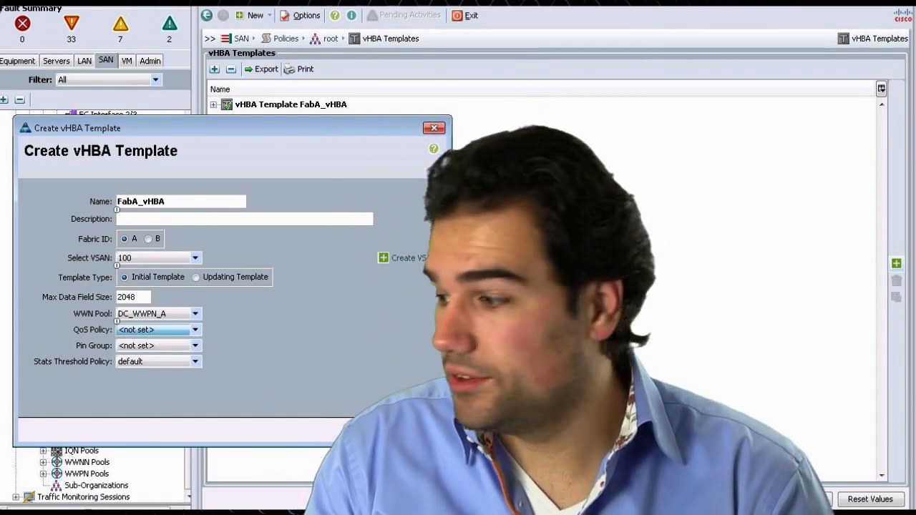
left_click(386, 431)
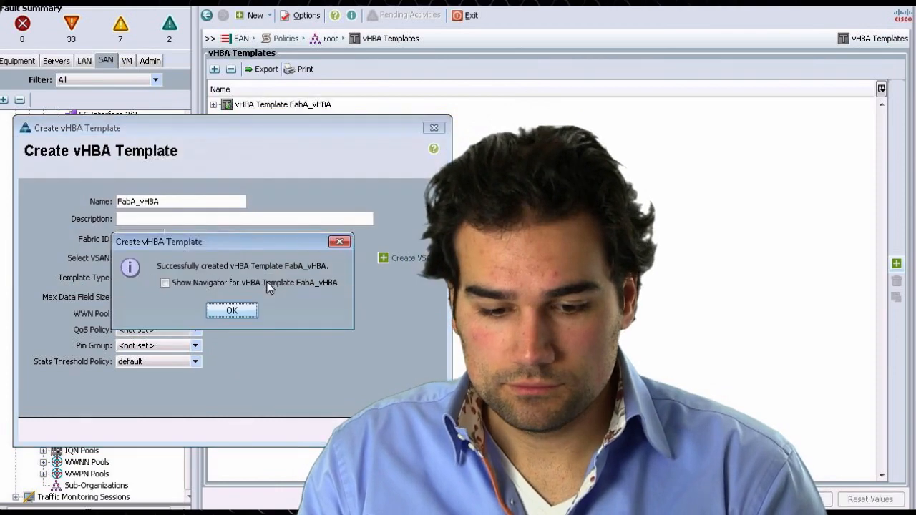
left_click(244, 309)
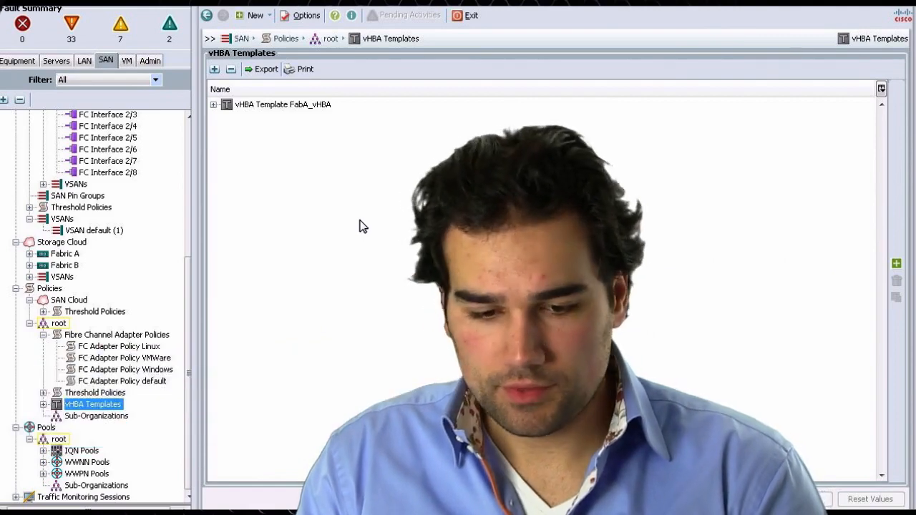
- Start a second vHBA template named FabB_vHBA and set its fabric ID to B
left_click(215, 69)
left_click_drag(263, 118, 35, 118)
left_click(146, 183)
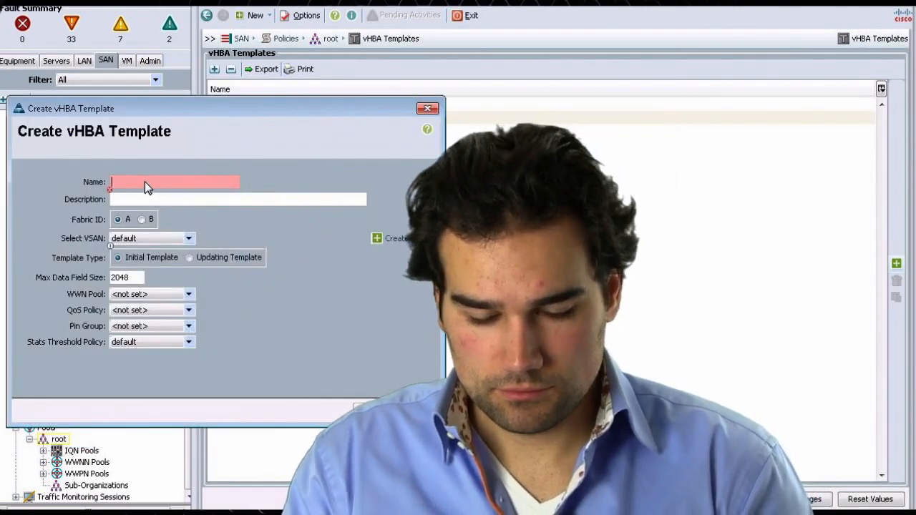
type("FabB_vHBA")
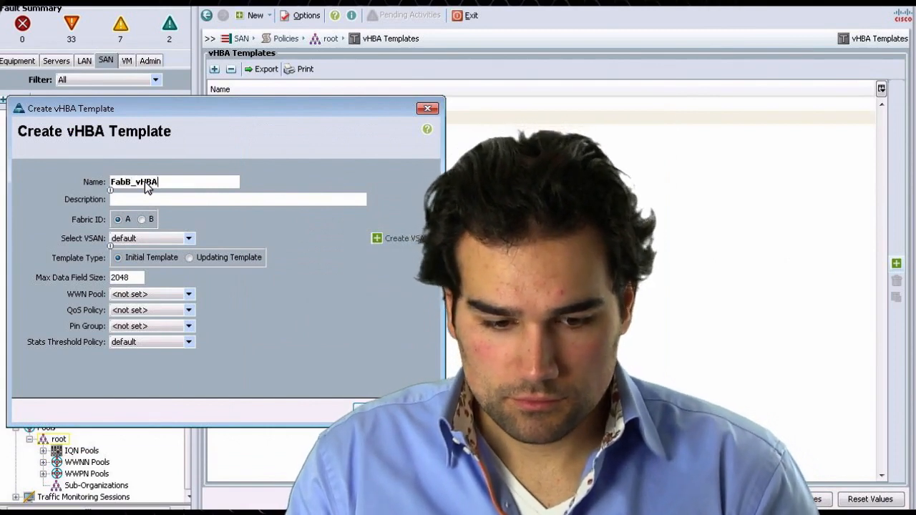
left_click(141, 219)
- Assign VSAN 200 and WWN pool DC_WWPN_B to FabB_vHBA and finish creating the template
left_click(145, 238)
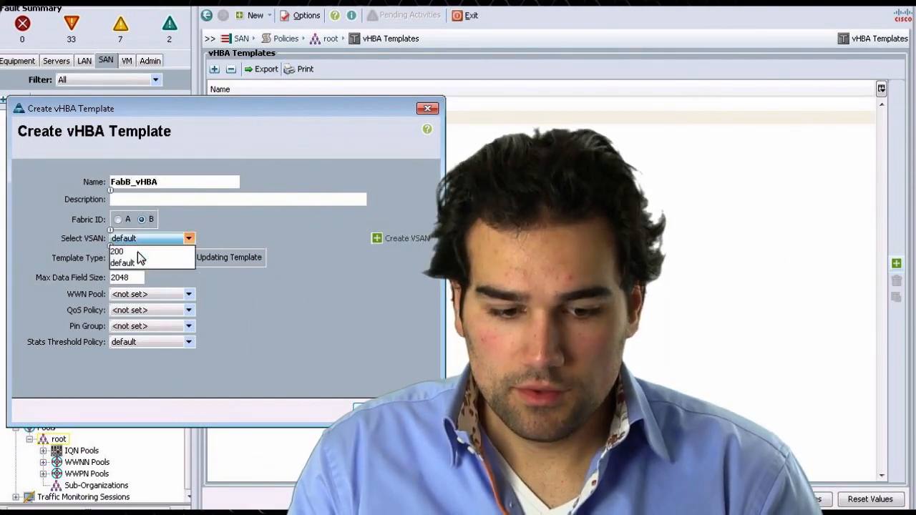
left_click(135, 251)
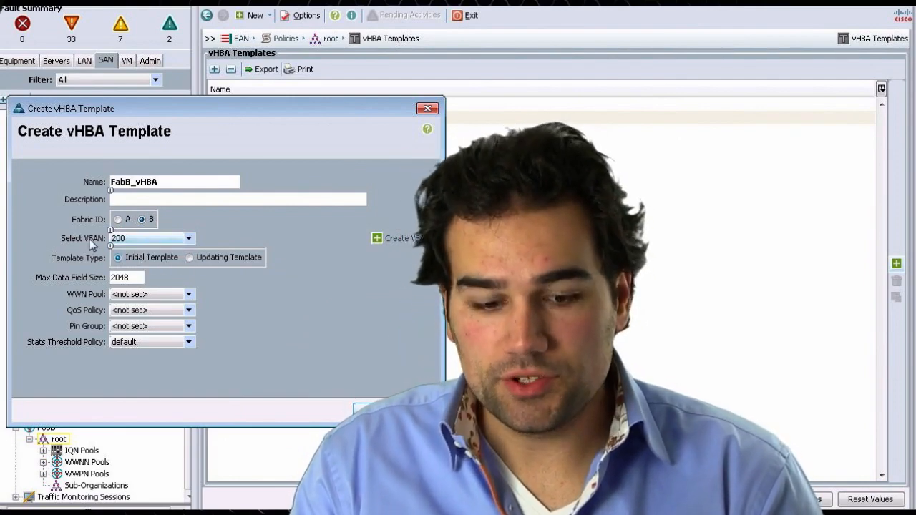
left_click(145, 295)
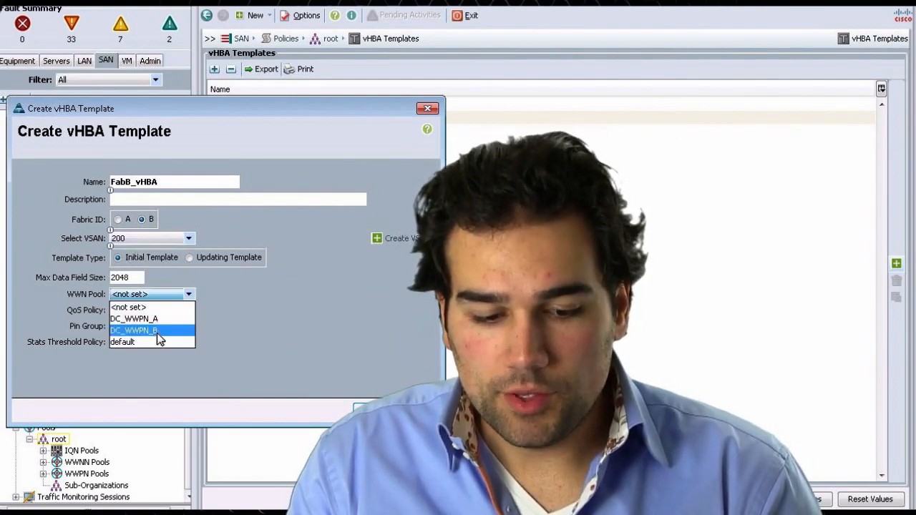
left_click(157, 331)
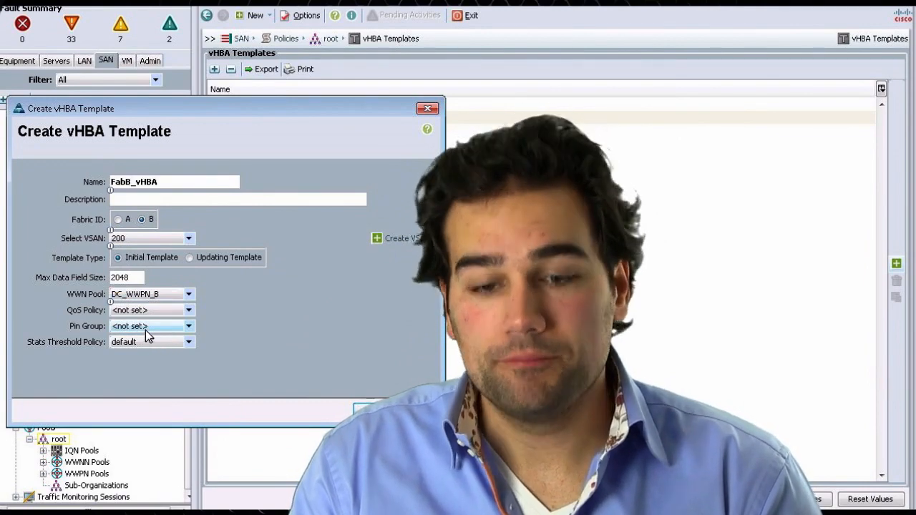
left_click(368, 410)
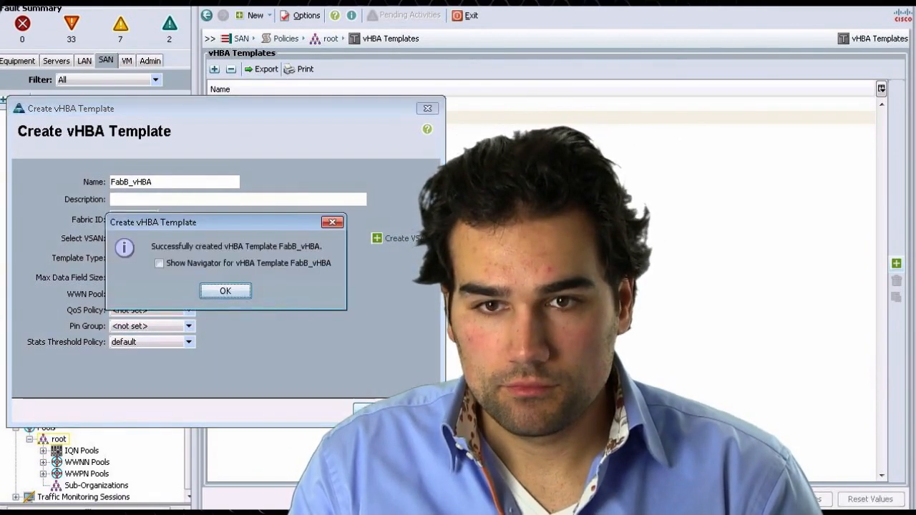
left_click(225, 290)
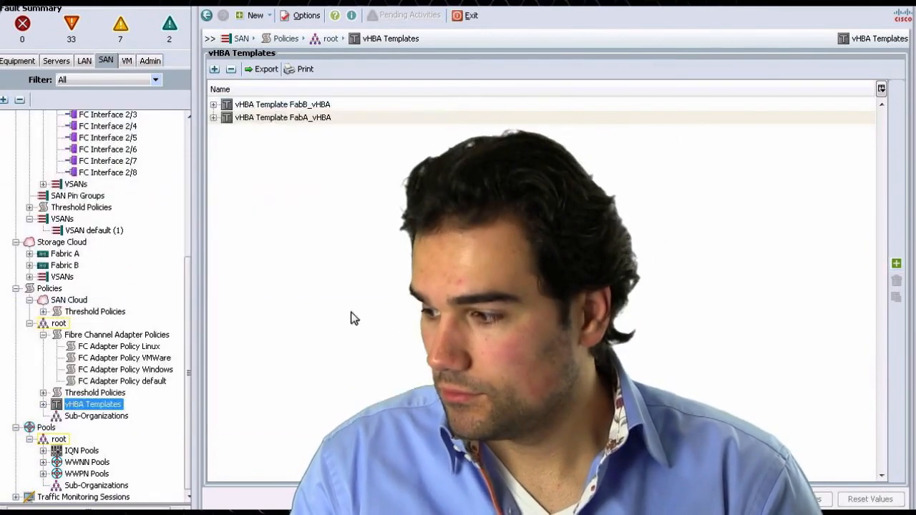